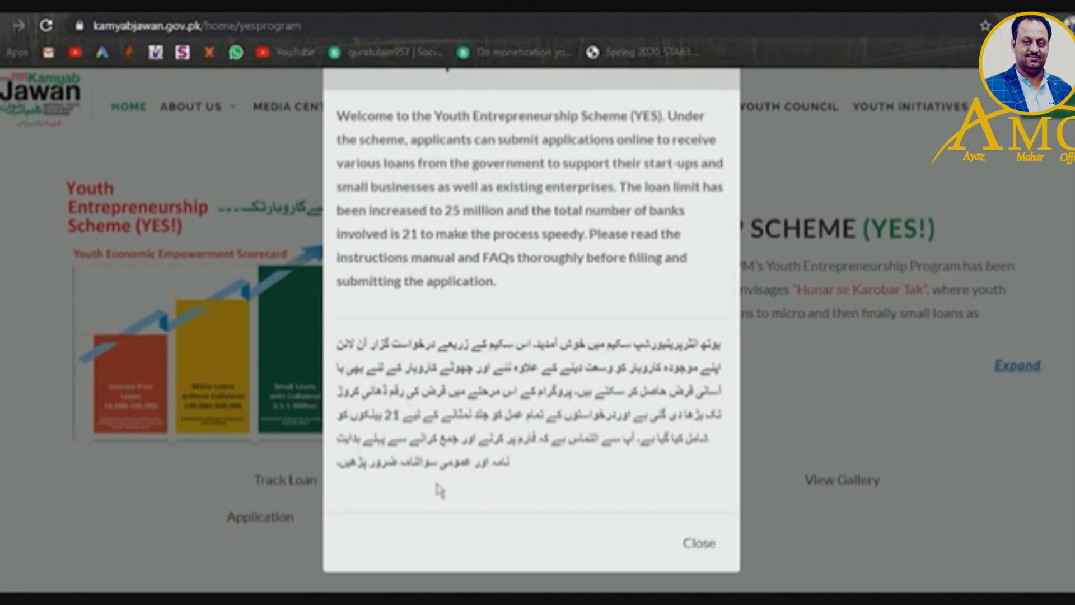
- Close the YES welcome notice to reveal the scheme's loan options
left_click(697, 542)
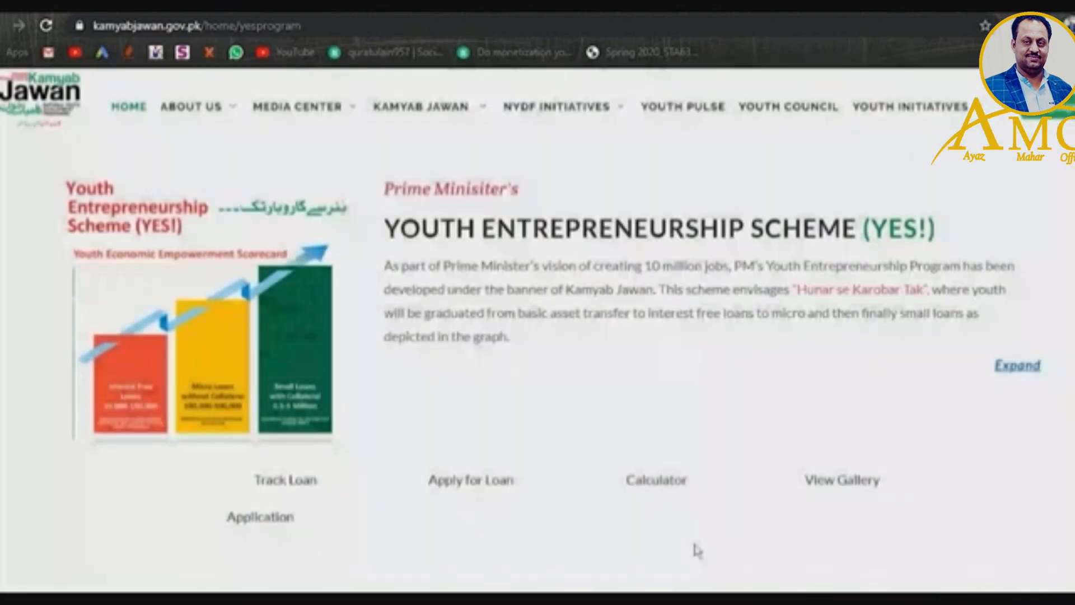
- Start a Bank Loan Form Phase 2 application and scroll to its Initial Selection section
left_click(452, 488)
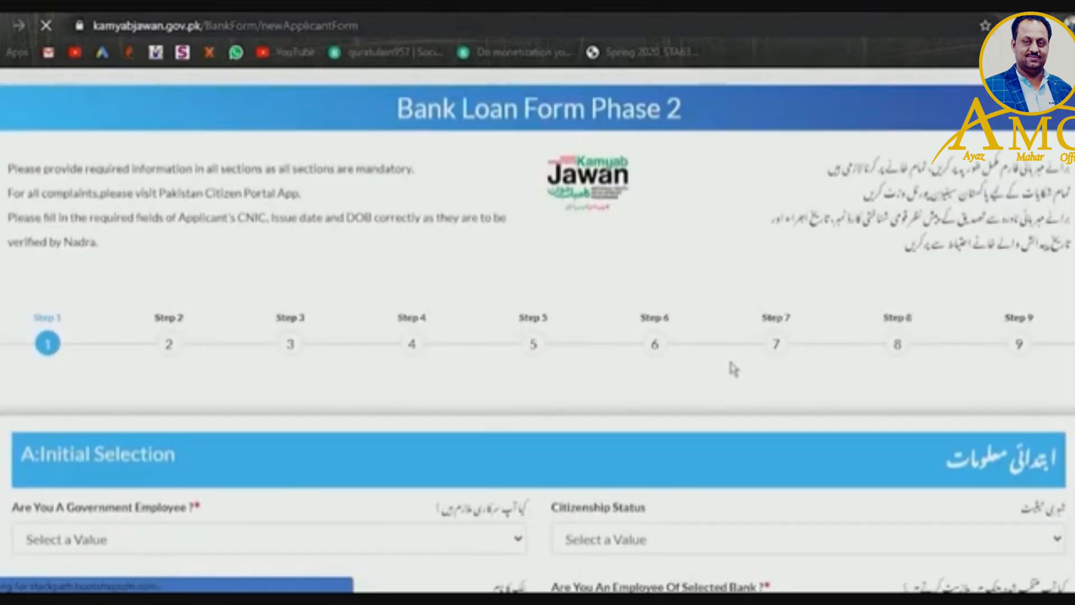
scroll(538, 330, "down", 3)
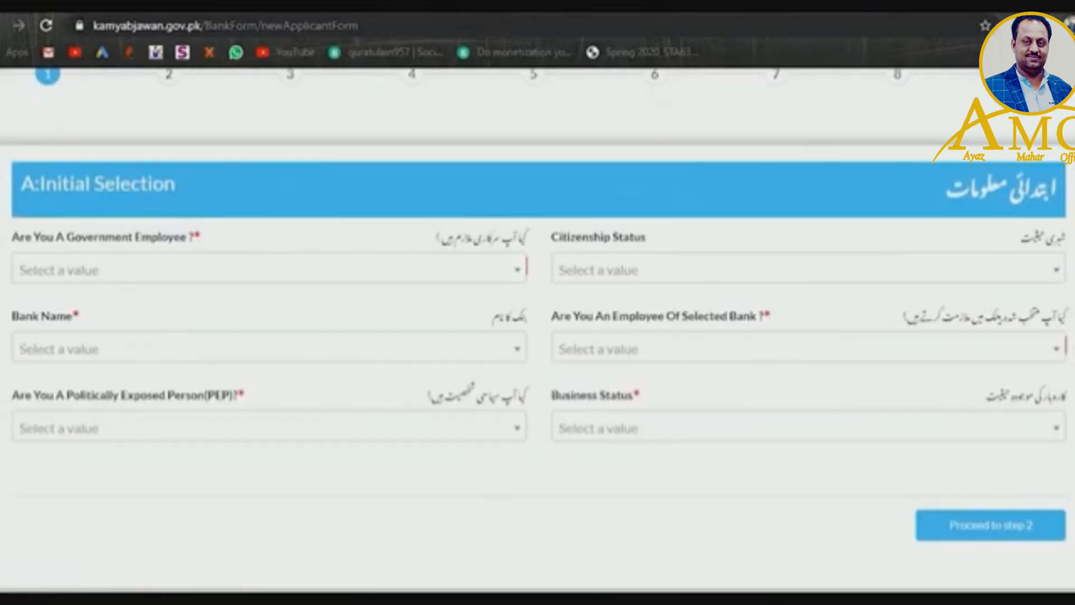
scroll(537, 331, "up", 3)
scroll(538, 330, "down", 4)
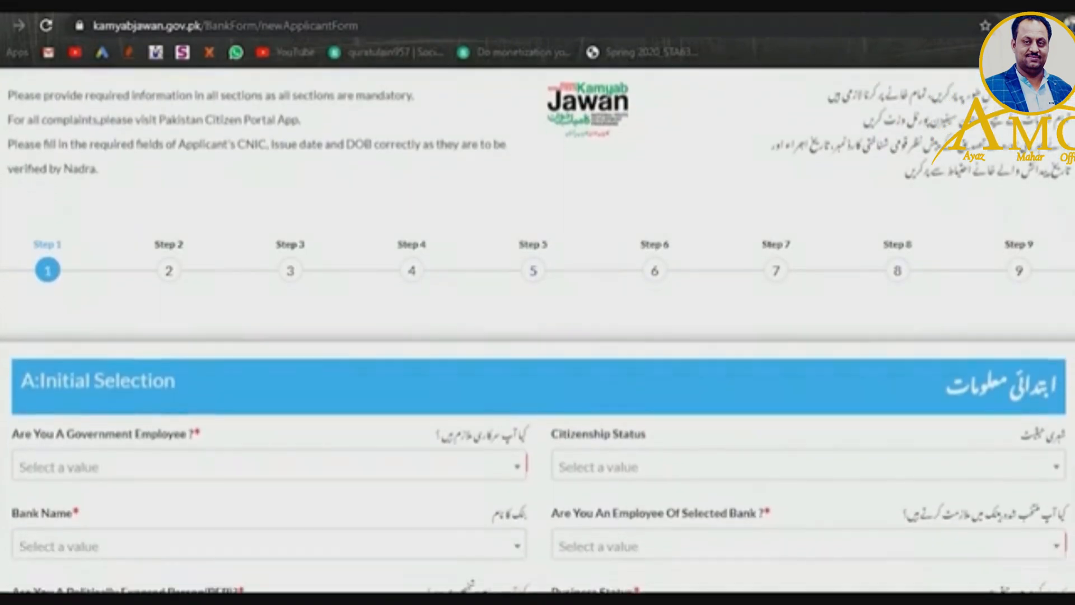
scroll(674, 226, "down", 1)
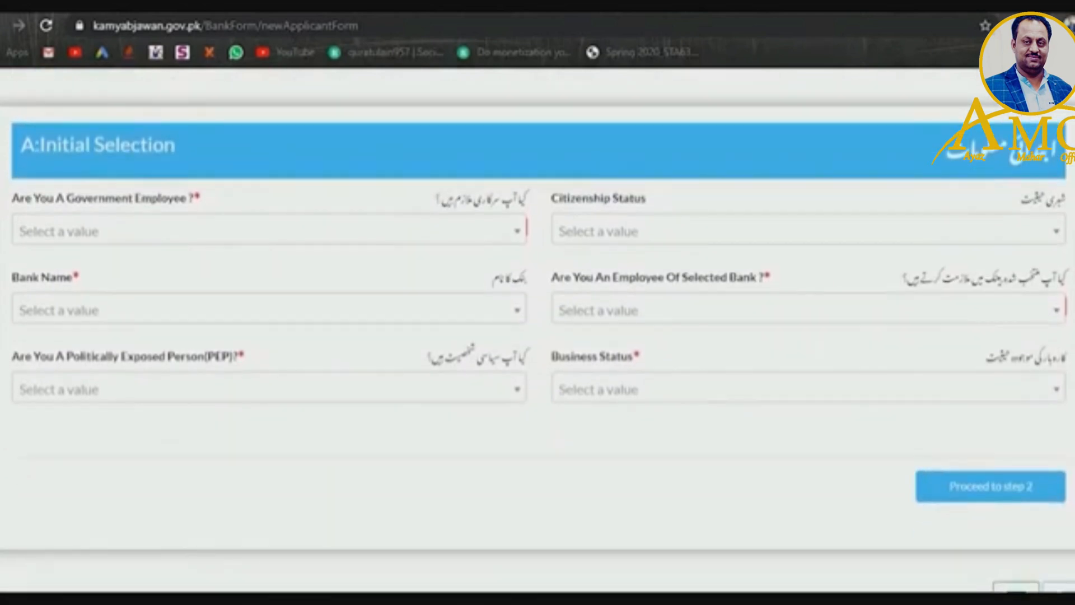
- Set Citizenship Status to Resident and Government Employee to No
left_click(516, 235)
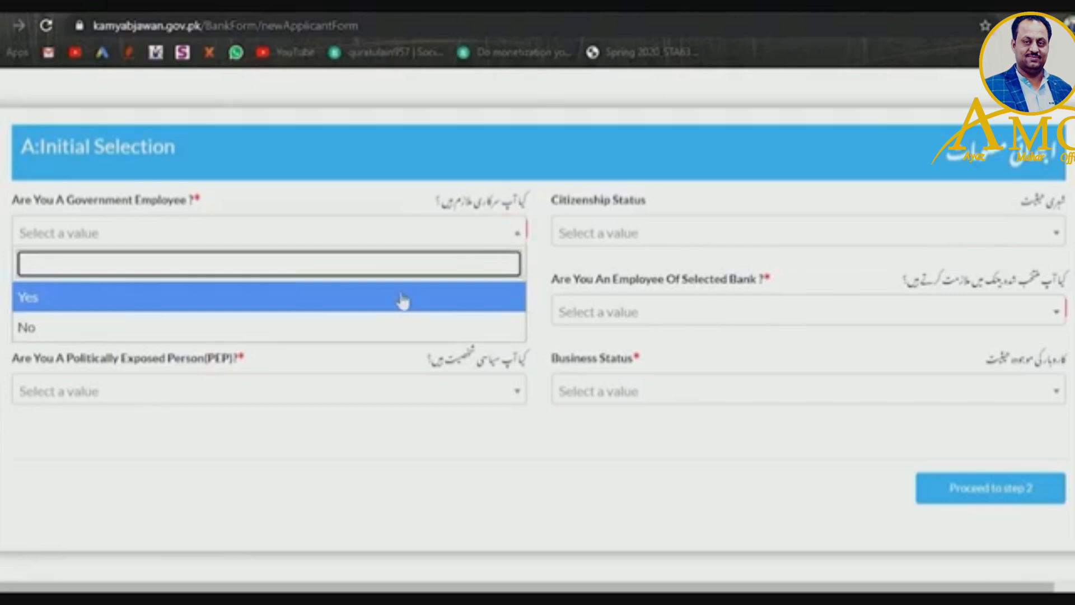
left_click(579, 236)
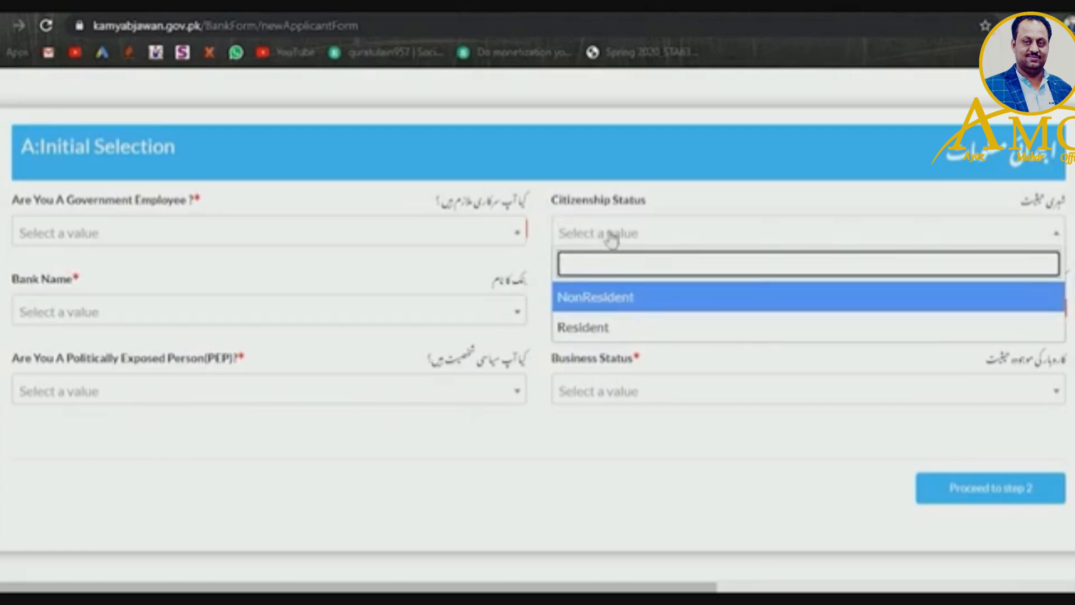
left_click(598, 327)
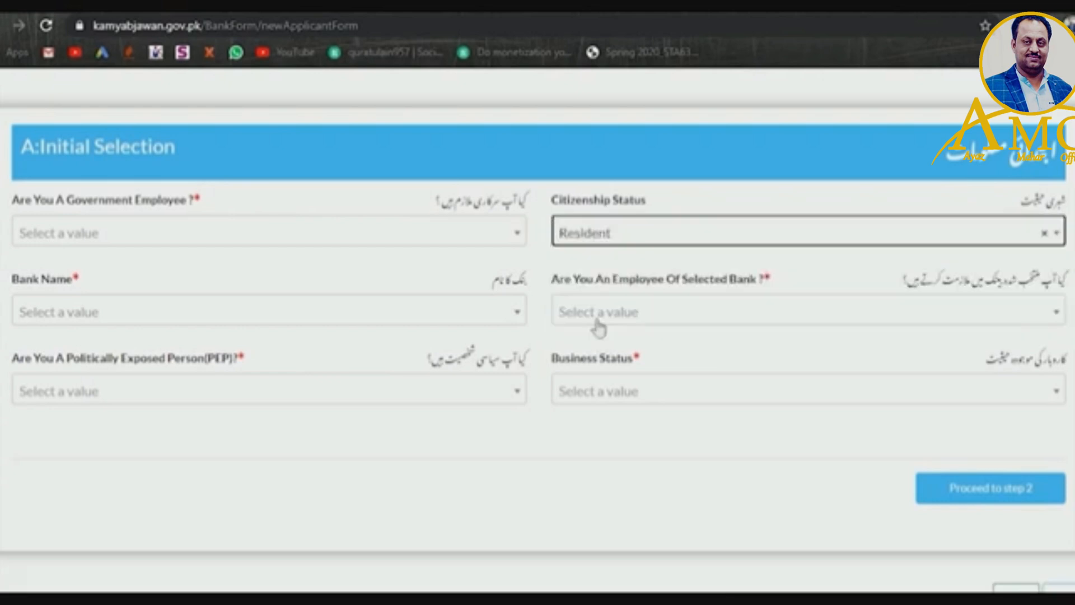
left_click(496, 235)
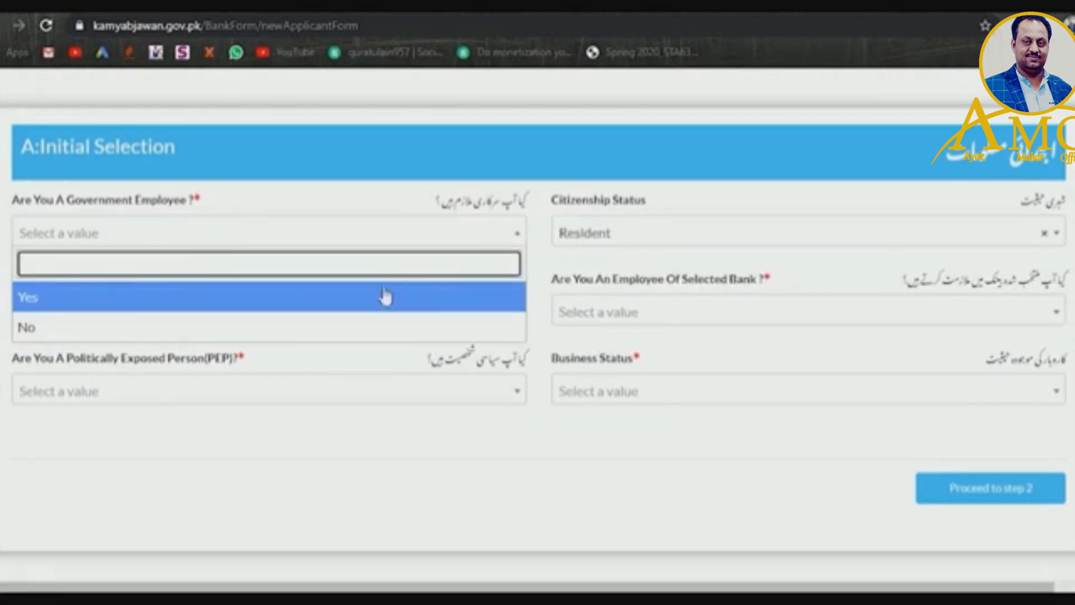
left_click(381, 327)
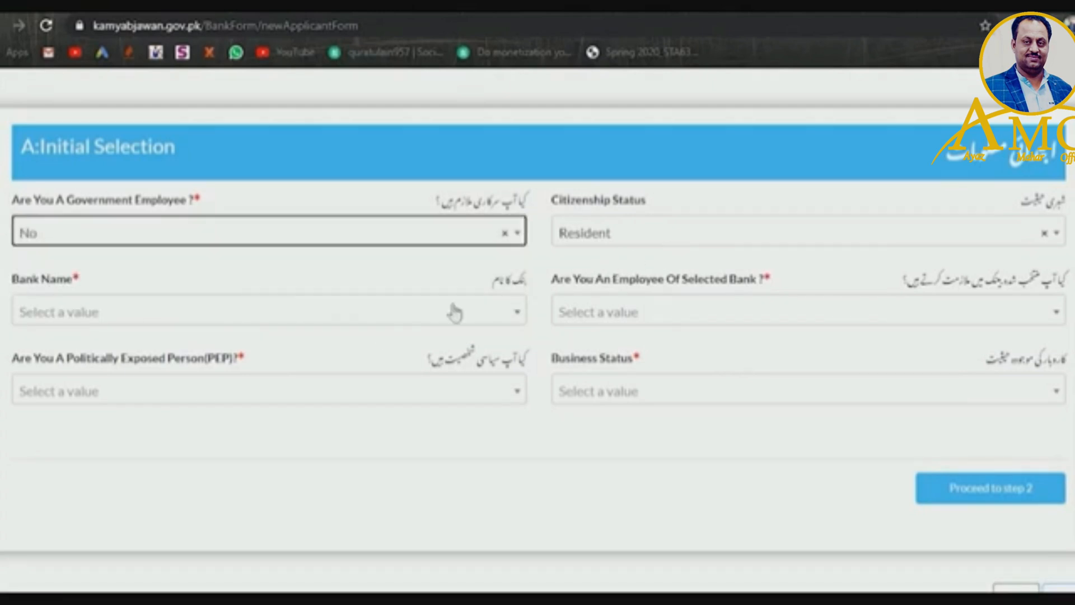
- Choose Meezan Bank Limited from the Bank Name list
left_click(343, 320)
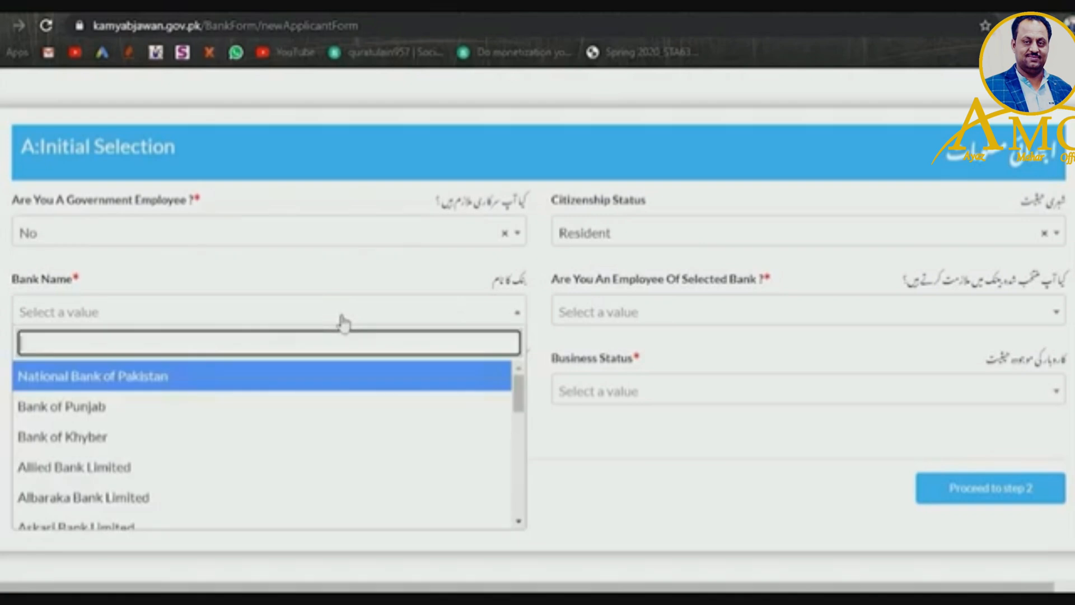
left_click_drag(520, 381, 528, 475)
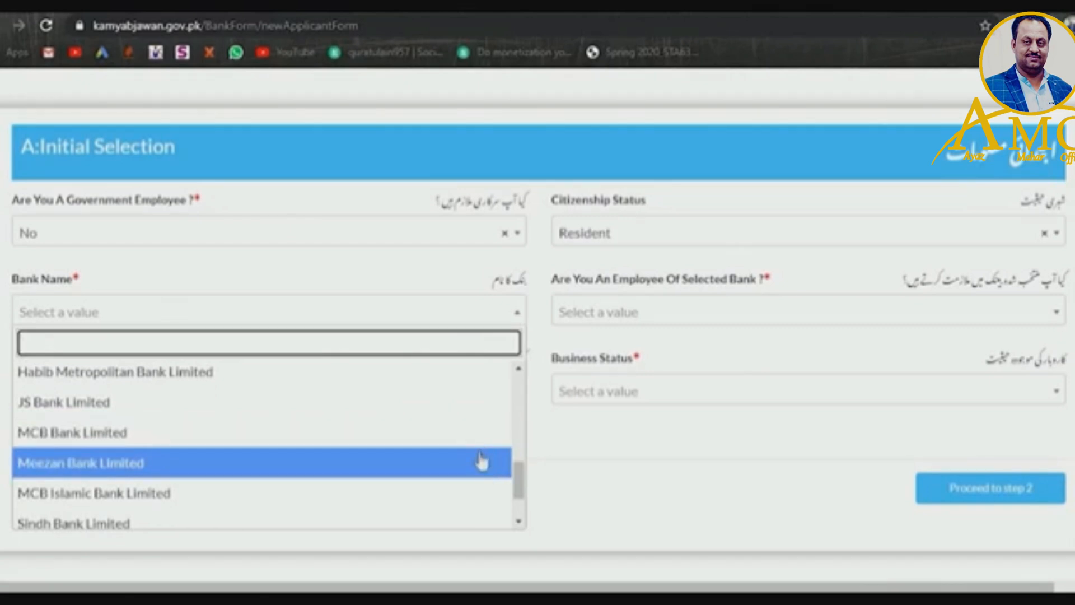
left_click(482, 461)
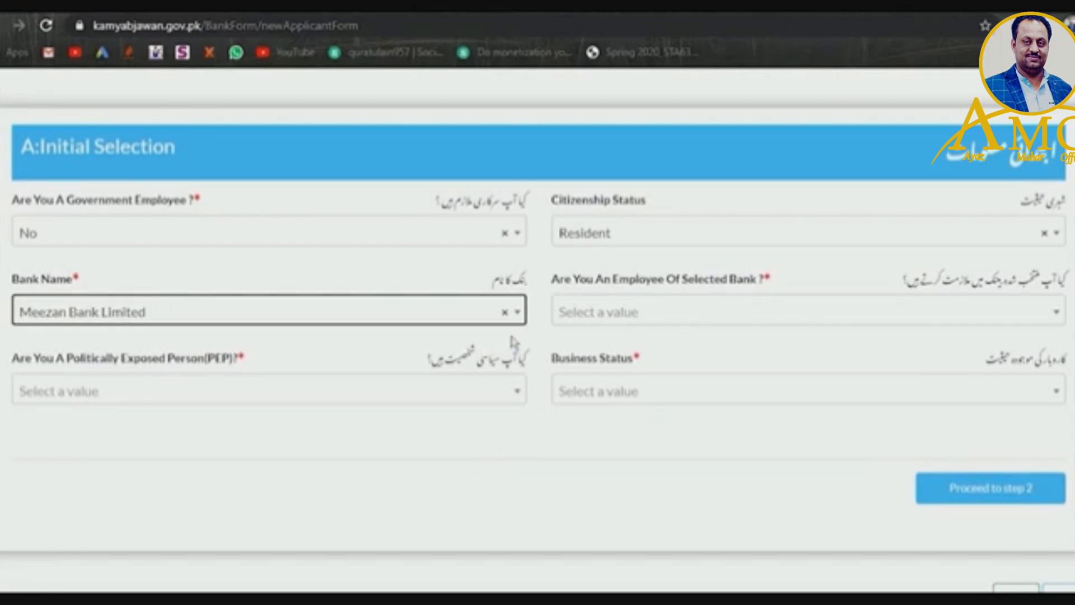
- Answer No to both Employee Of Selected Bank and the politically exposed person question
left_click(604, 321)
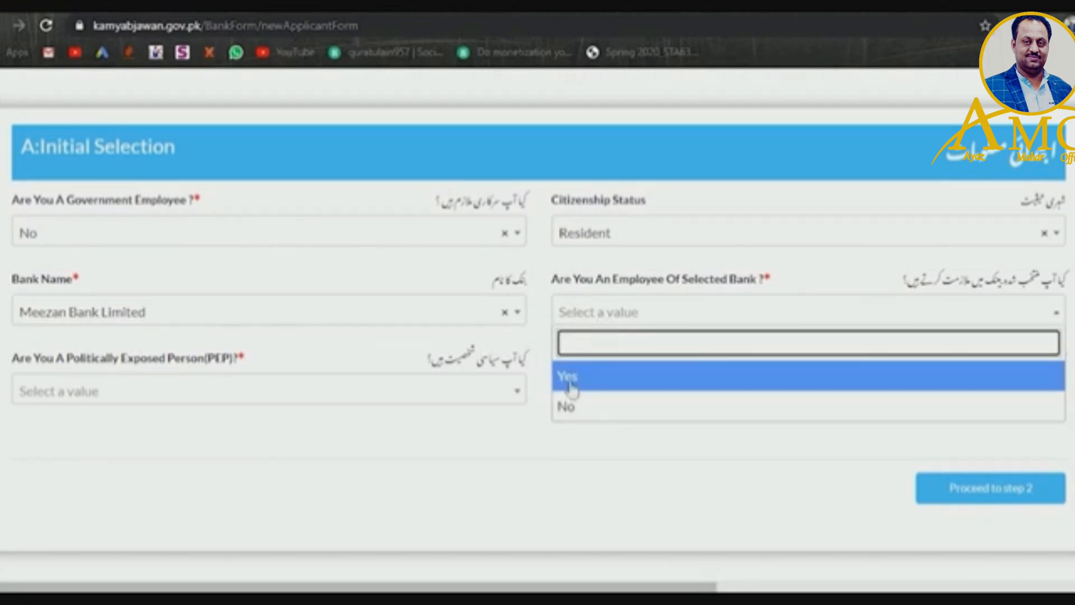
left_click(583, 413)
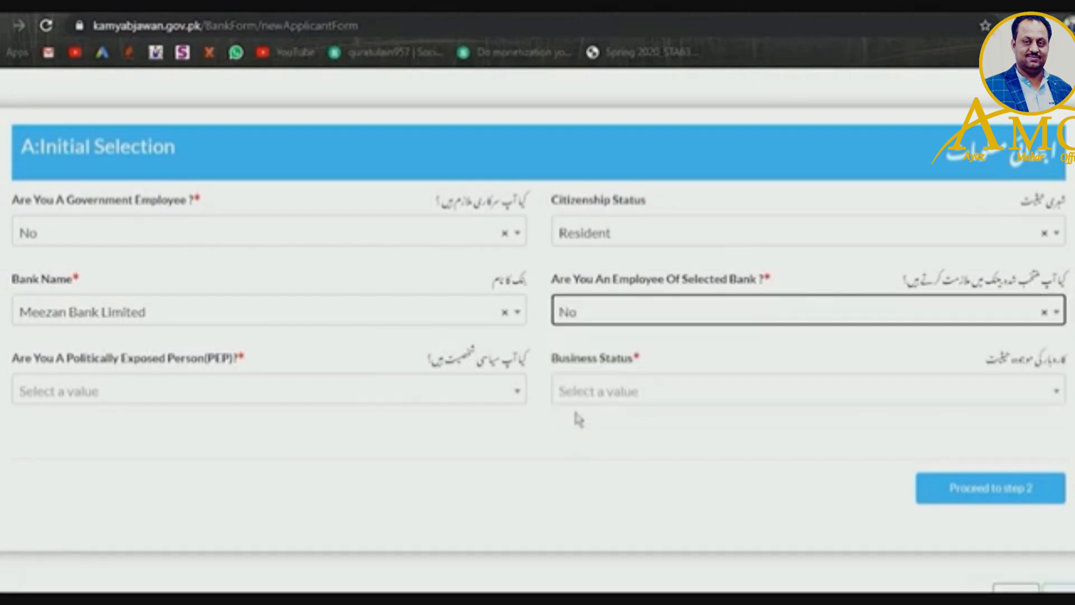
left_click(516, 396)
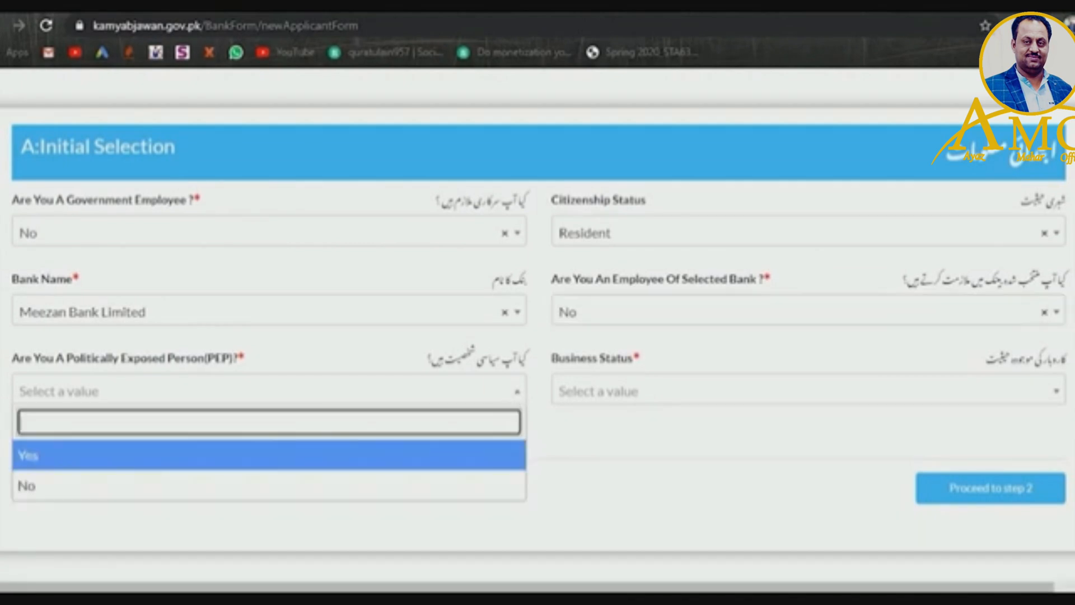
left_click(438, 486)
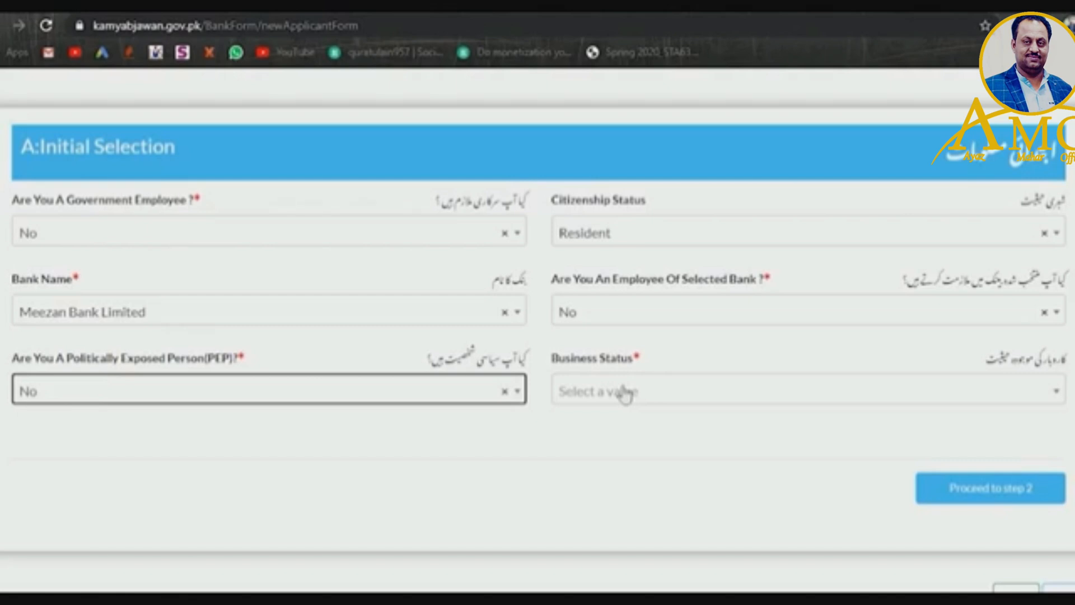
- Set Business Status to New Business and proceed to step 2
left_click(626, 394)
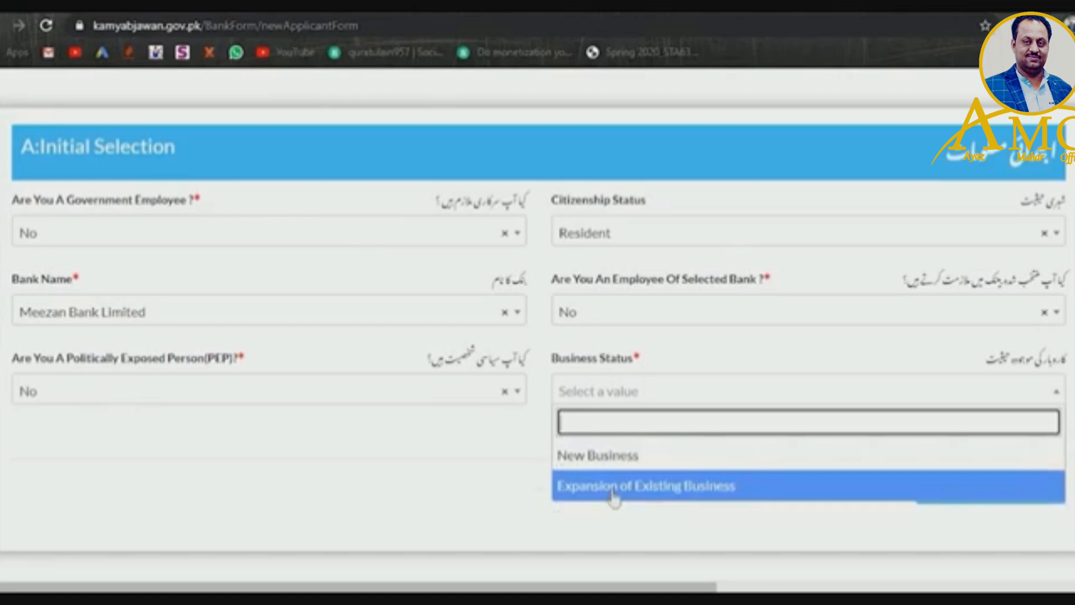
left_click(617, 465)
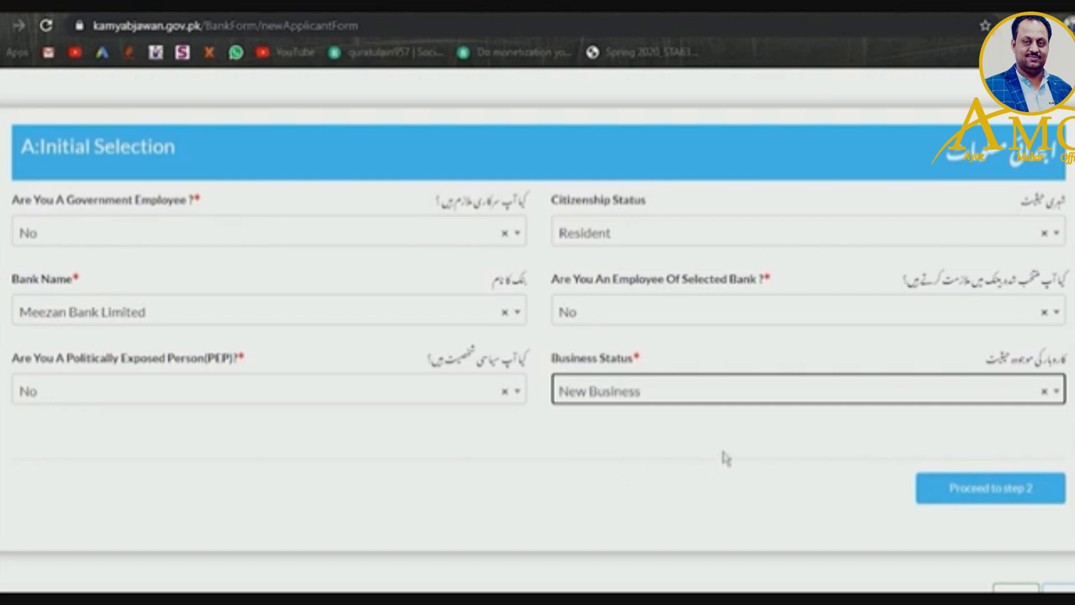
left_click(932, 500)
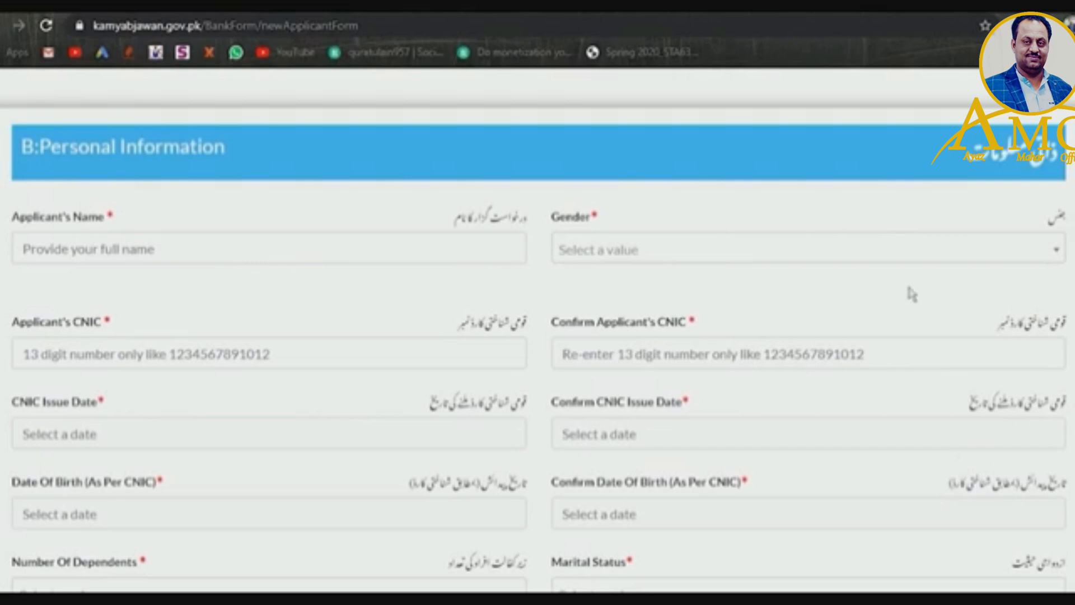
- Enter the applicant's full name and set Gender to Male
left_click(371, 254)
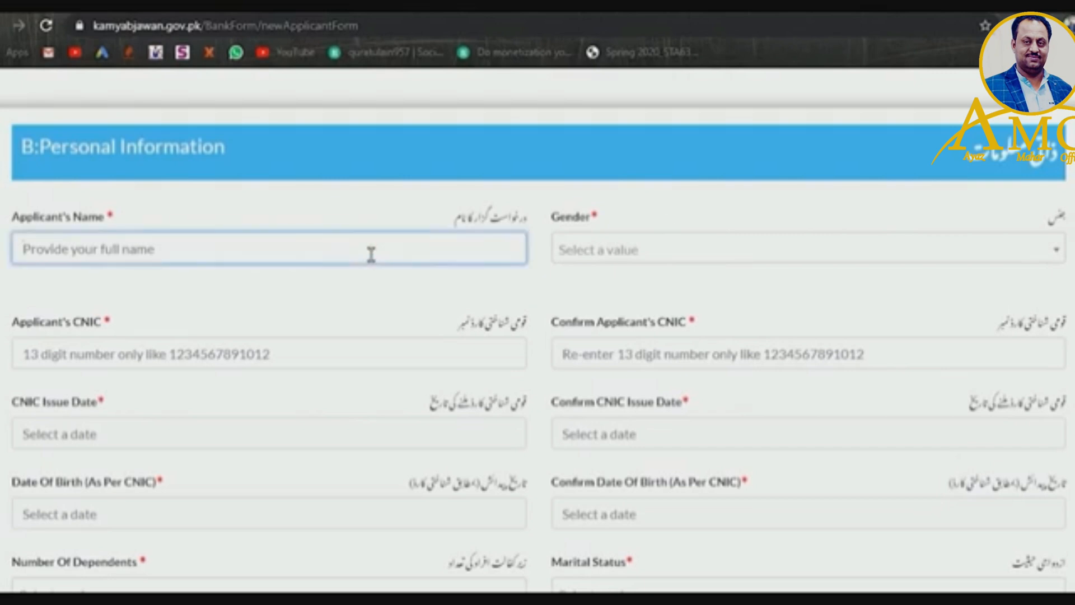
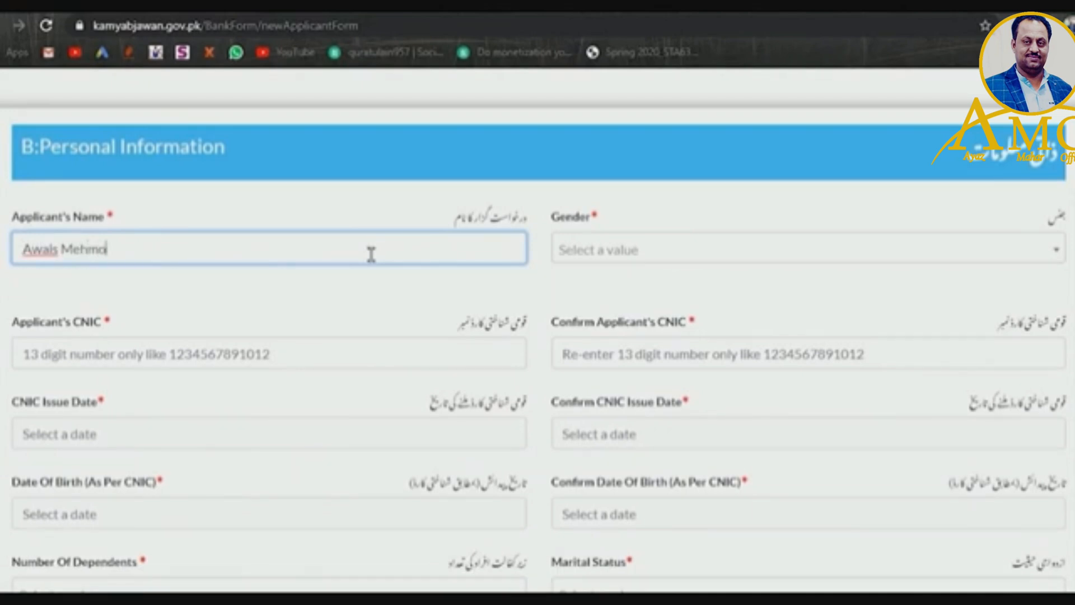
left_click(644, 260)
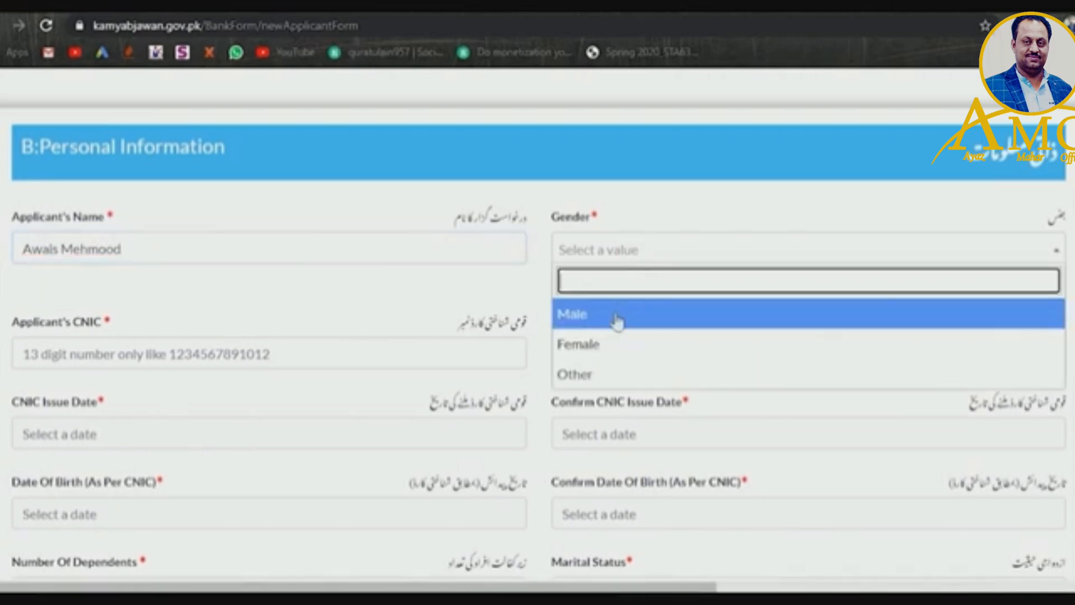
left_click(616, 324)
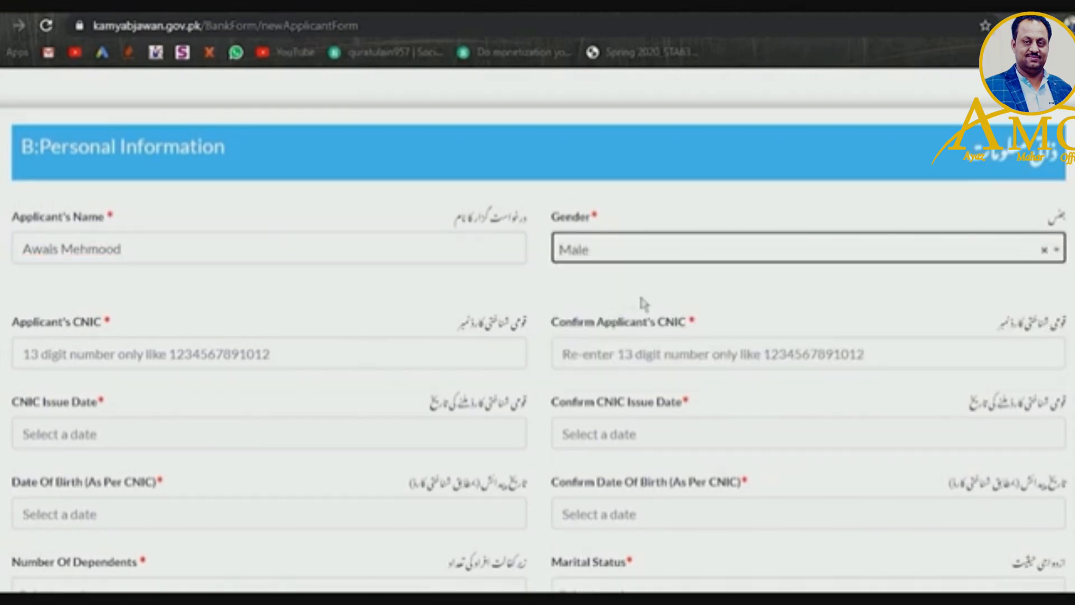
left_click(609, 253)
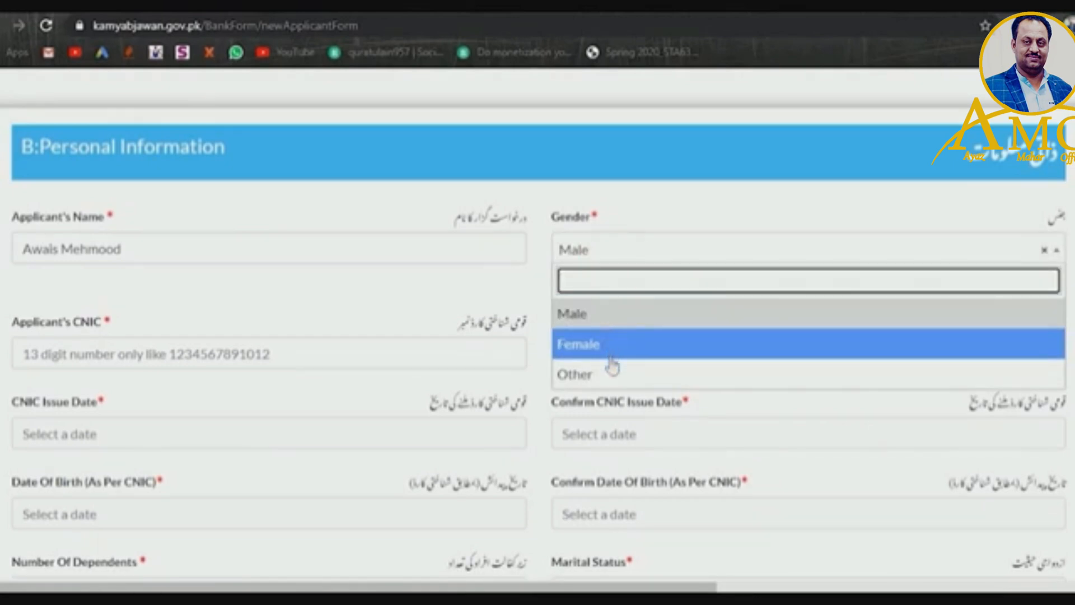
left_click(621, 317)
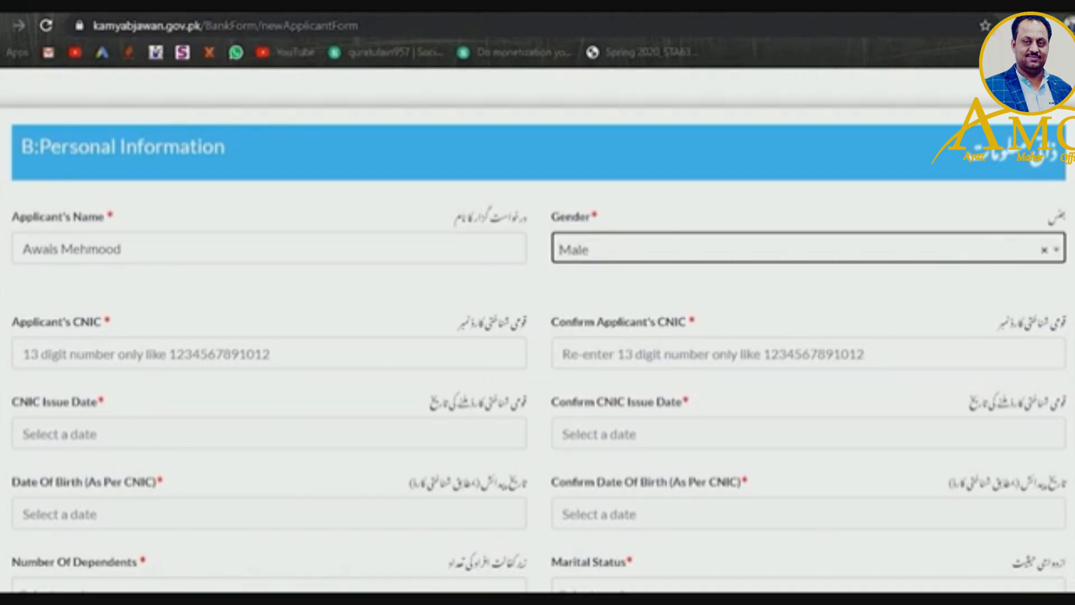
left_click(287, 372)
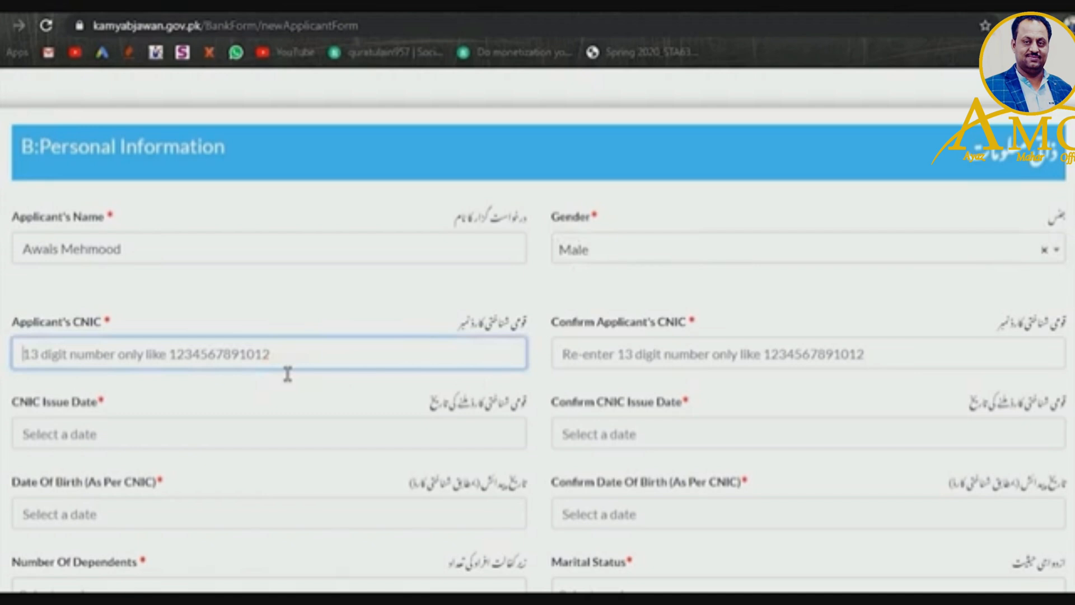
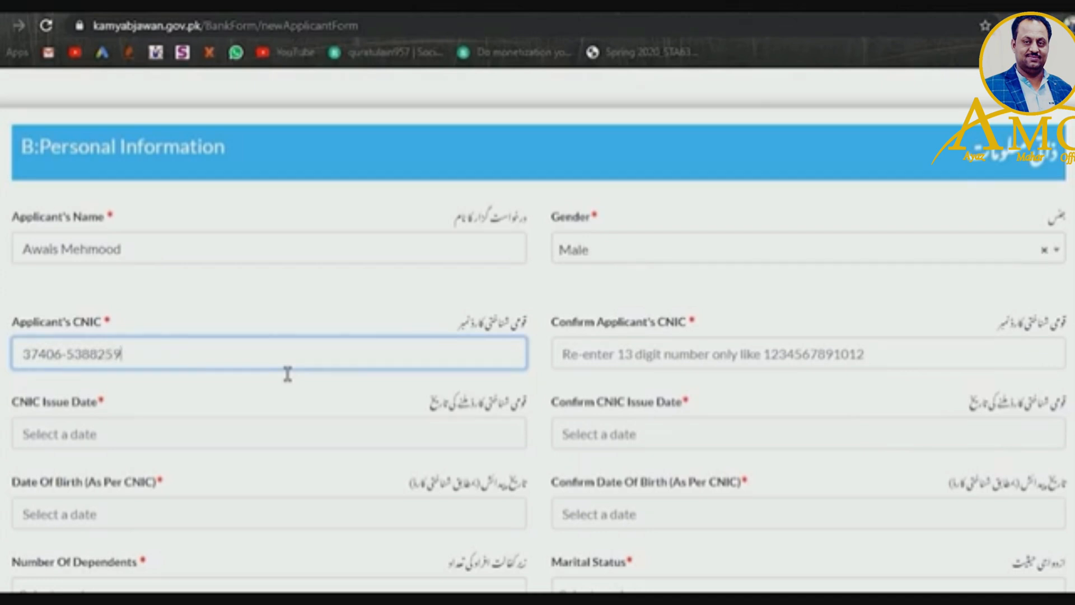
- Enter the applicant's CNIC number and repeat it in Confirm Applicant's CNIC
left_click_drag(147, 361, 23, 363)
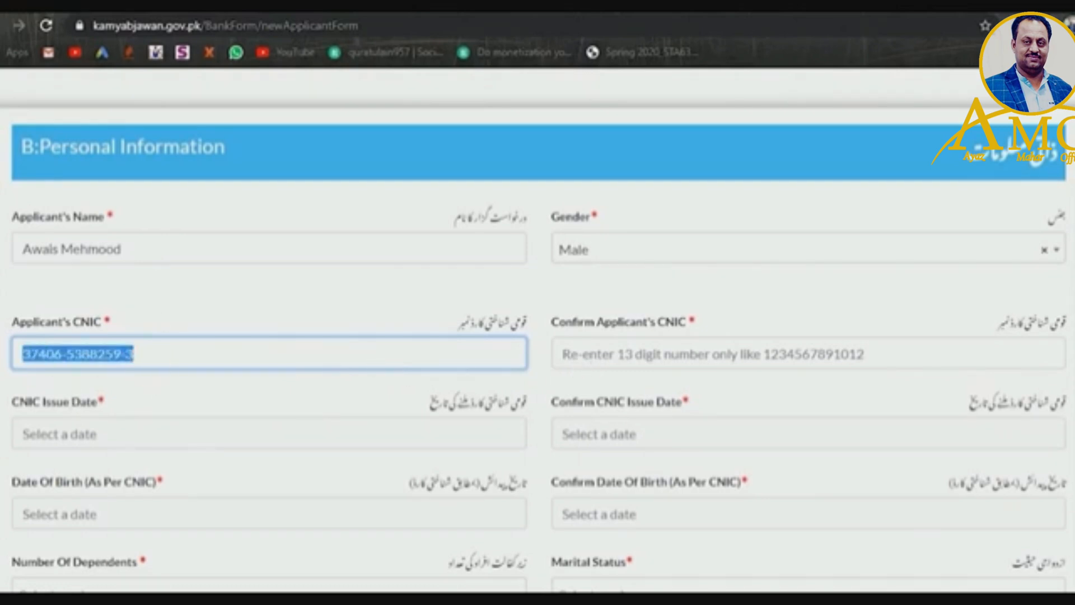
left_click(622, 362)
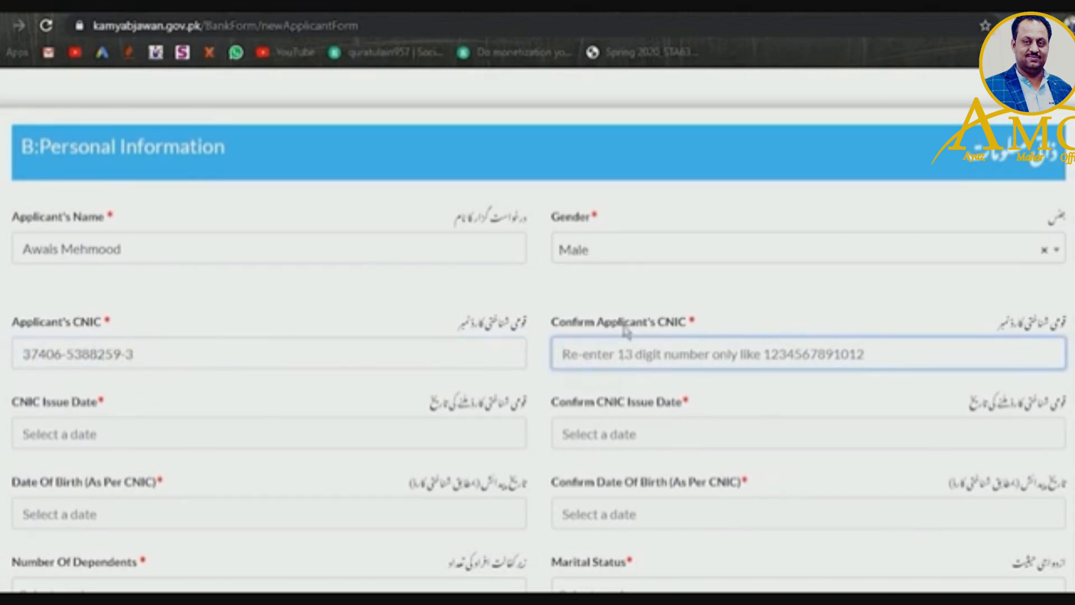
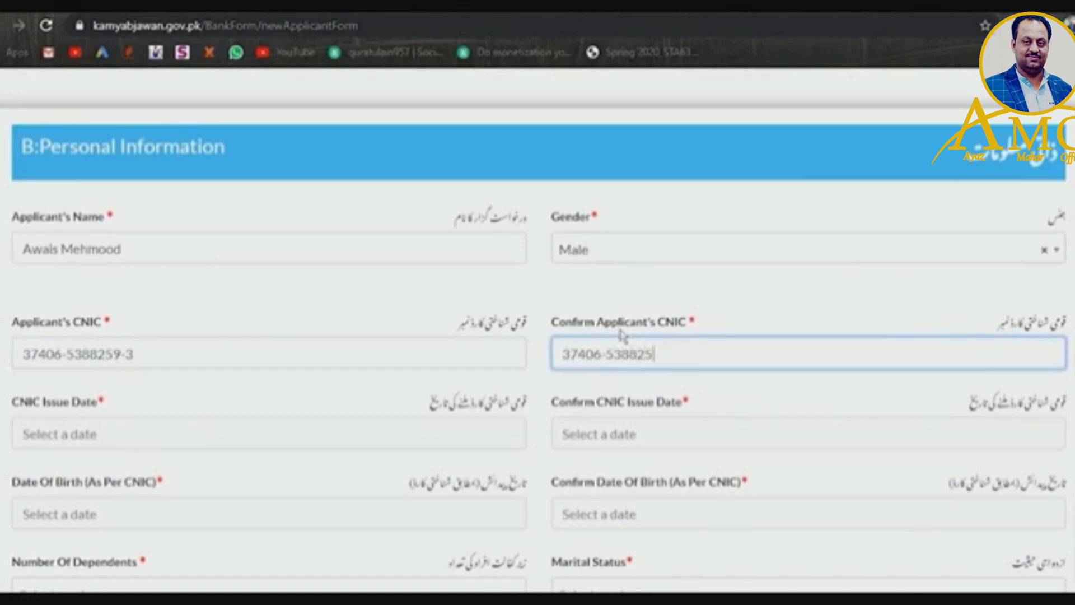
left_click(229, 453)
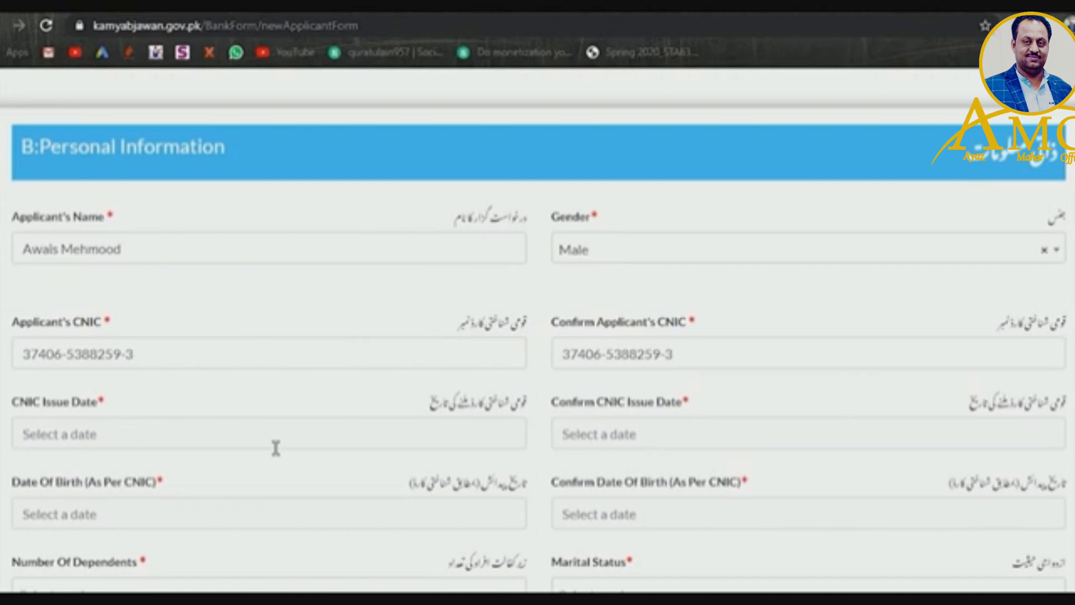
- Set both CNIC issue date fields to 06/15/2018
left_click(356, 450)
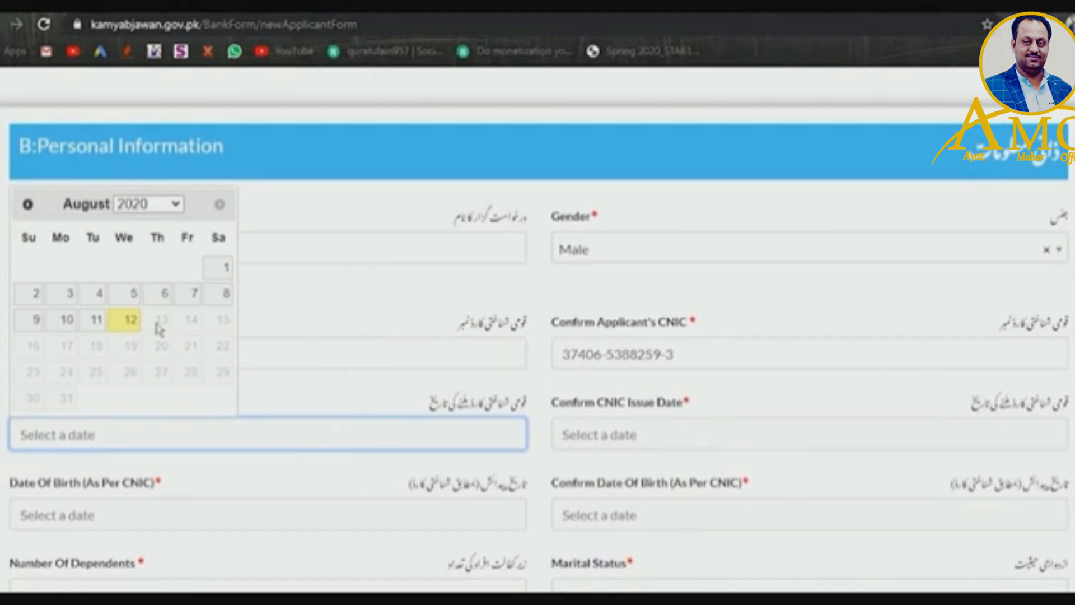
left_click(158, 207)
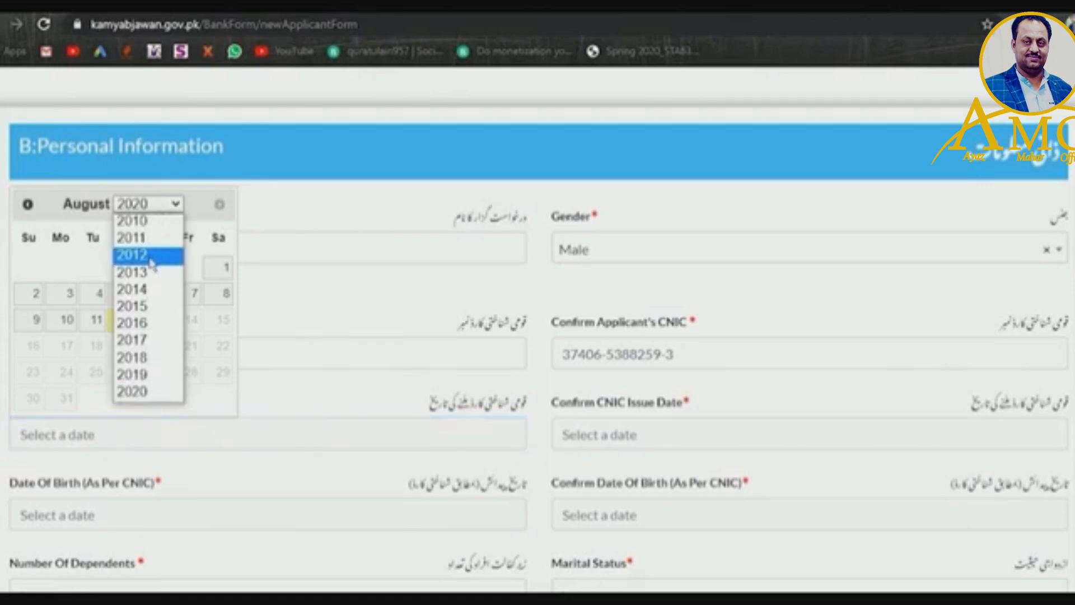
left_click(134, 357)
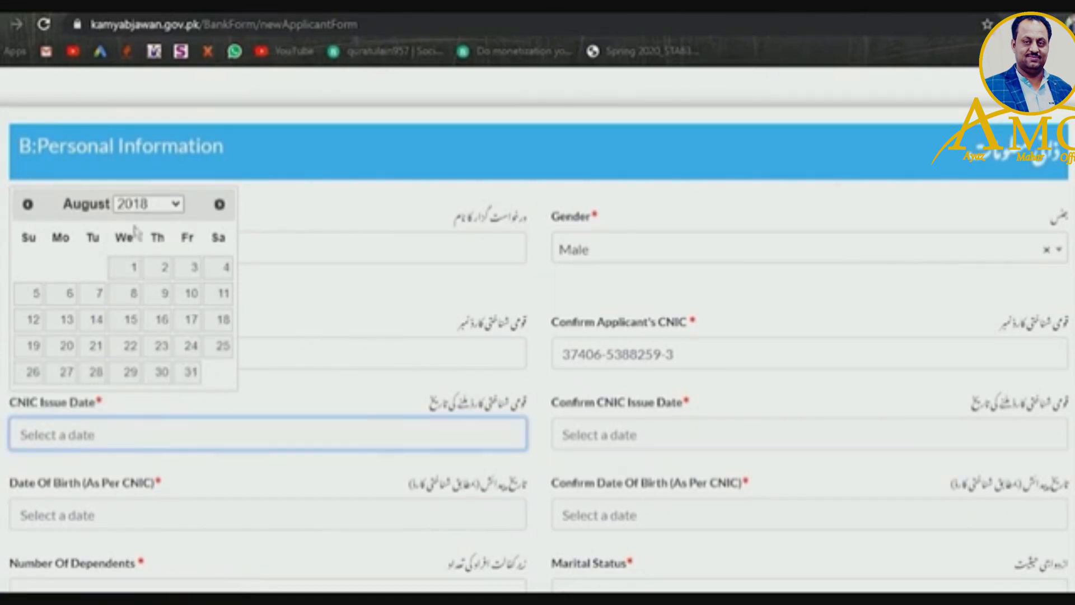
left_click(32, 213)
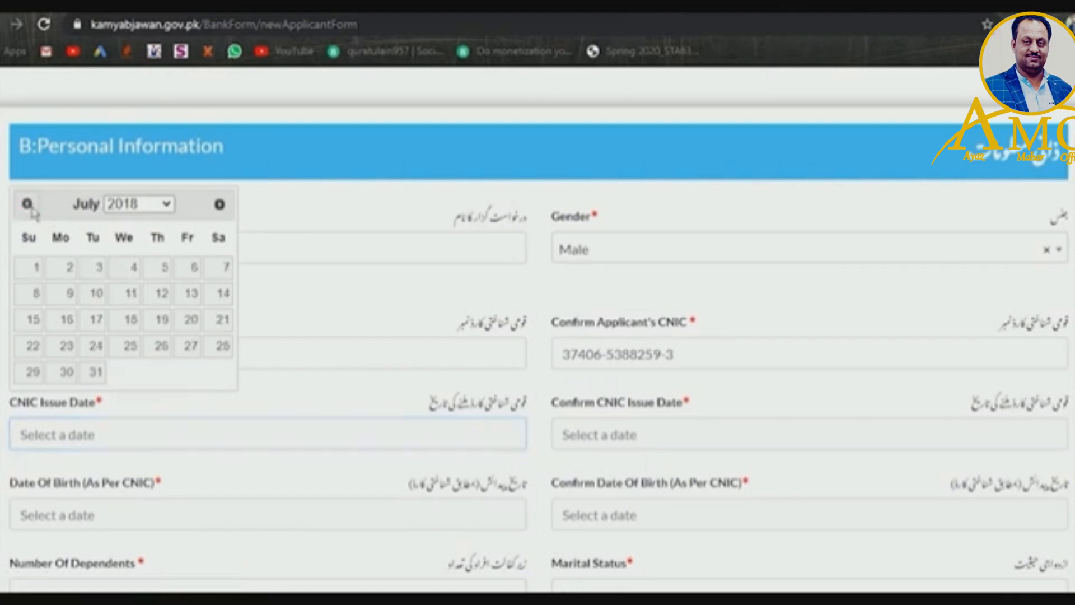
left_click(32, 213)
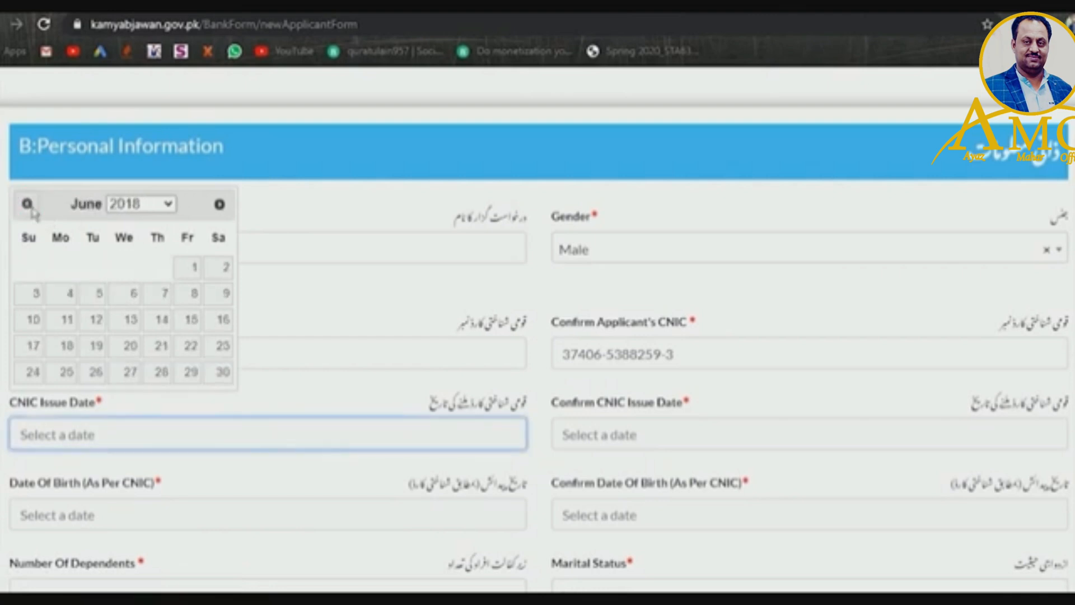
left_click(191, 319)
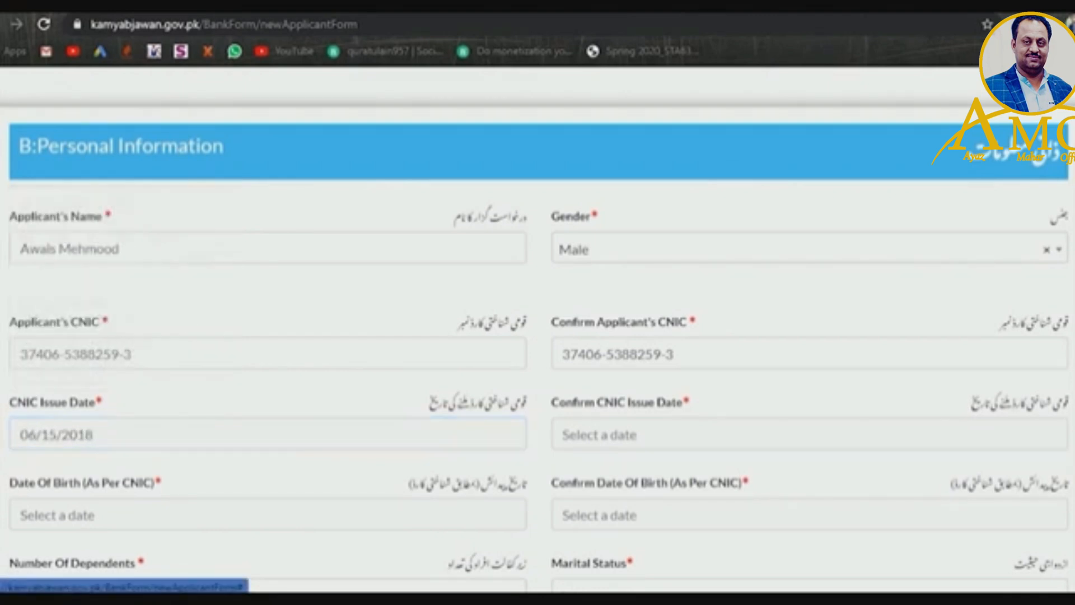
left_click(629, 442)
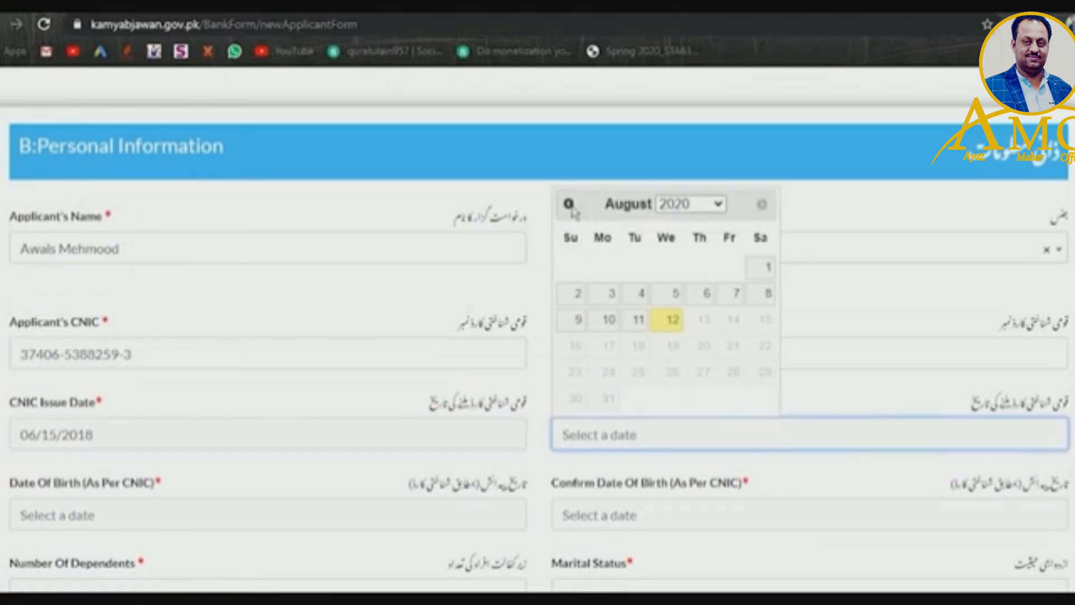
left_click(568, 204)
left_click(569, 204)
left_click(684, 204)
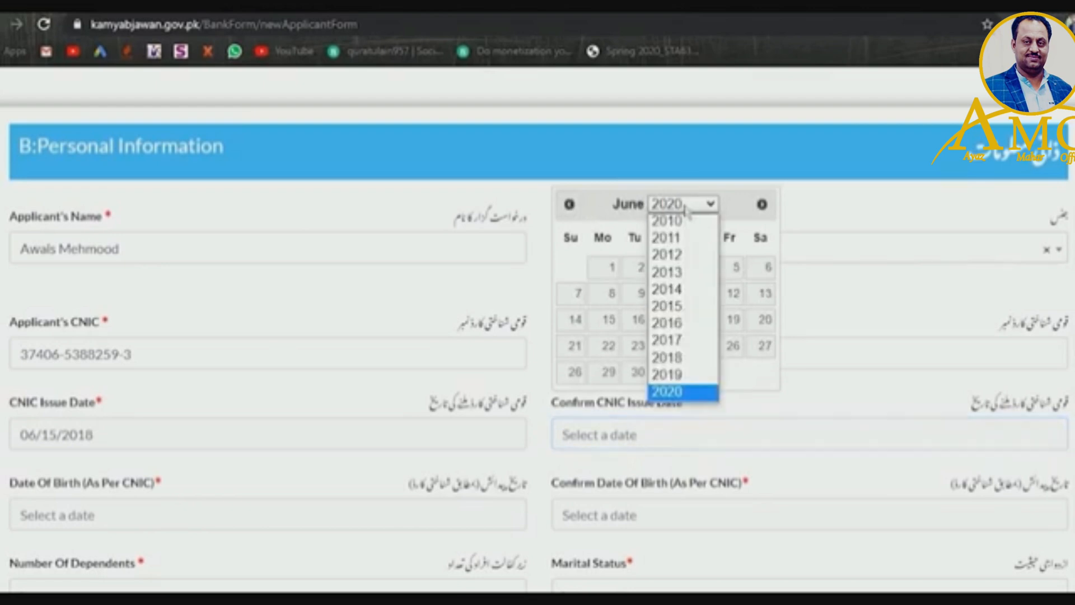
left_click(679, 357)
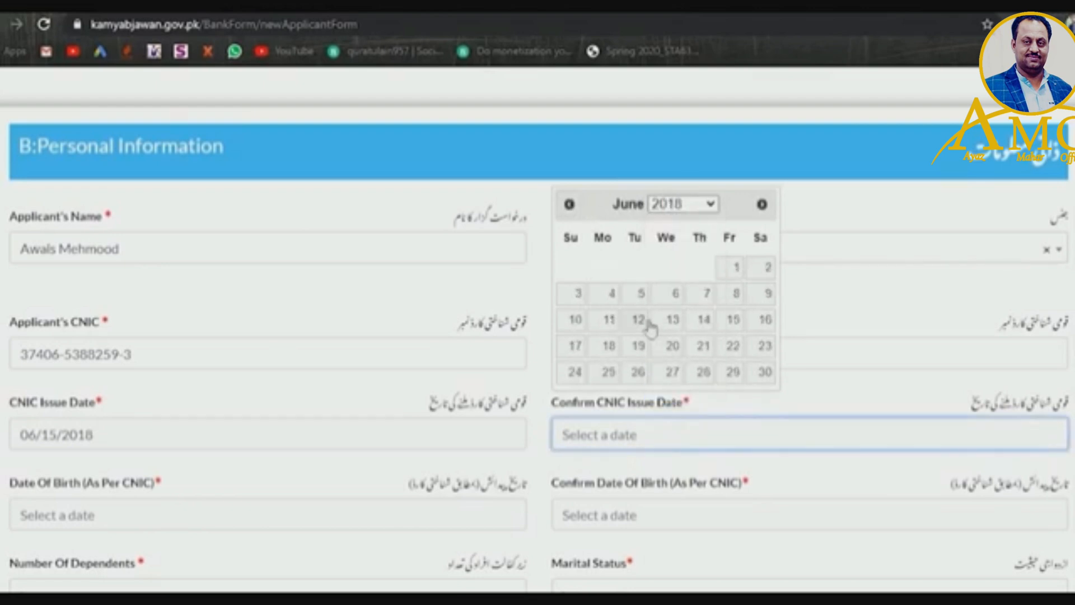
left_click(731, 322)
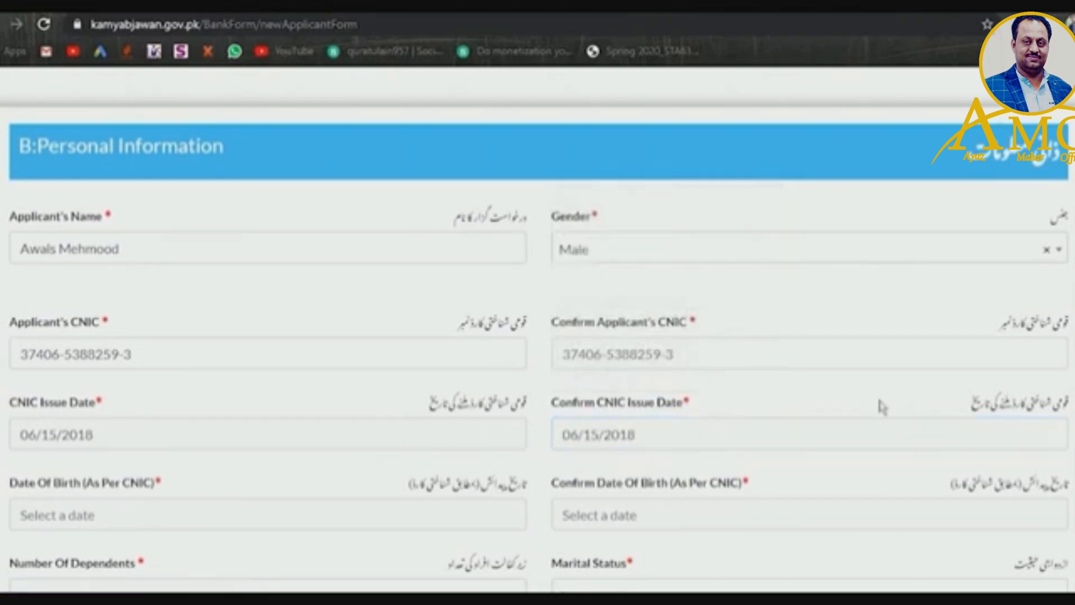
scroll(537, 341, "down", 2)
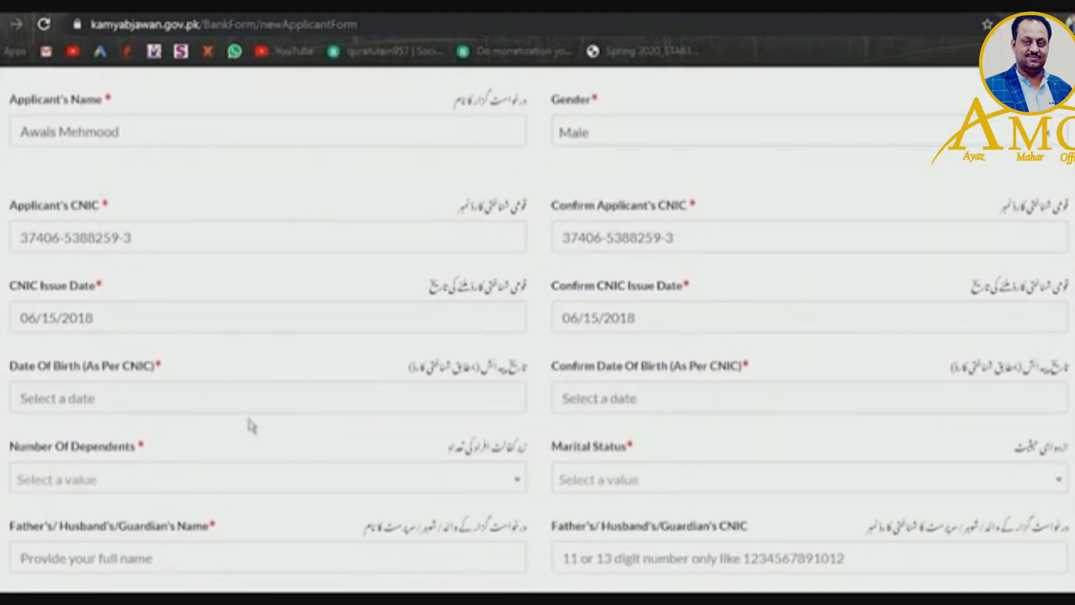
left_click(248, 407)
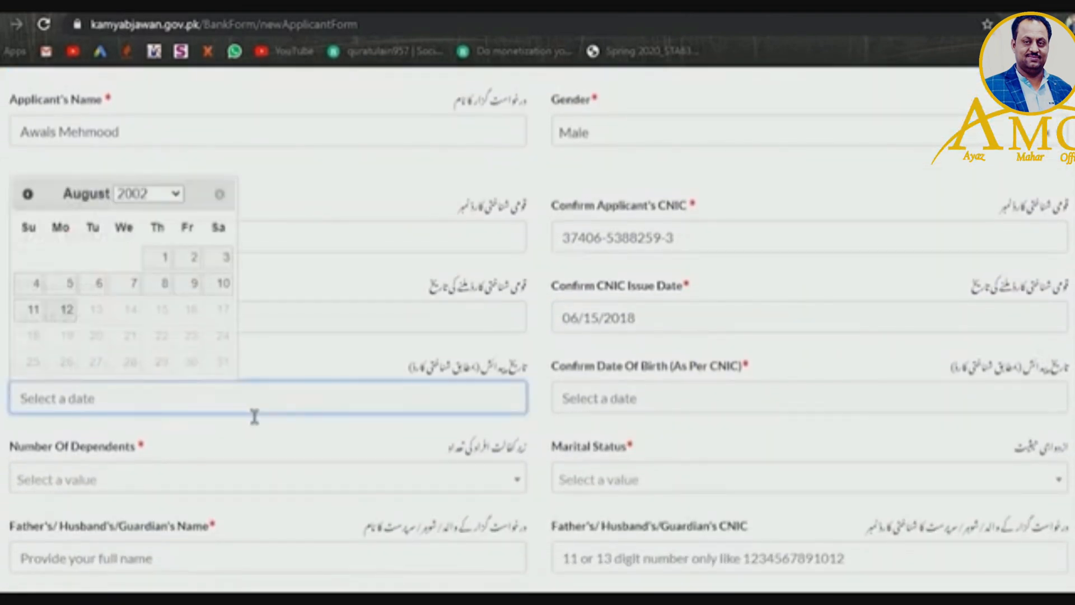
left_click(148, 194)
scroll(164, 336, "up", 1)
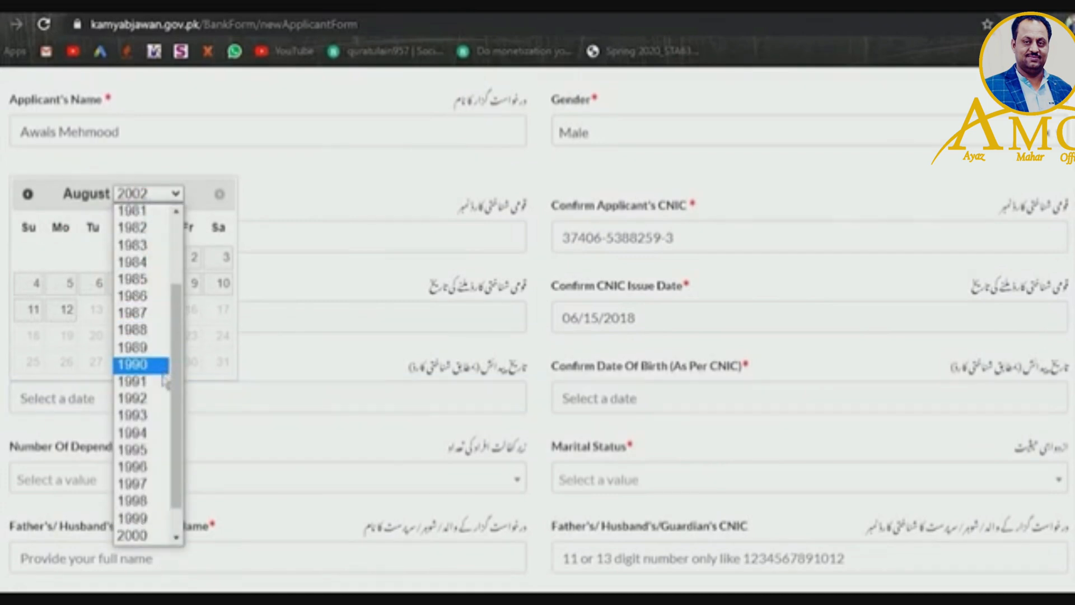
left_click(152, 454)
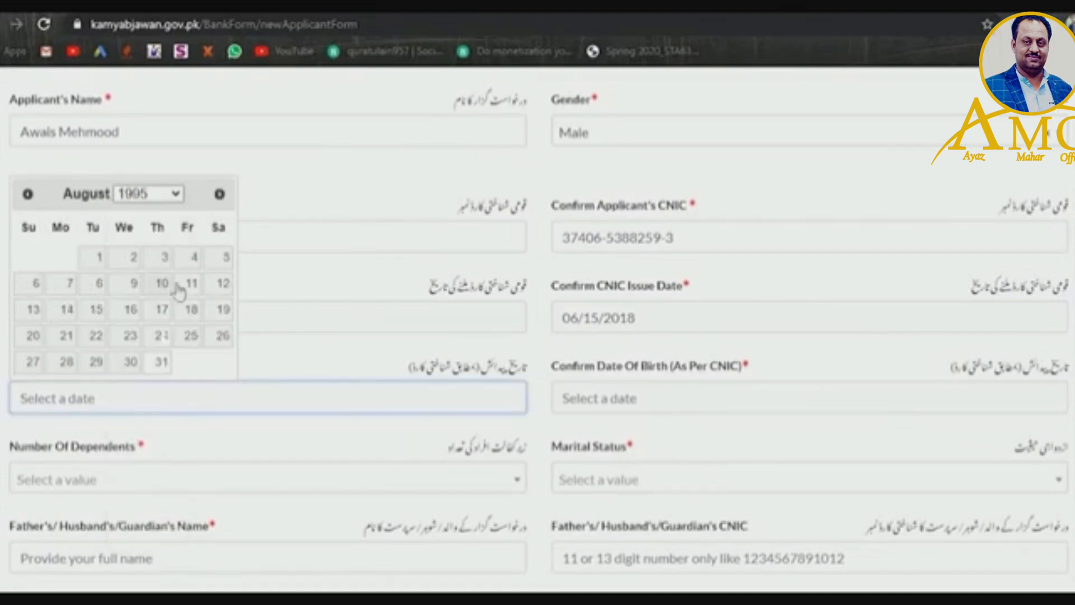
left_click(28, 196)
left_click(28, 196)
left_click(27, 196)
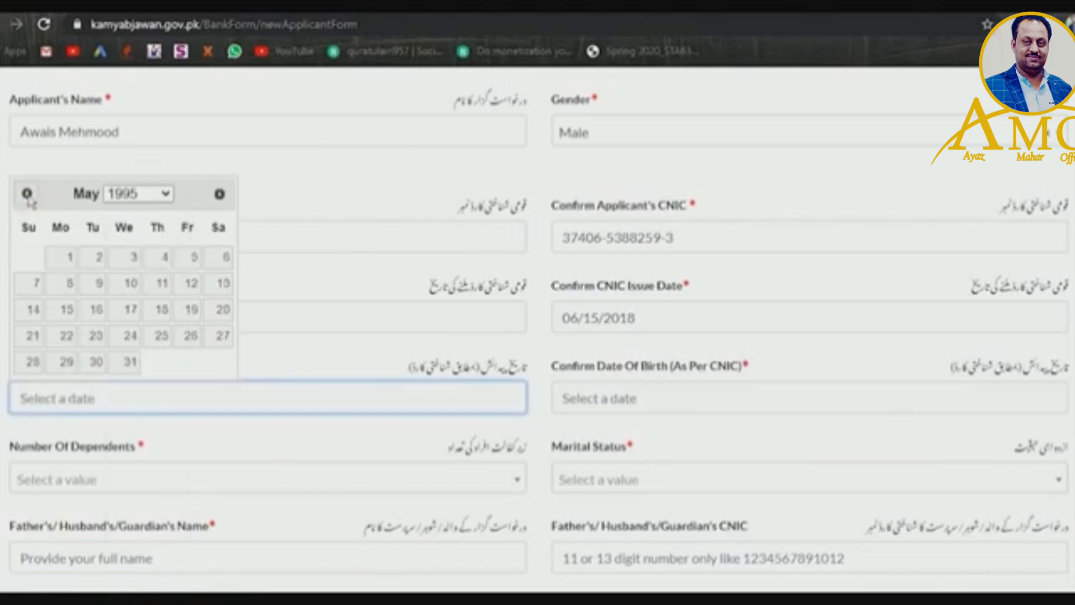
left_click(164, 257)
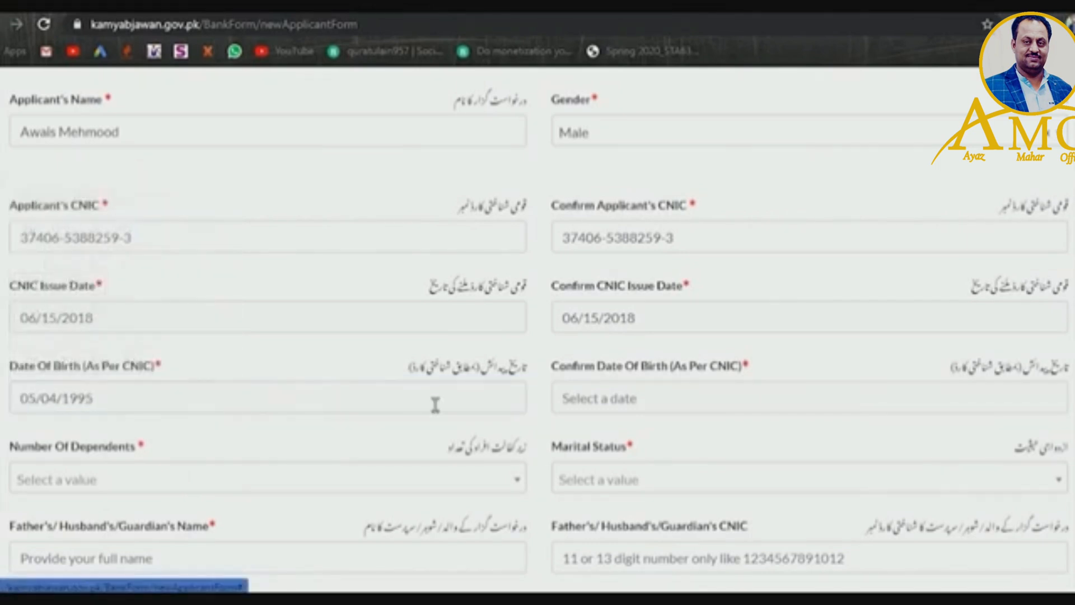
left_click(625, 412)
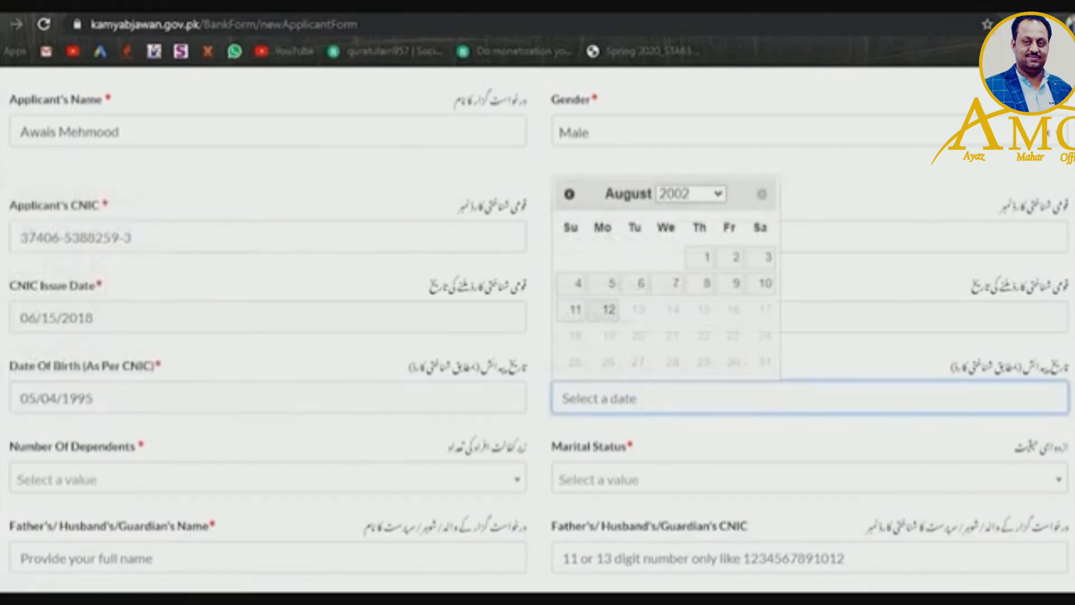
left_click(568, 194)
left_click(568, 194)
left_click(569, 194)
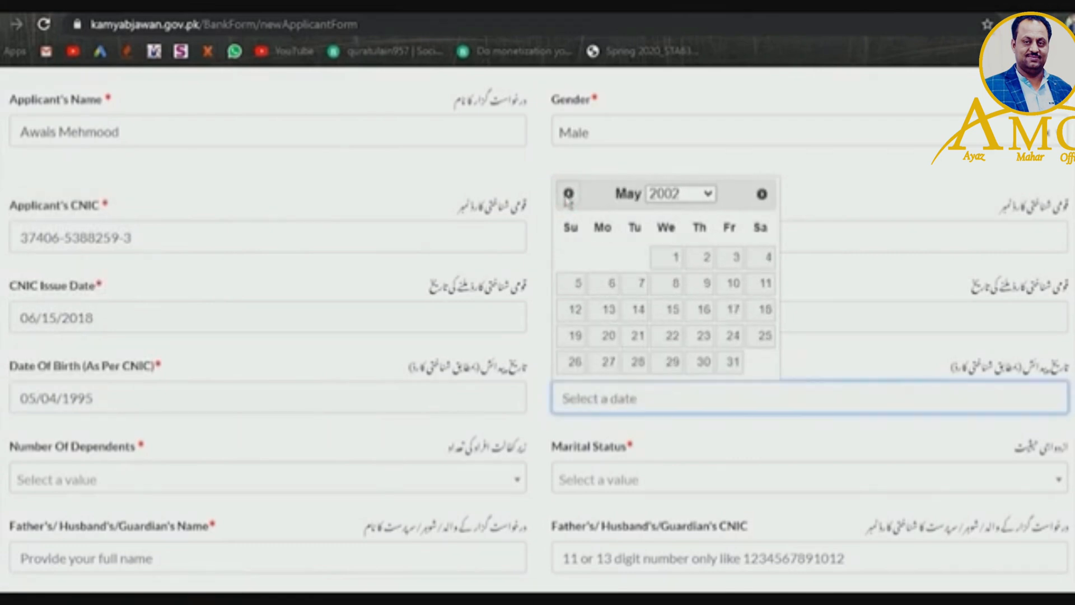
left_click(691, 194)
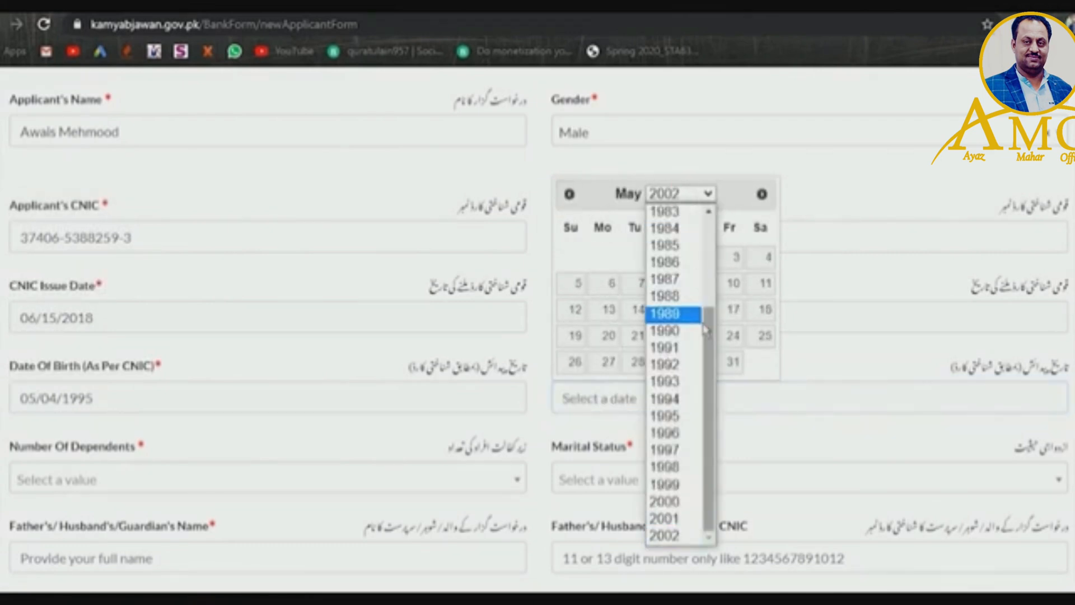
left_click(688, 417)
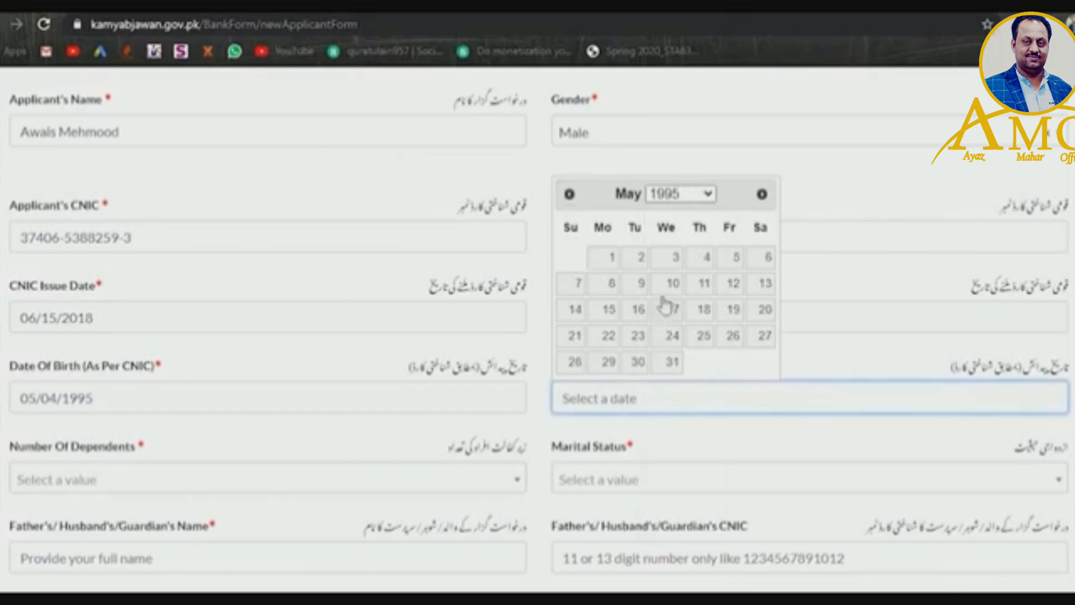
left_click(700, 261)
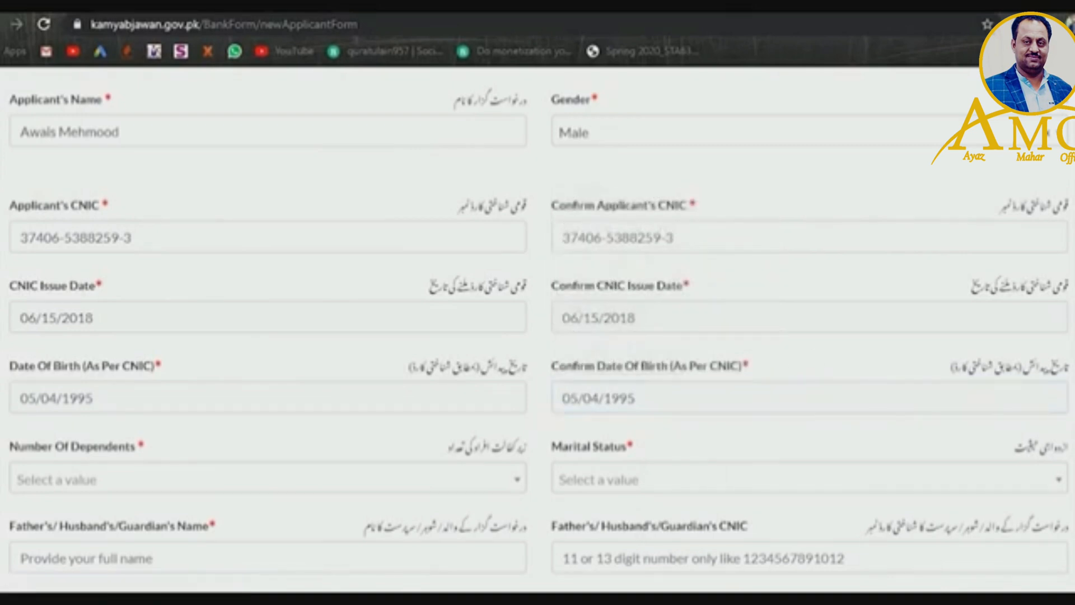
- Choose 5 for Number Of Dependents and Unmarried for Marital Status
scroll(538, 330, "down", 3)
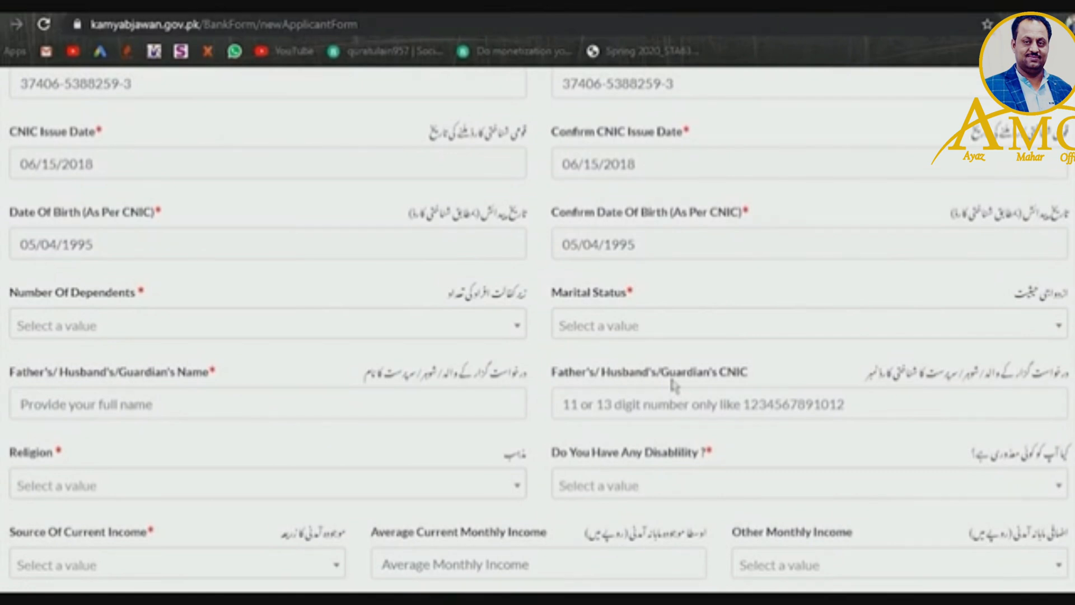
left_click(384, 322)
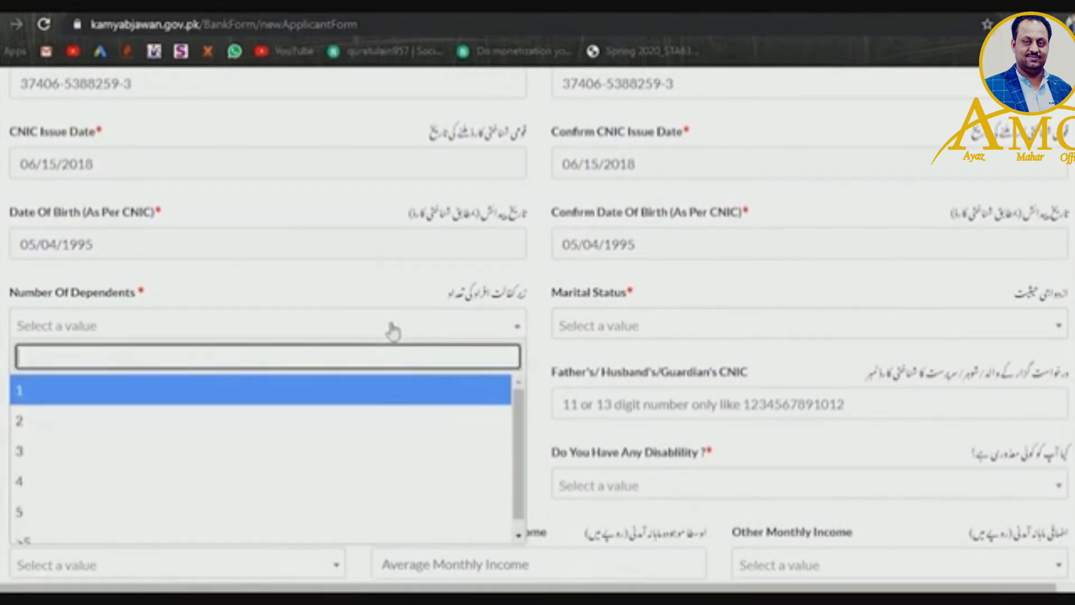
scroll(520, 447, "down", 1)
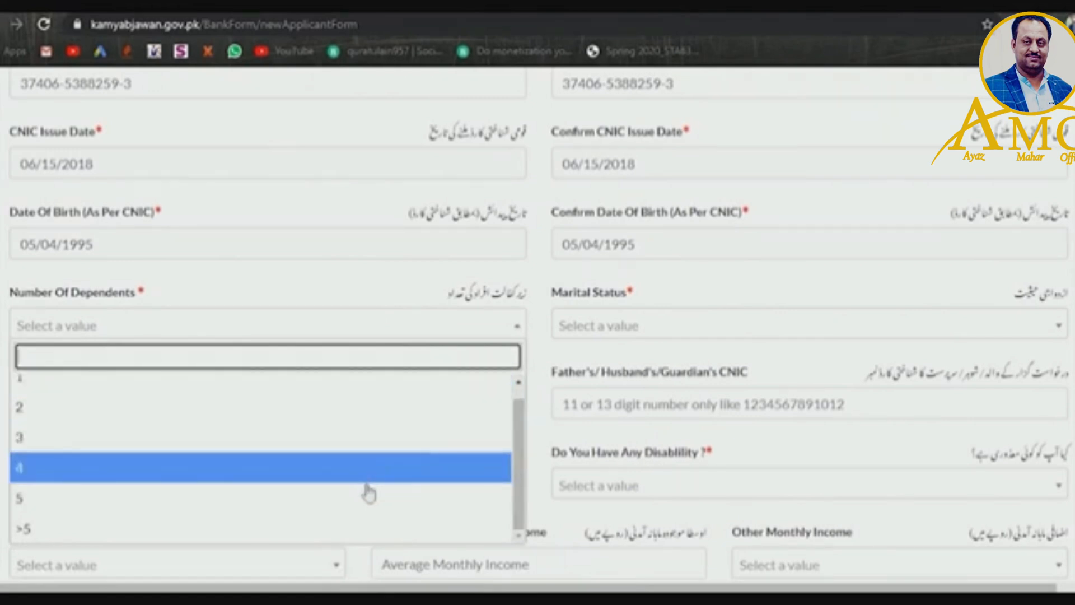
left_click(363, 499)
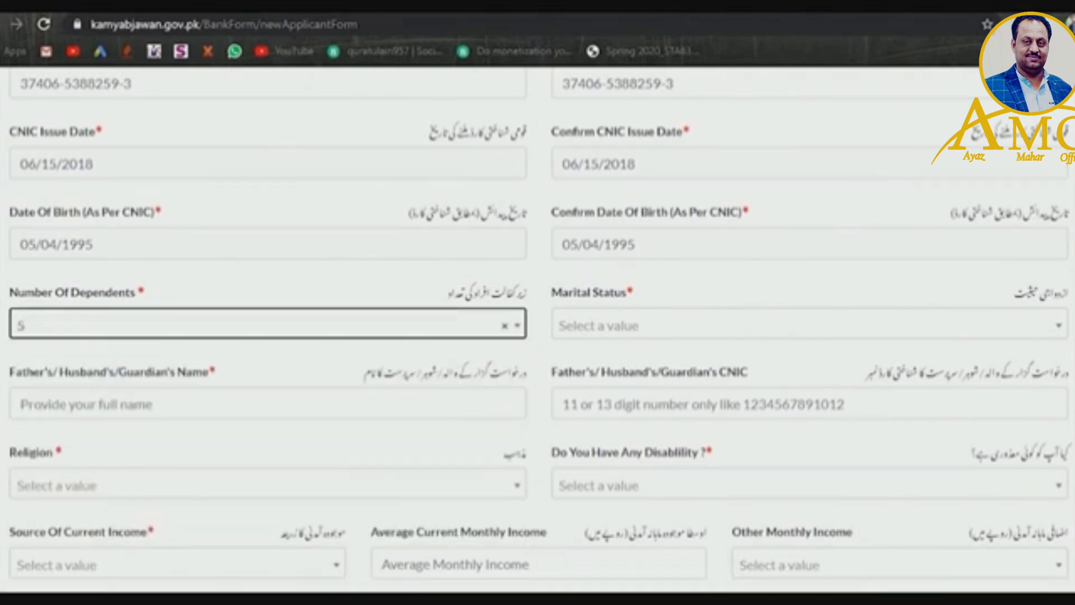
left_click(434, 333)
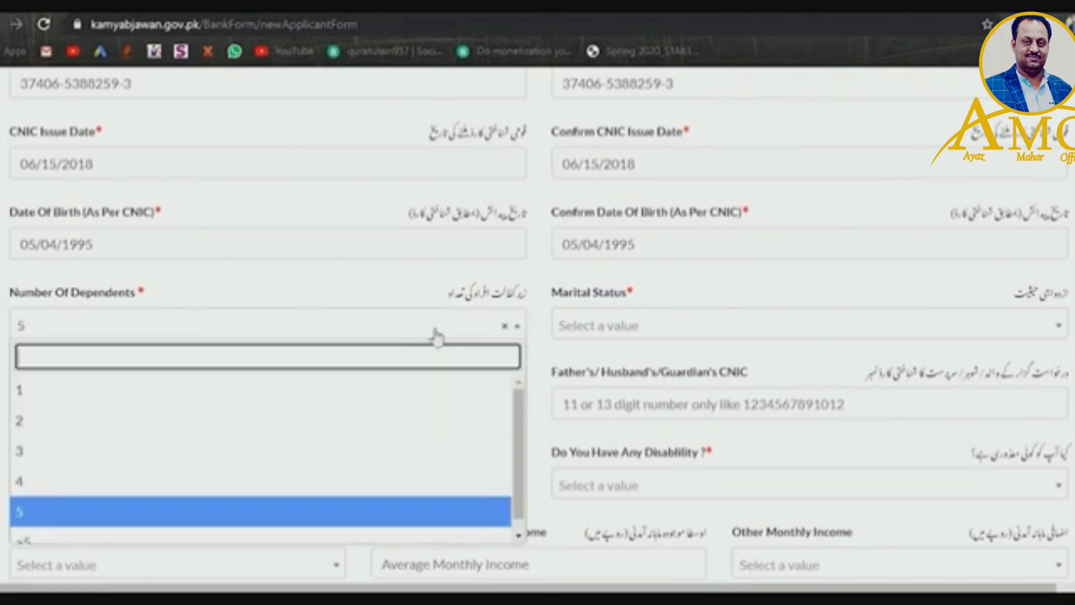
left_click(388, 509)
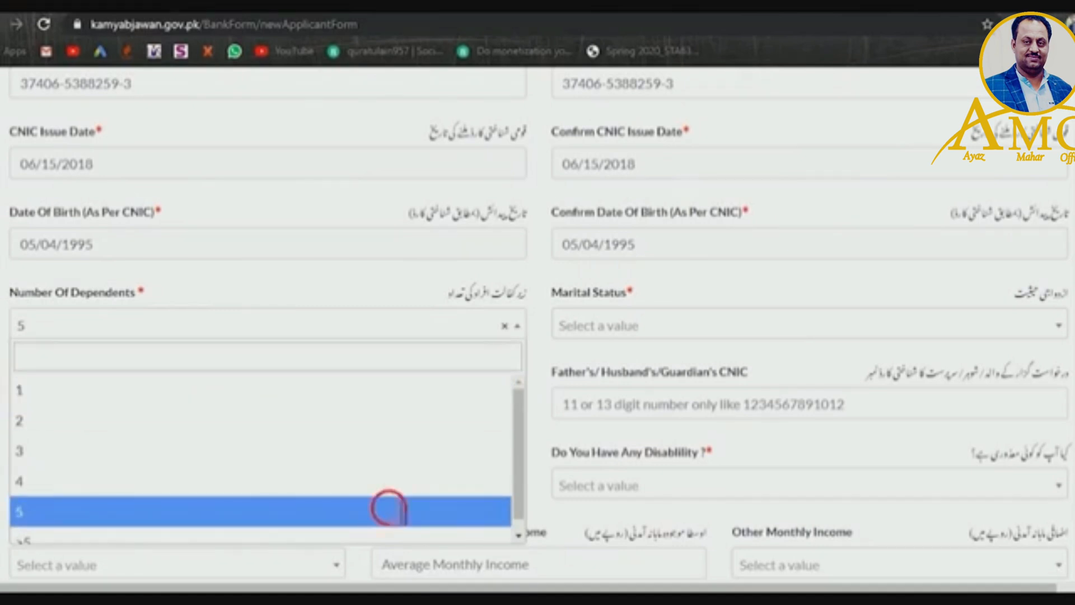
left_click(619, 335)
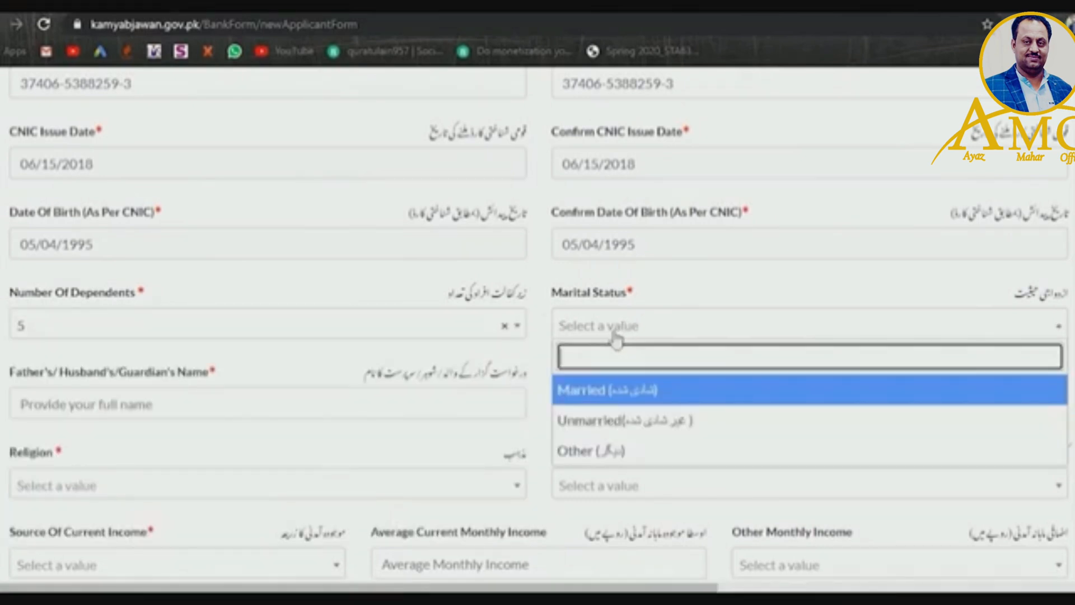
left_click(615, 422)
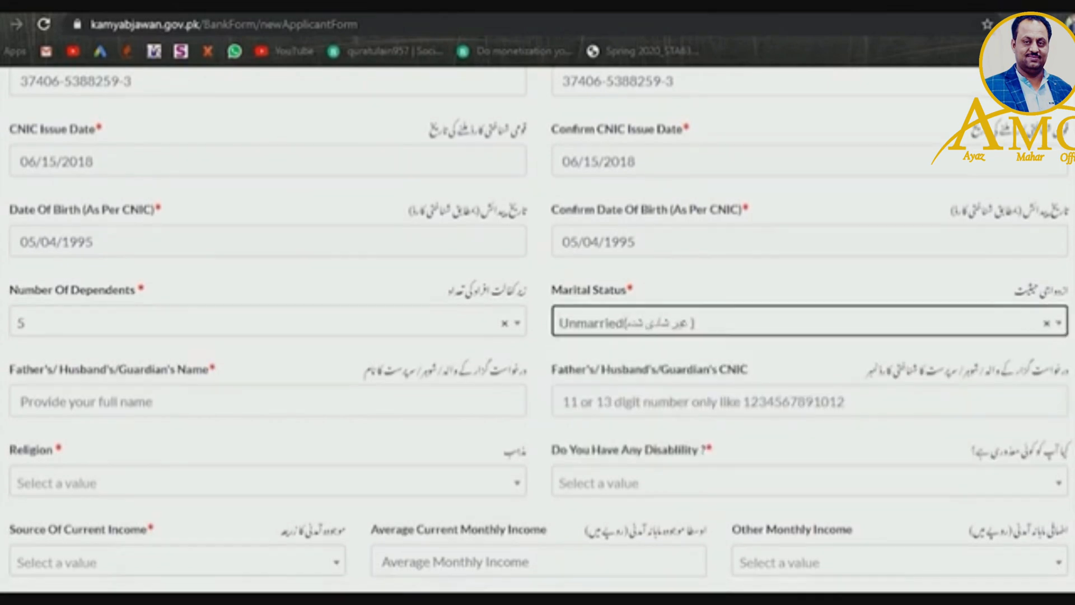
scroll(537, 331, "down", 2)
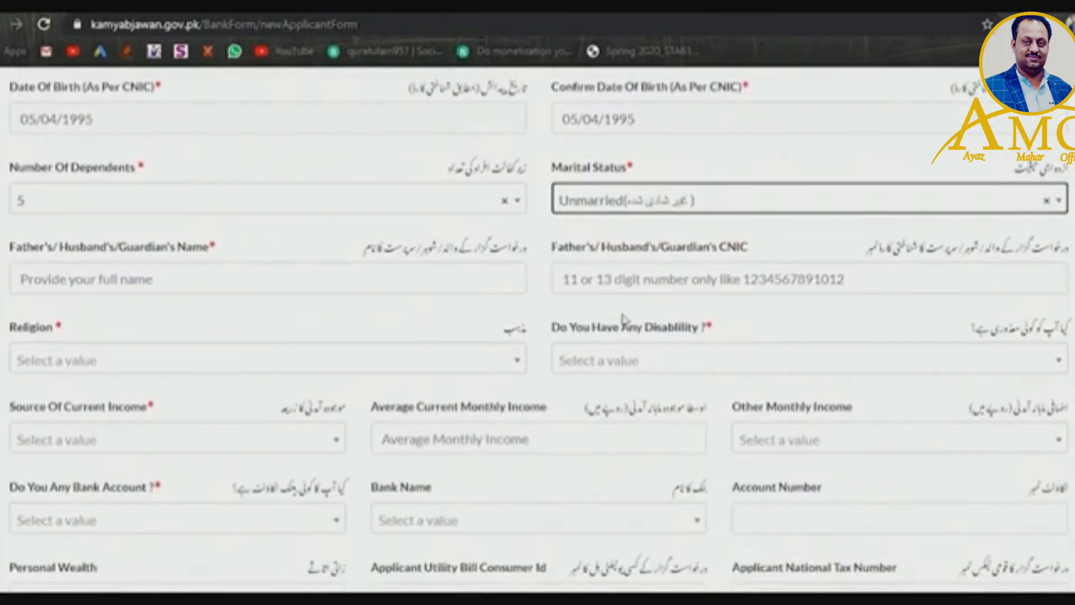
- Enter the father's/guardian's full name and their 13-digit CNIC number
left_click(434, 292)
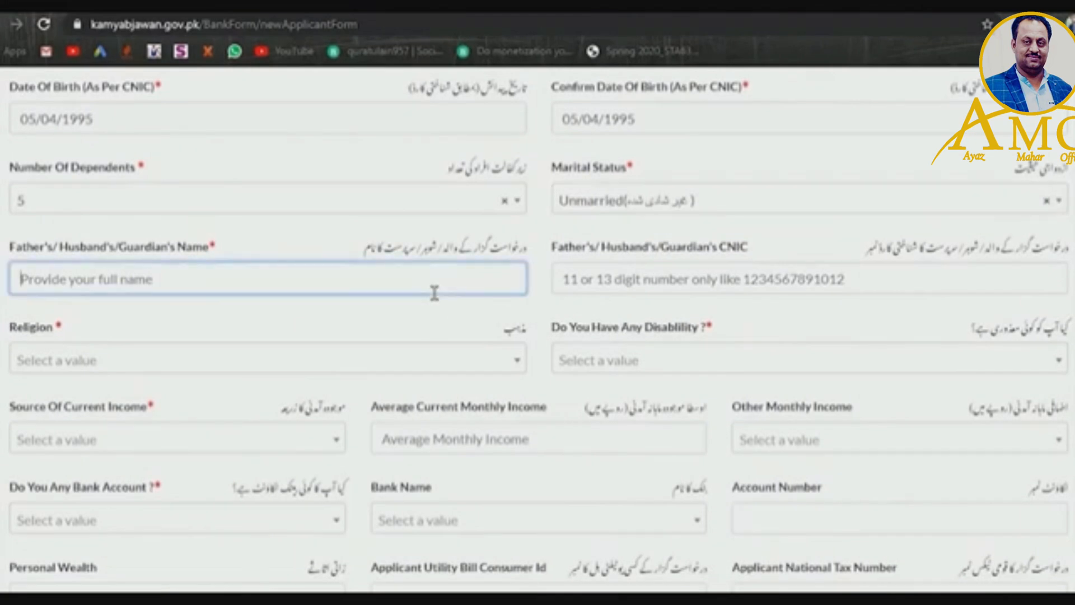
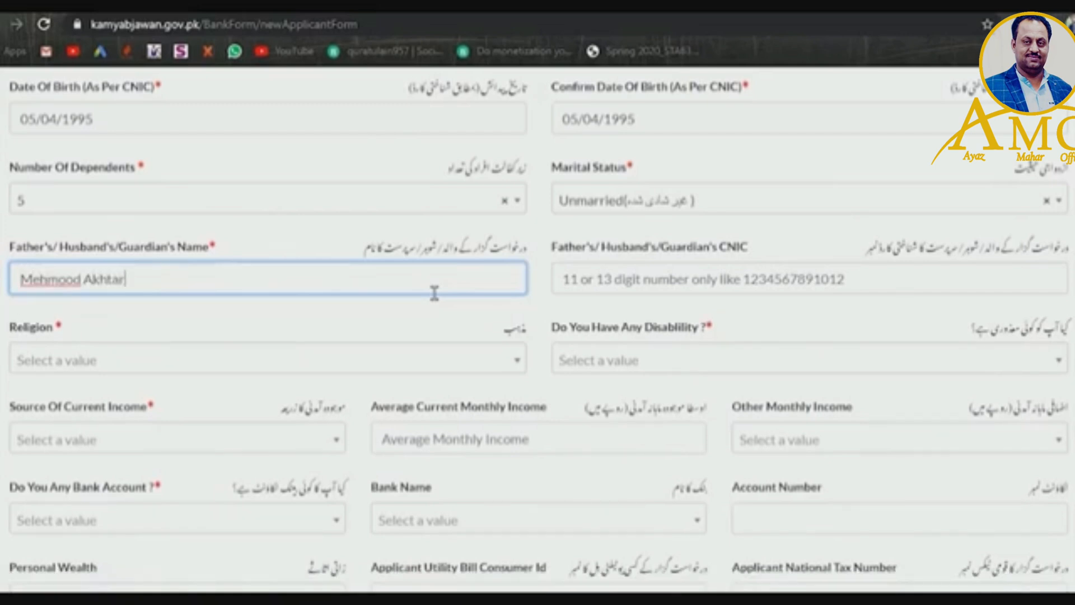
left_click(649, 293)
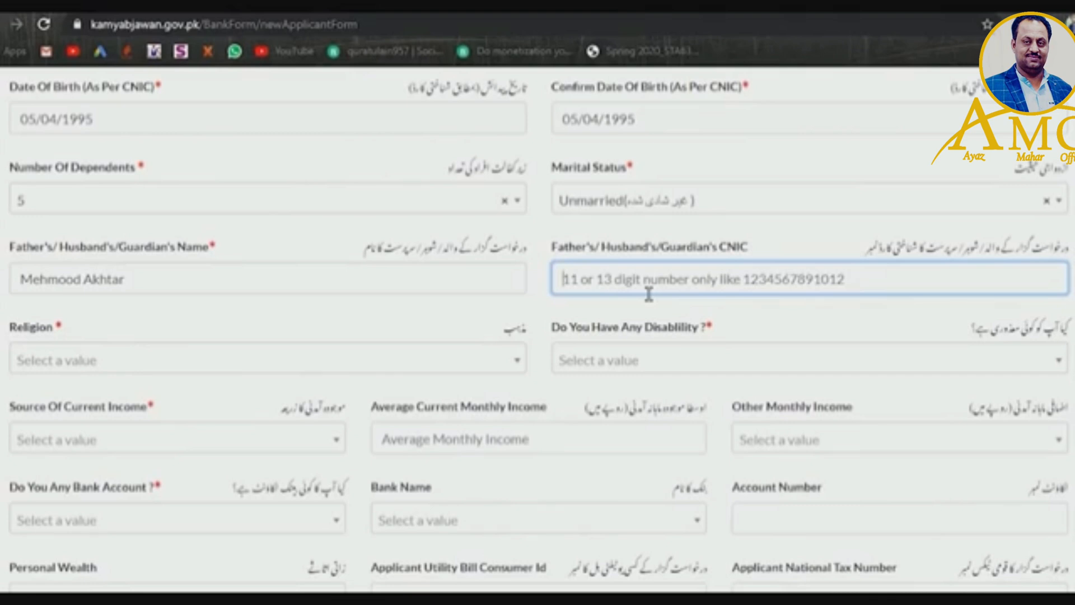
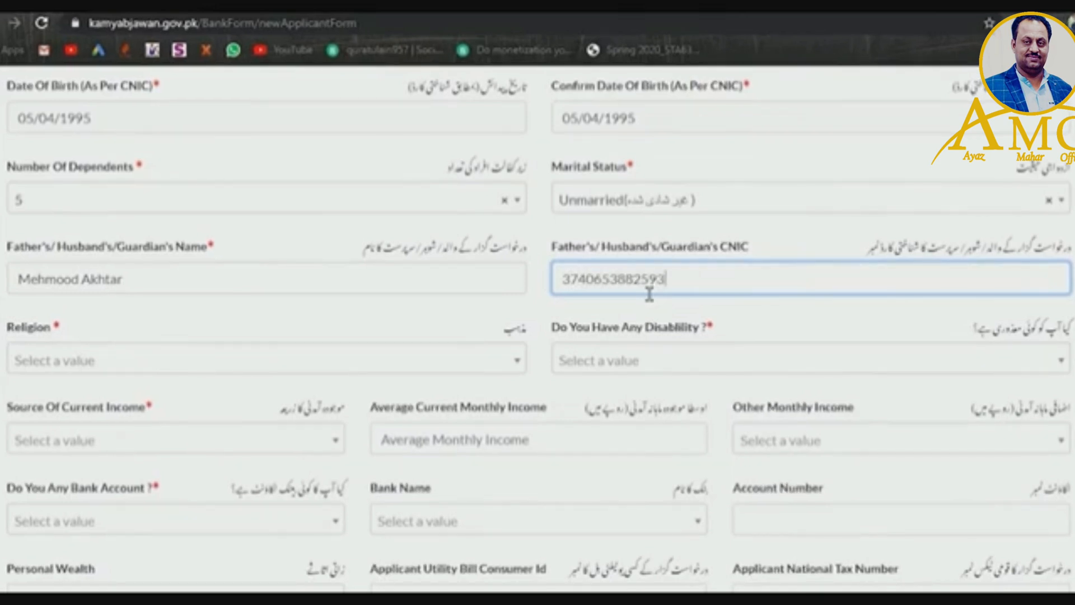
left_click(288, 364)
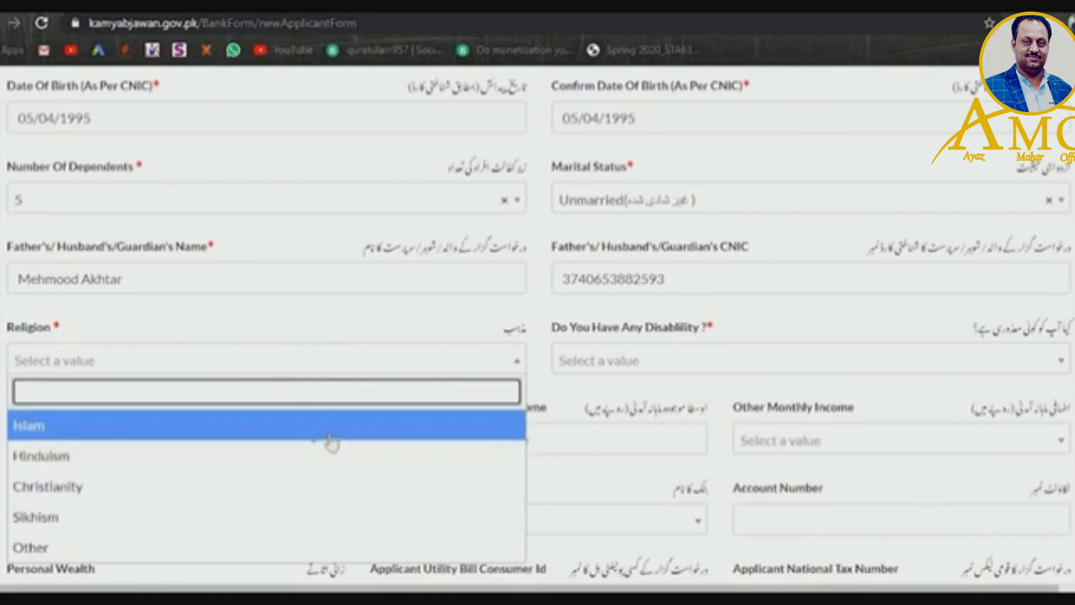
- Set Religion to Islam and Disability to No
left_click(330, 437)
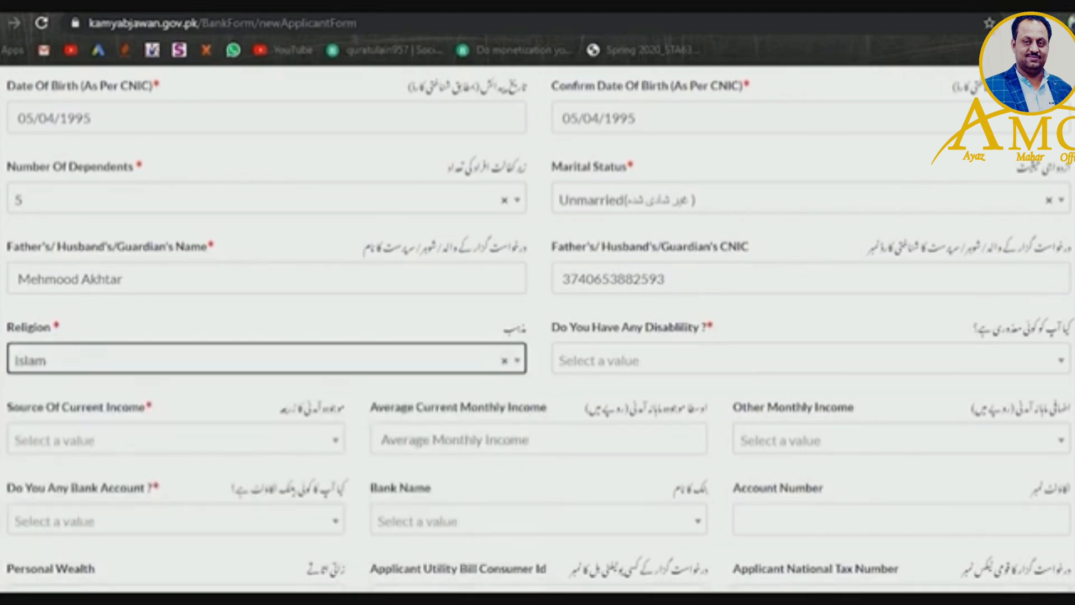
left_click(673, 379)
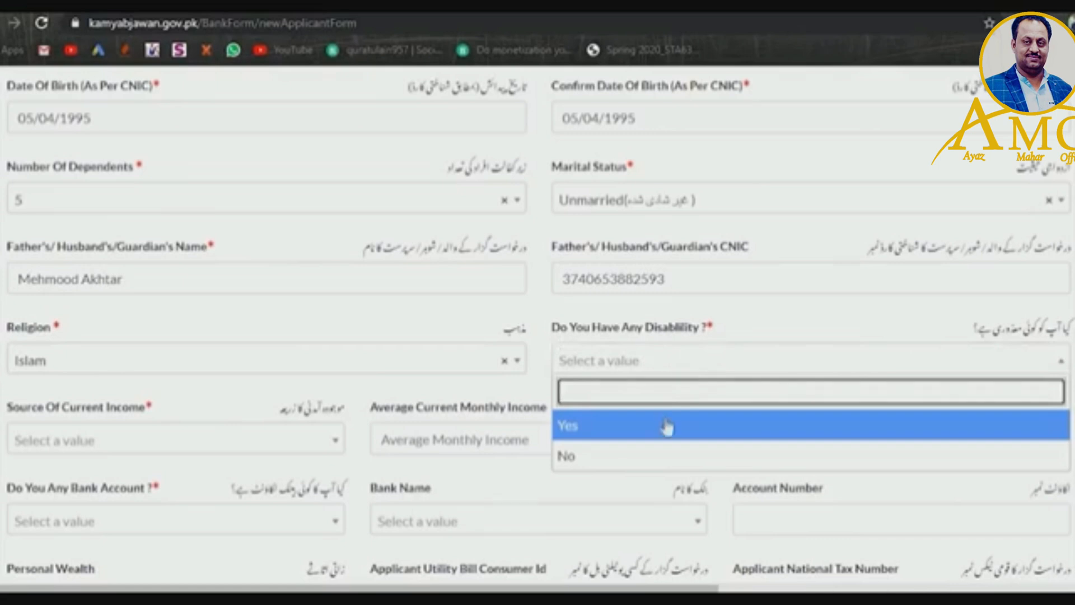
left_click(652, 460)
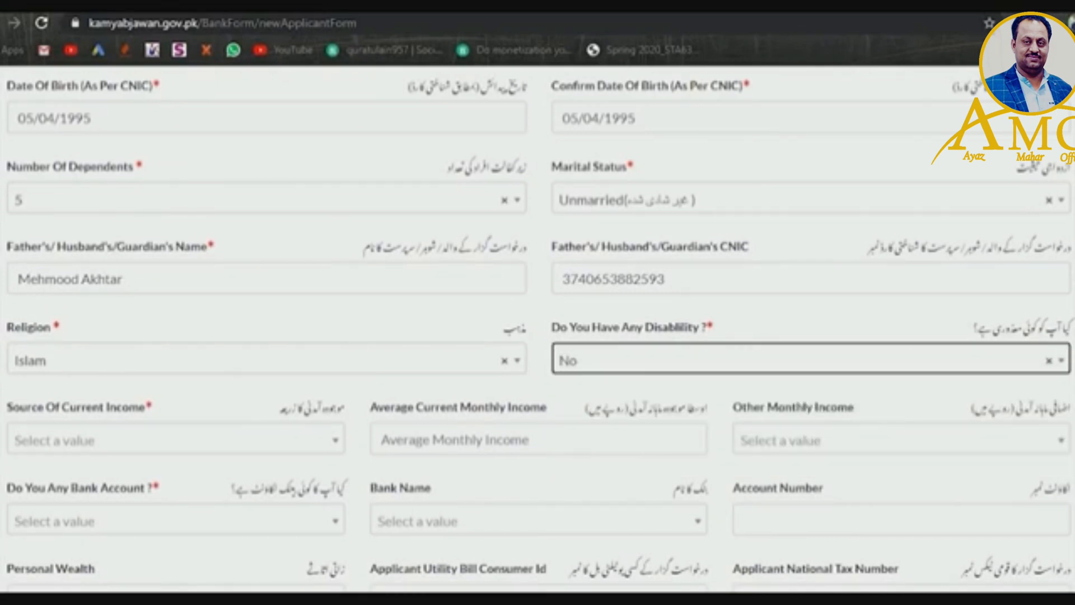
- Pick Online Business as the Source Of Current Income
scroll(633, 385, "down", 3)
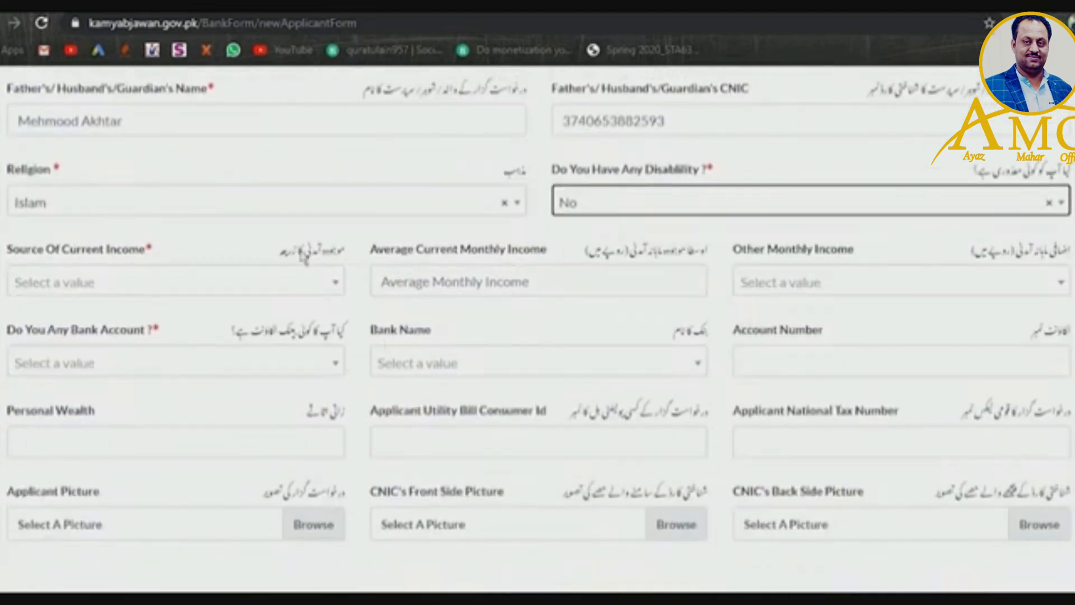
left_click(297, 277)
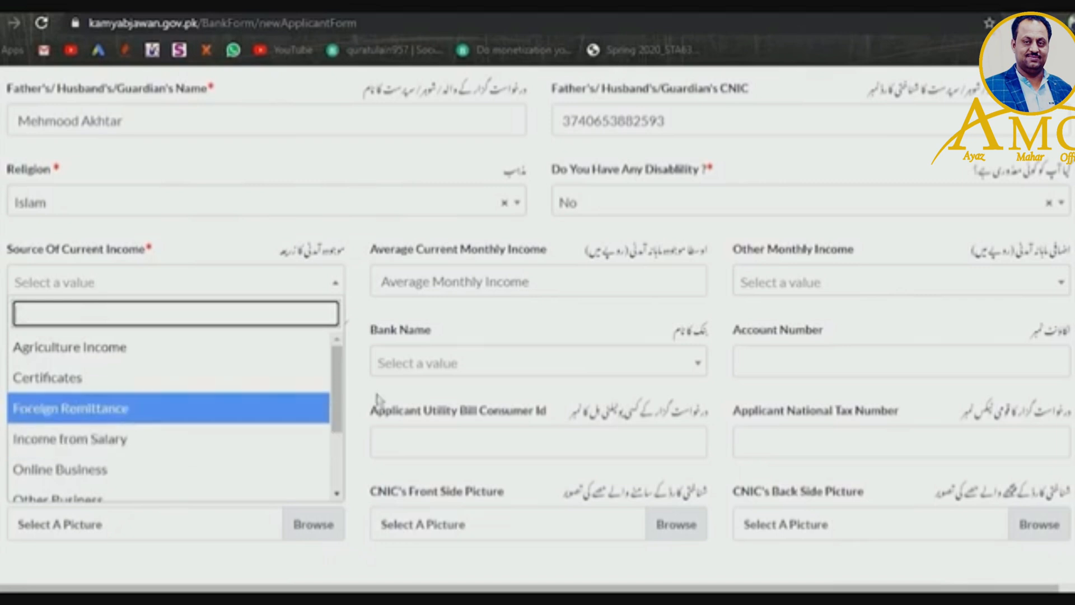
scroll(267, 379, "down", 3)
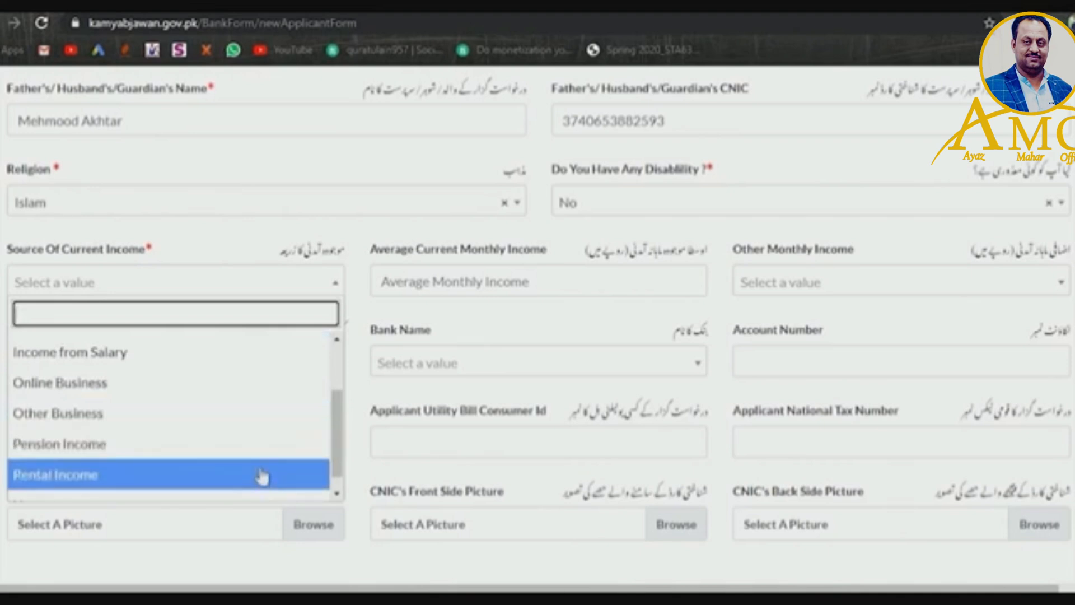
scroll(338, 445, "down", 1)
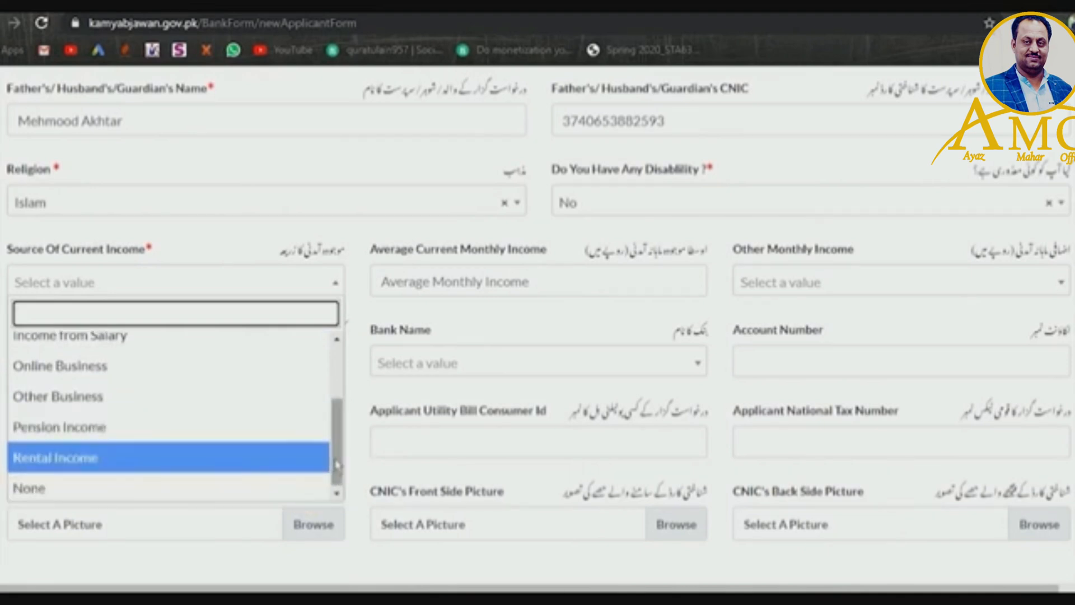
scroll(337, 463, "up", 1)
left_click(292, 407)
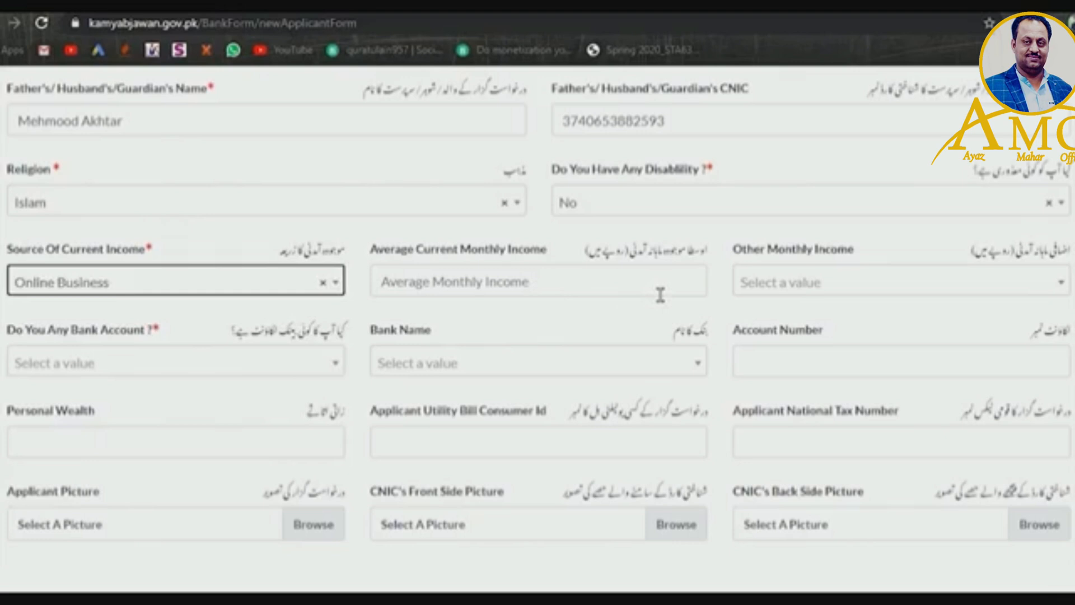
- Enter 50000 as average current monthly income and choose Upto Rs 600,000 for other monthly income
left_click(625, 299)
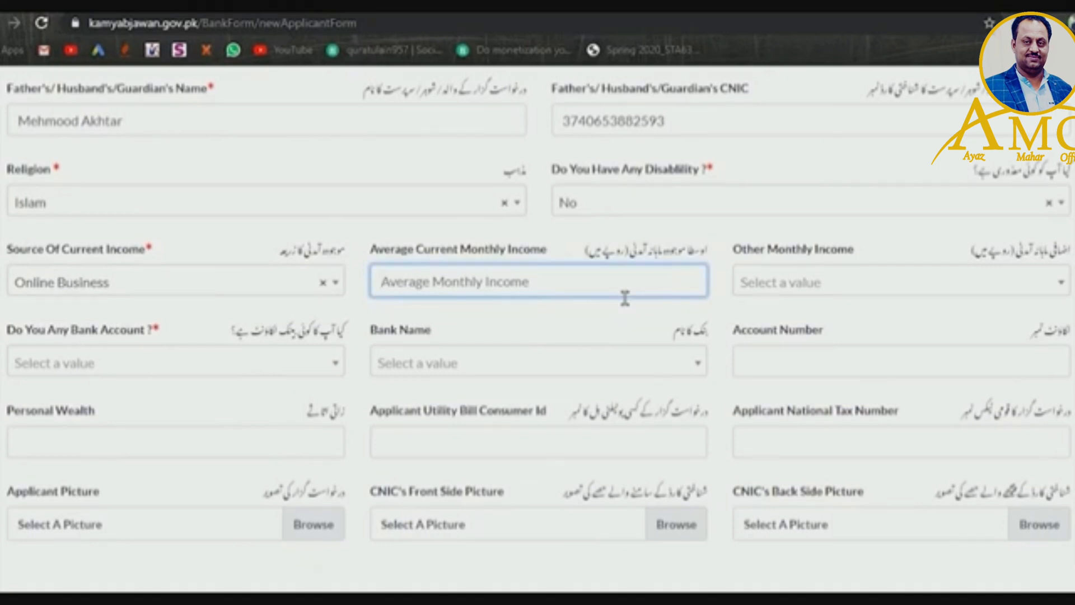
type("50000")
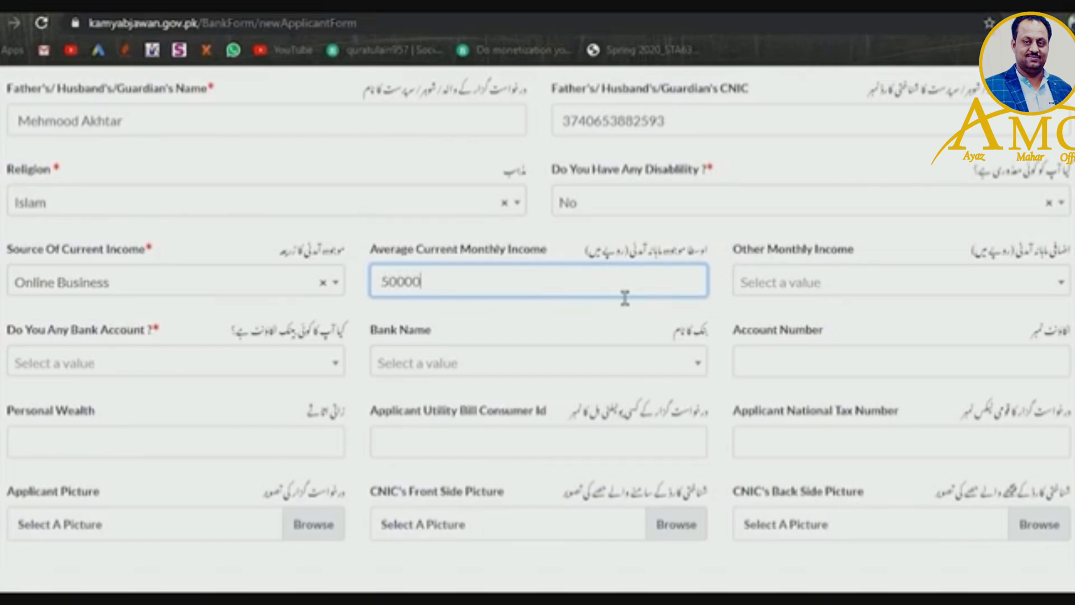
left_click(780, 291)
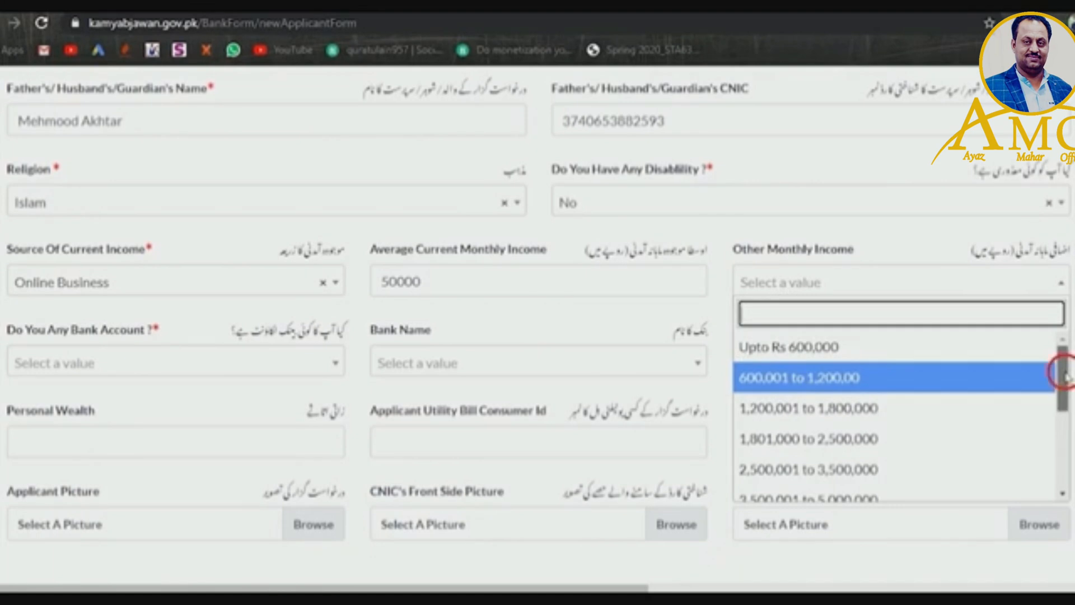
left_click_drag(1066, 379, 1046, 354)
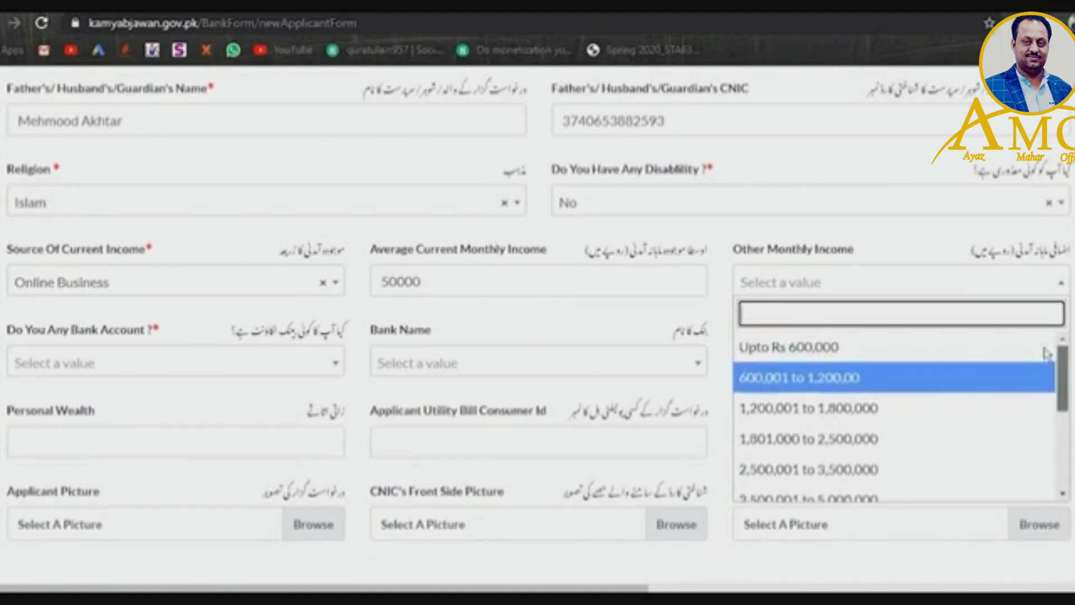
left_click(1012, 350)
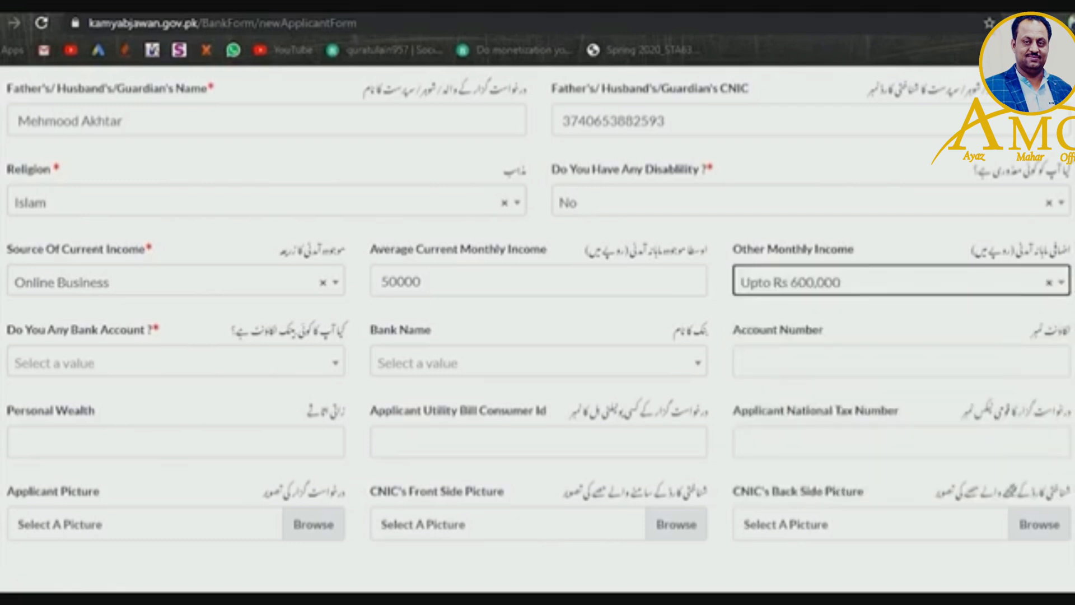
- Answer Yes to the Bank Account question
scroll(538, 302, "down", 3)
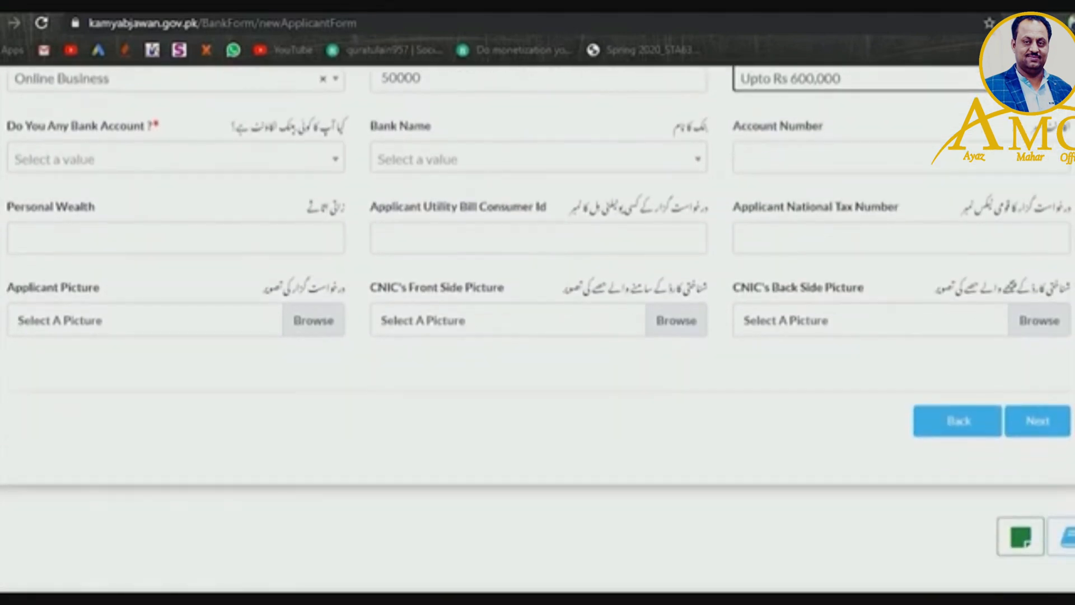
scroll(538, 329, "up", 1)
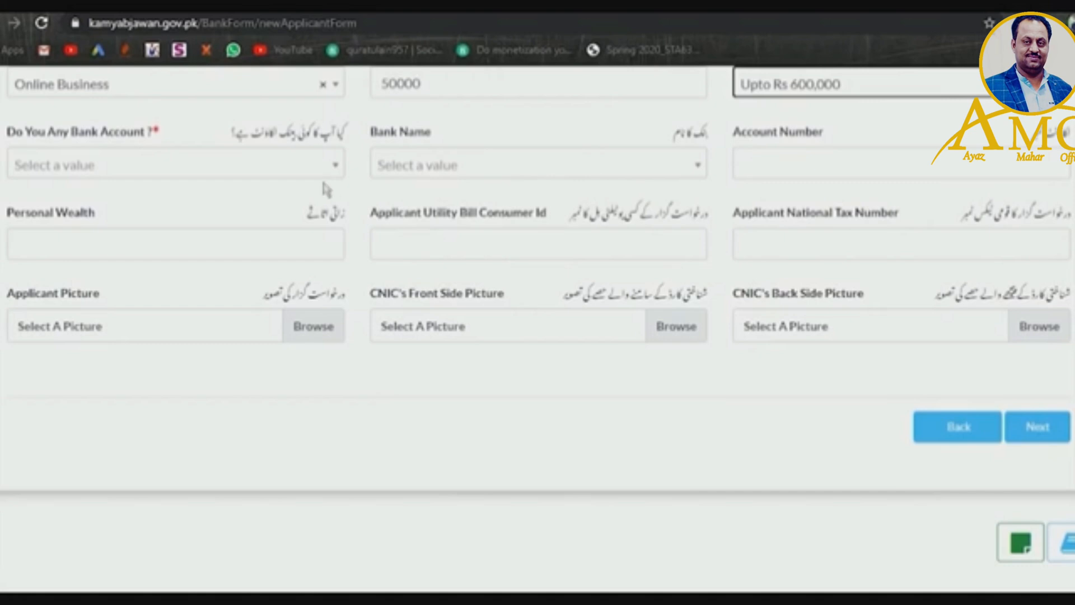
left_click(269, 172)
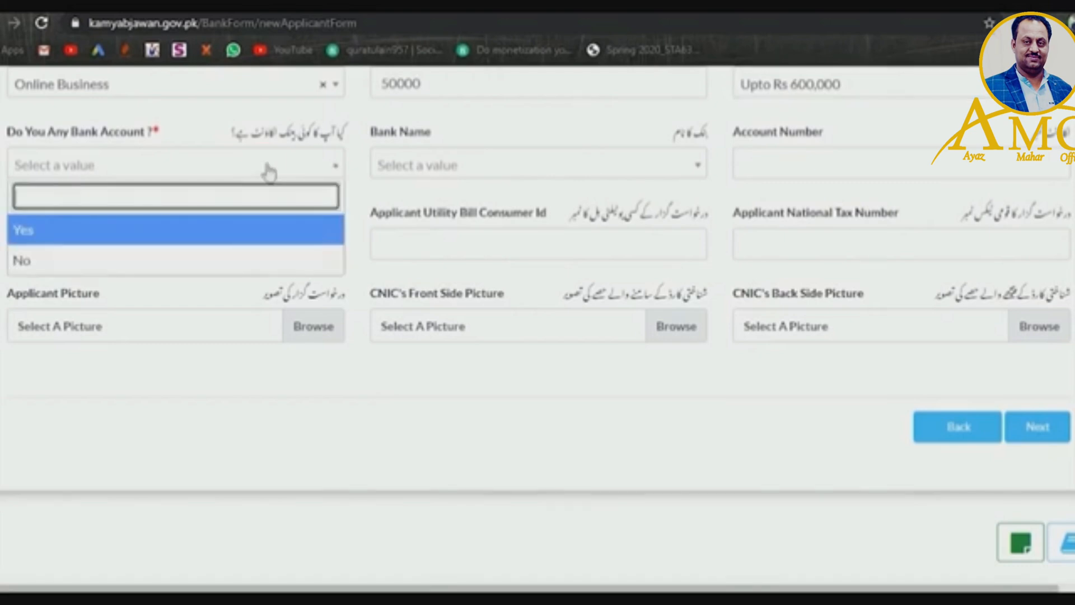
left_click(273, 237)
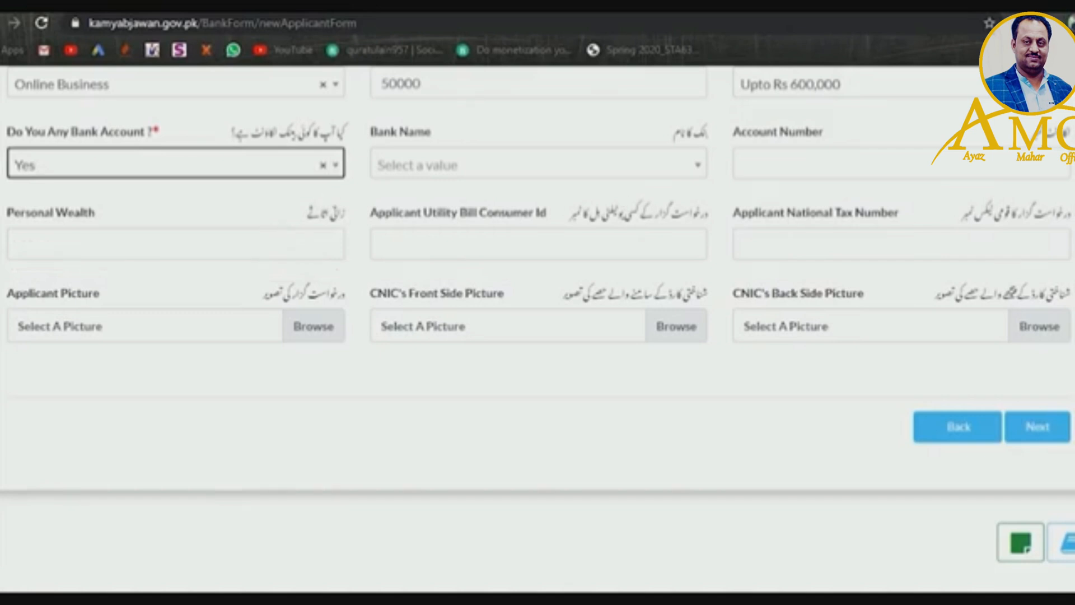
- Select Askari Bank Limited as the bank name, then change it to Meezan Bank Limited
scroll(703, 226, "down", 1)
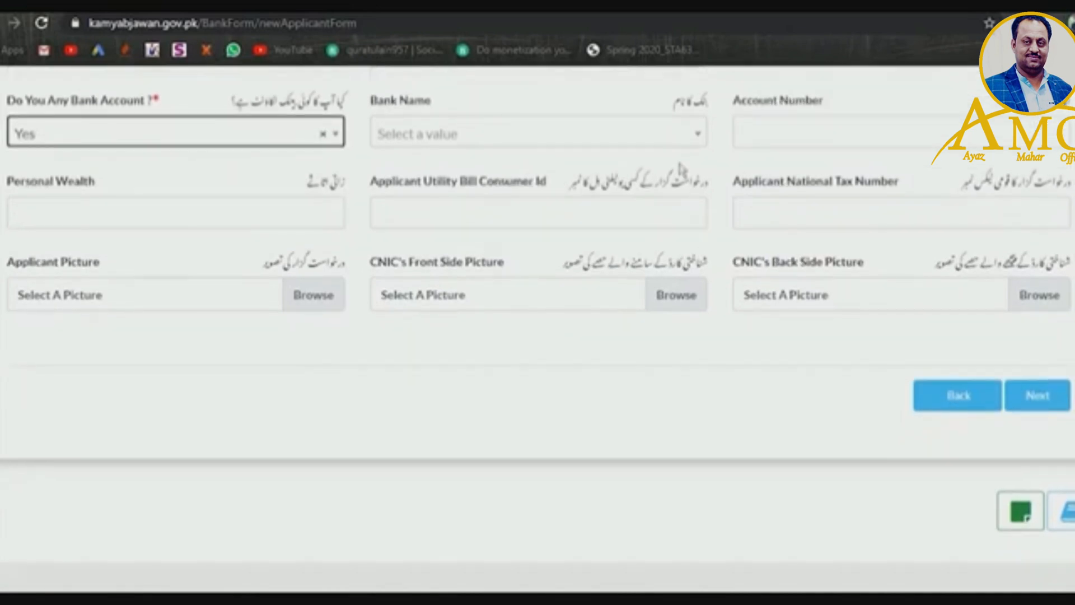
left_click(650, 138)
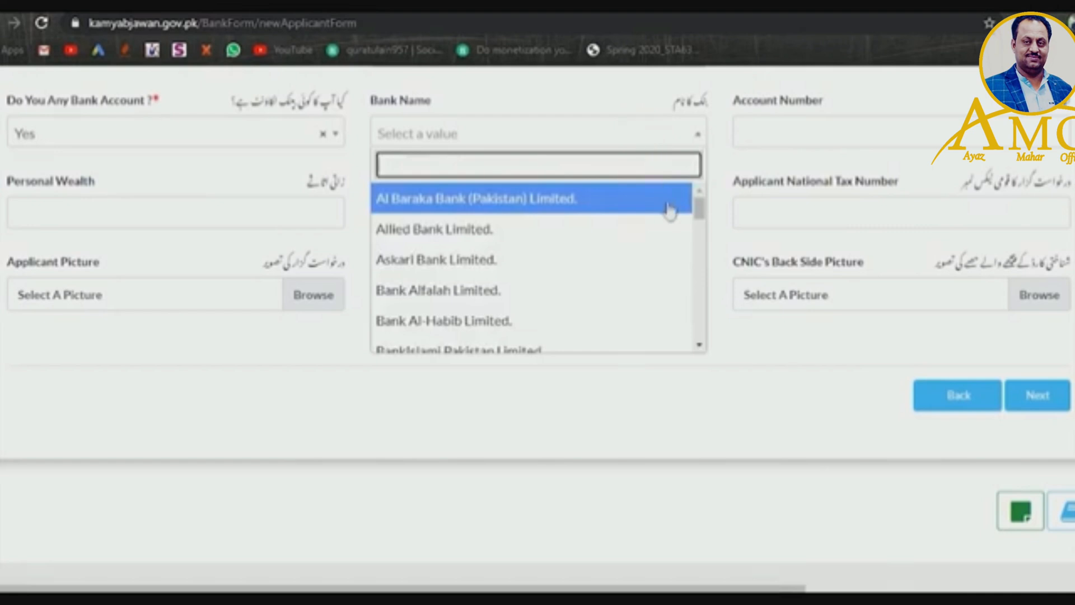
scroll(699, 215, "down", 1)
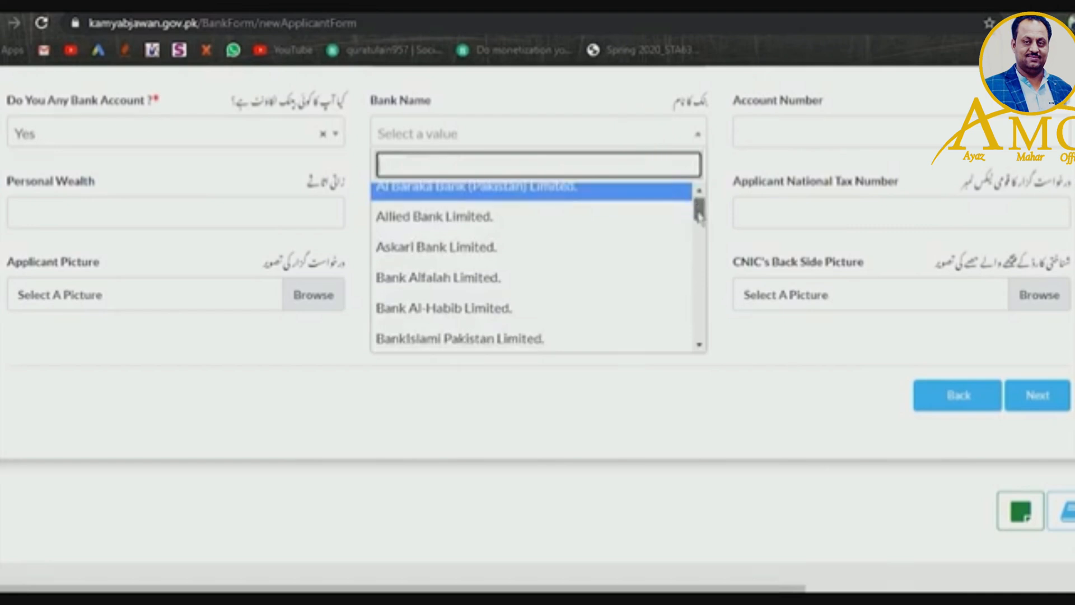
mouse_move(699, 215)
left_mouse_down()
mouse_move(697, 289)
mouse_move(697, 234)
mouse_move(685, 212)
left_mouse_up()
left_click(583, 254)
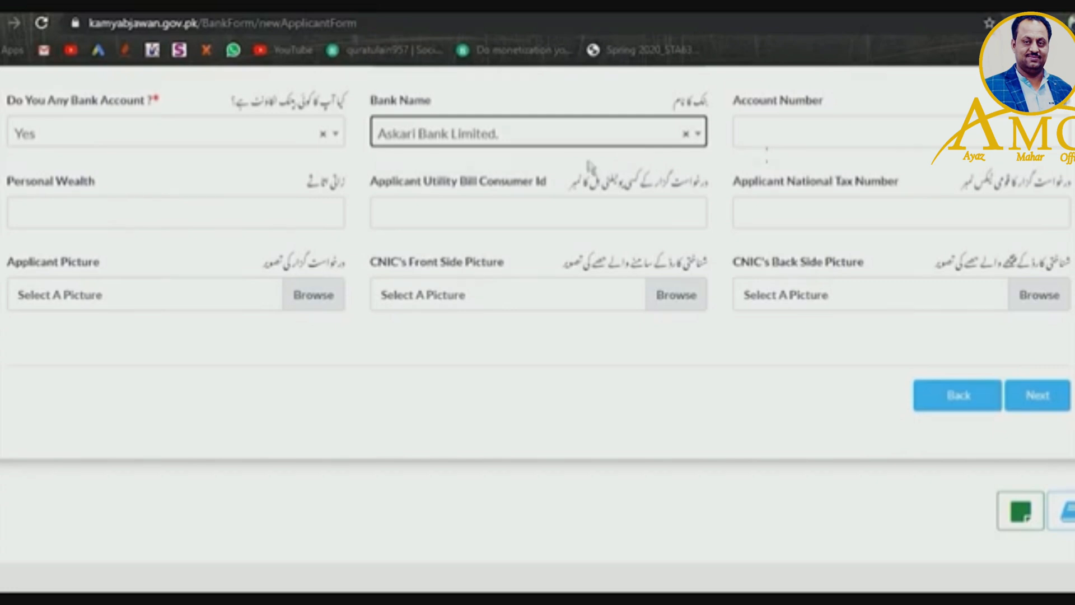
left_click(567, 141)
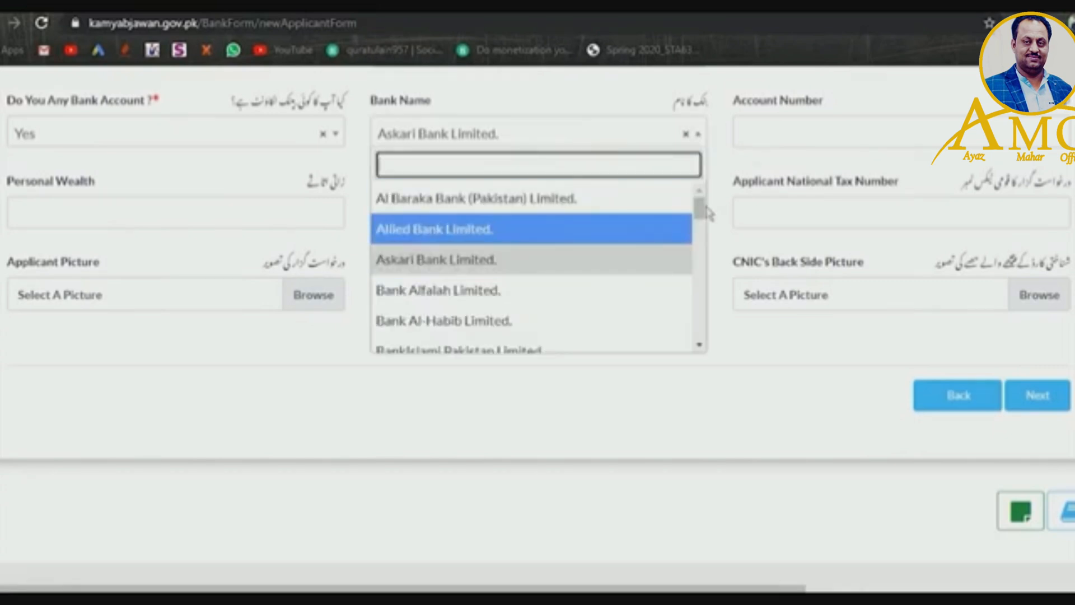
left_click_drag(698, 208, 699, 278)
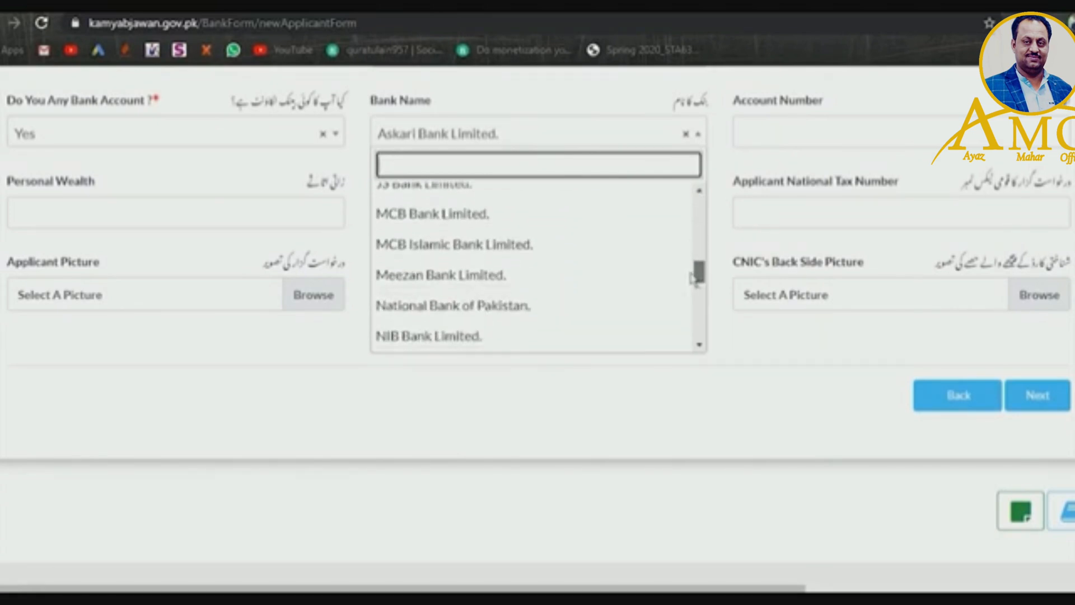
left_click(637, 269)
left_click(800, 141)
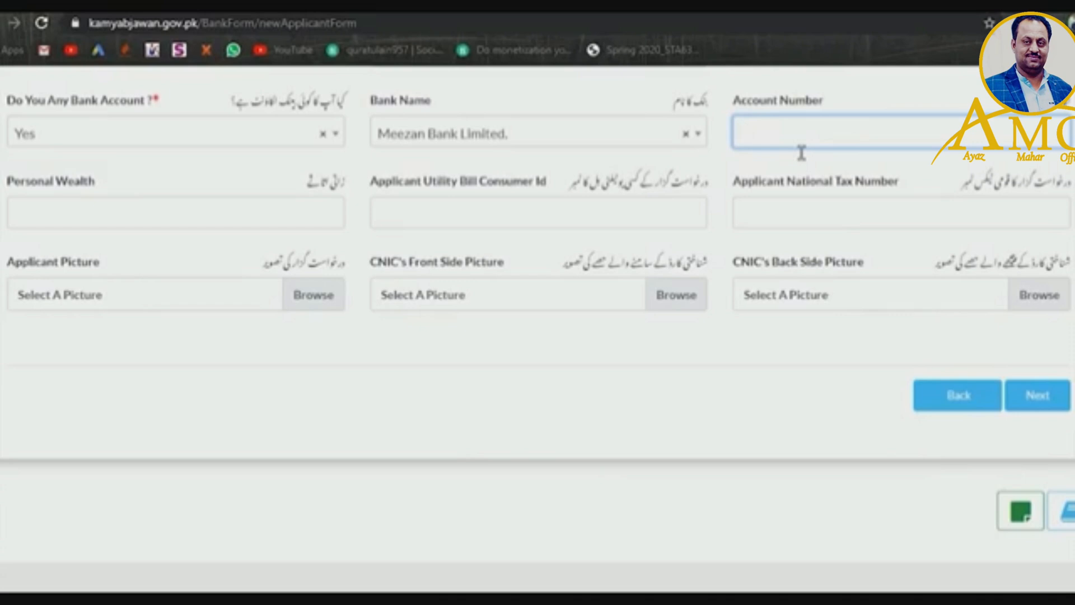
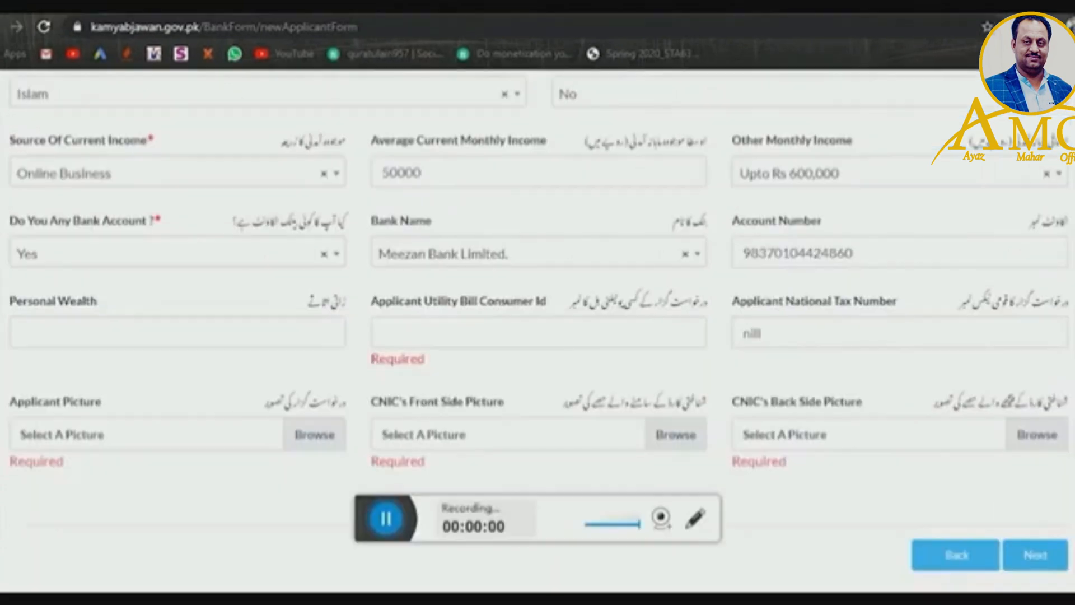
- Type the bank account number and enter 10,00000 as Personal Wealth
key("Tab")
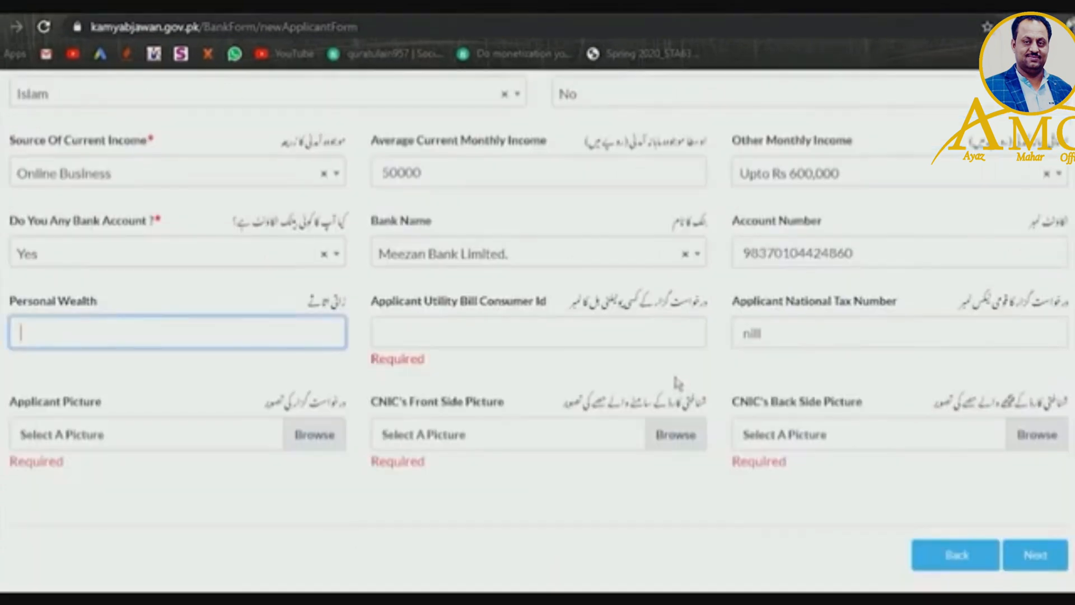
left_click(179, 341)
type("10,00000")
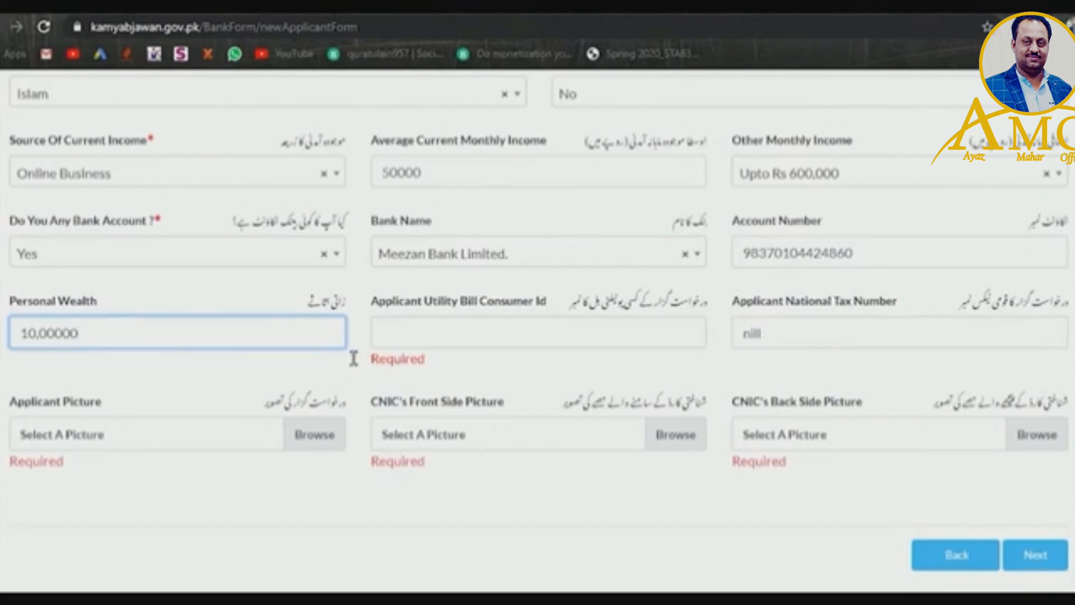
- Paste the utility bill consumer ID and keep the existing nill National Tax Number entry
left_click(419, 347)
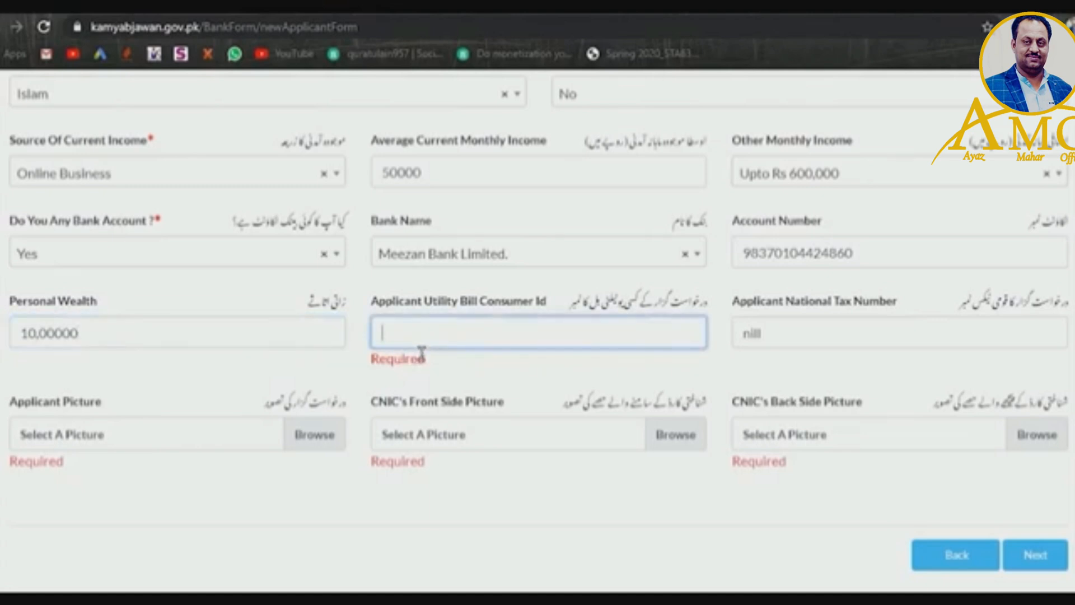
key("ctrl+v")
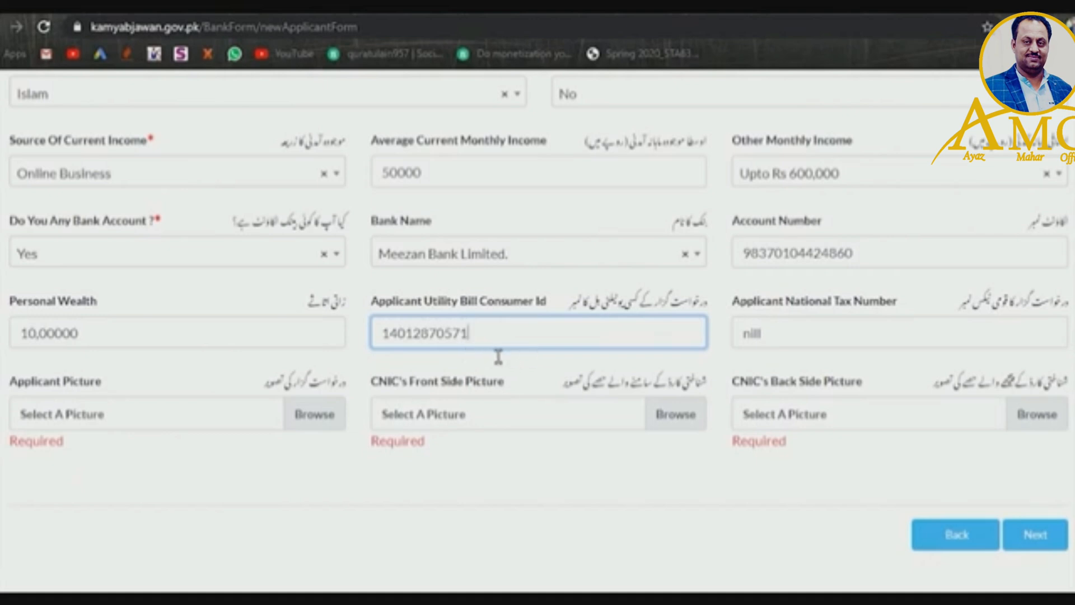
key("Tab")
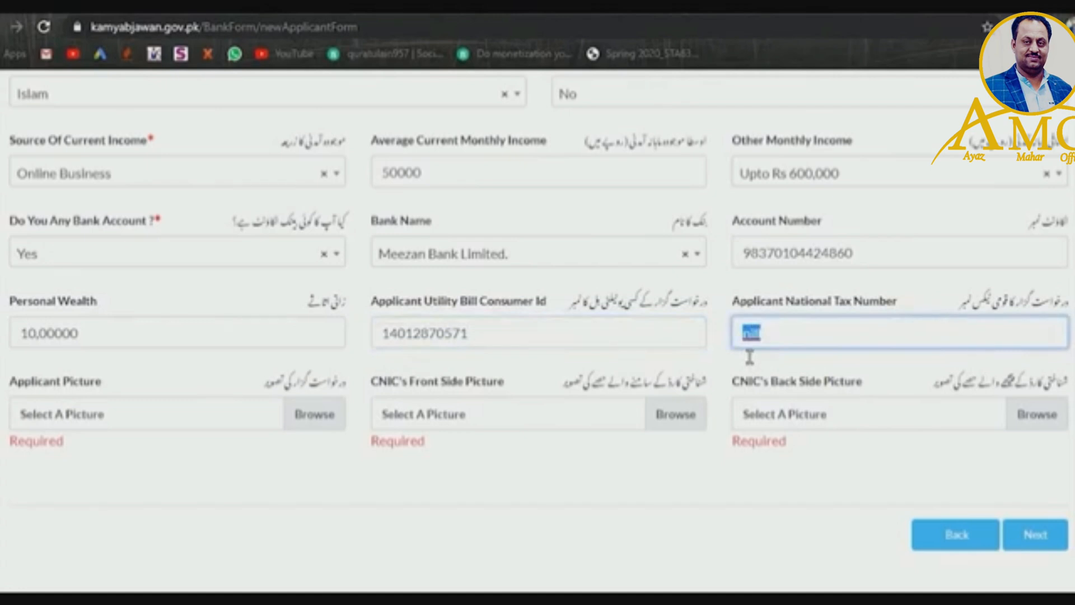
left_click(784, 351)
- Attach DSC_890777.jpg from the Desktop as the applicant picture
left_click(300, 419)
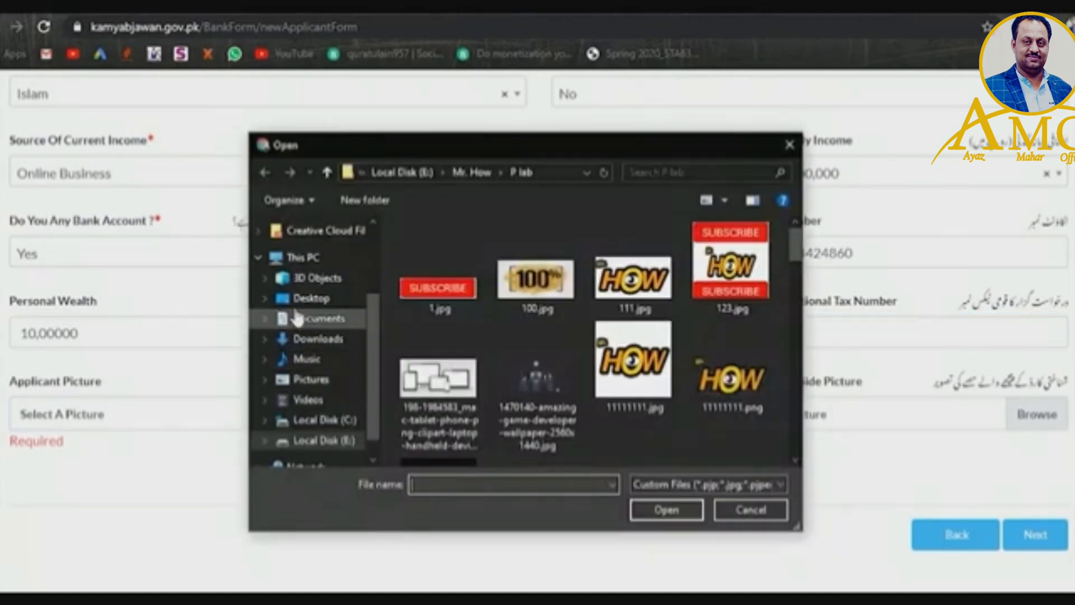
left_click(311, 298)
scroll(535, 417, "down", 2)
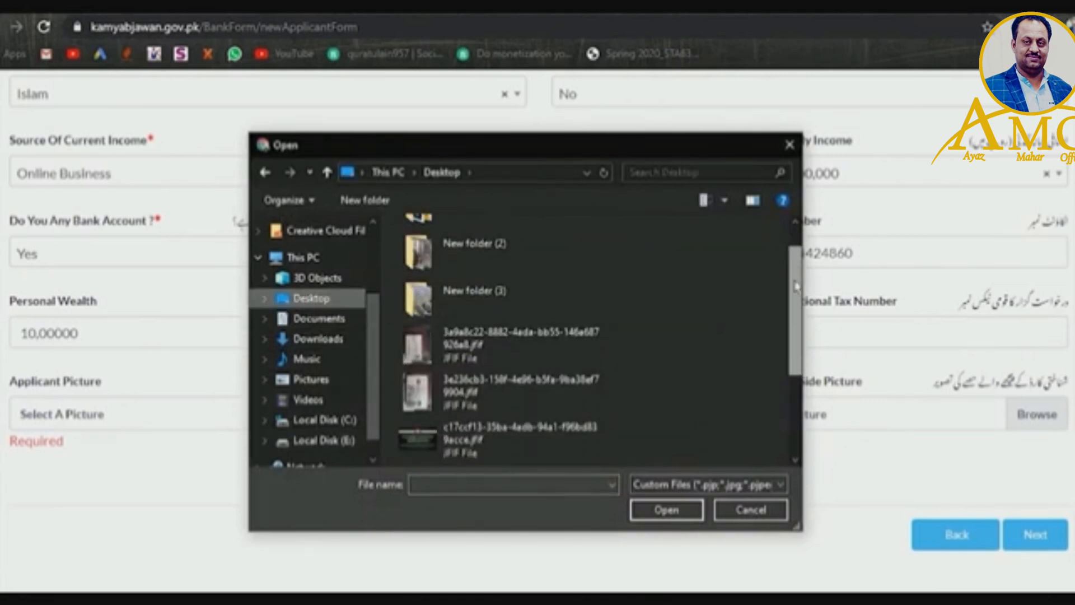
left_click(534, 417)
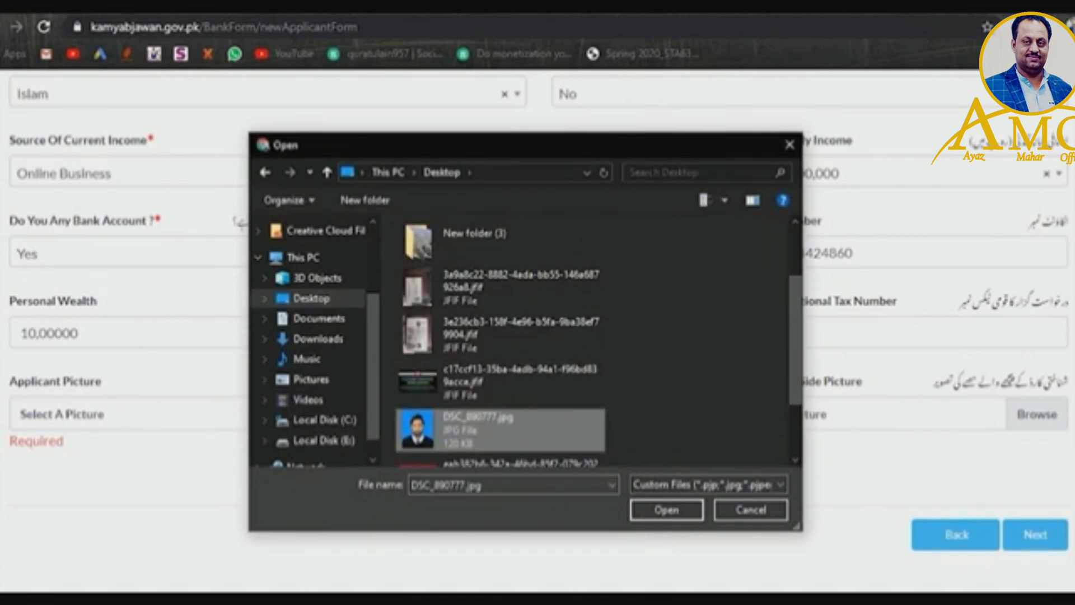
left_click(666, 510)
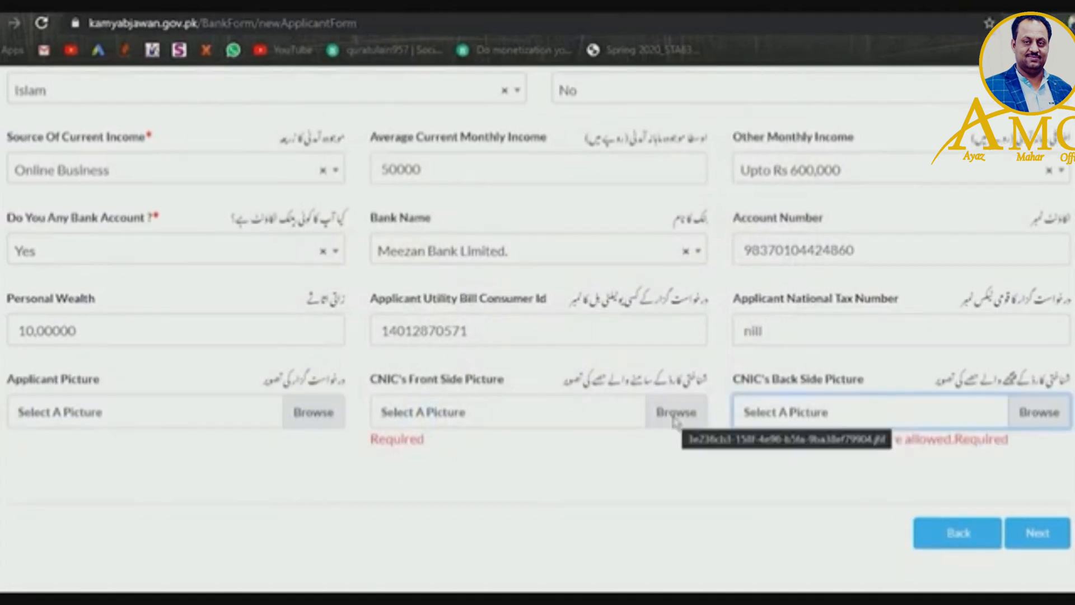
- Attach JPG images for the CNIC front and back sides, then go to the next section
left_click(676, 415)
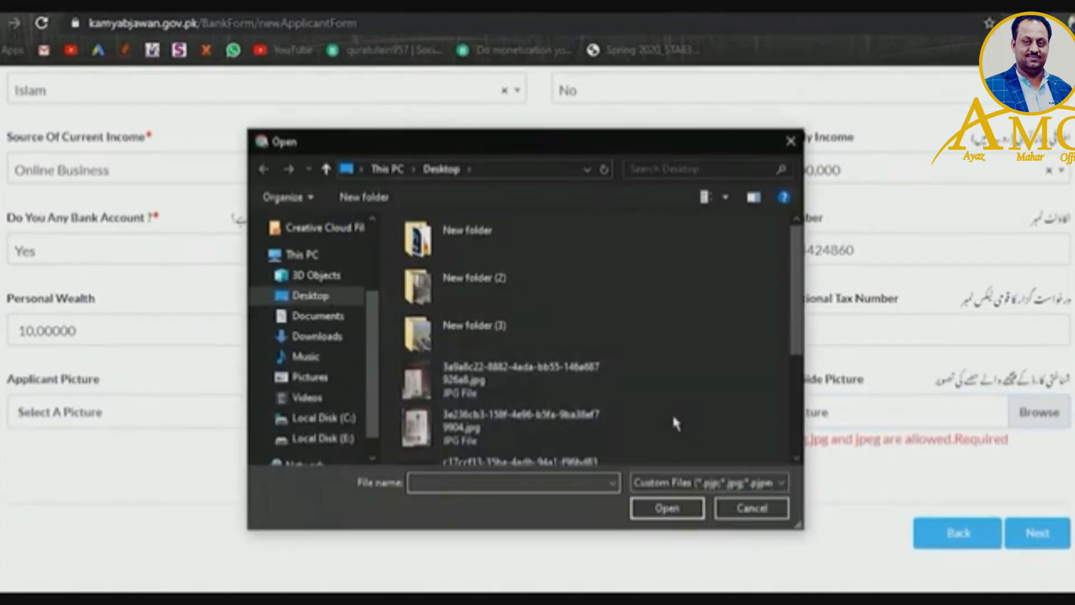
left_click(507, 434)
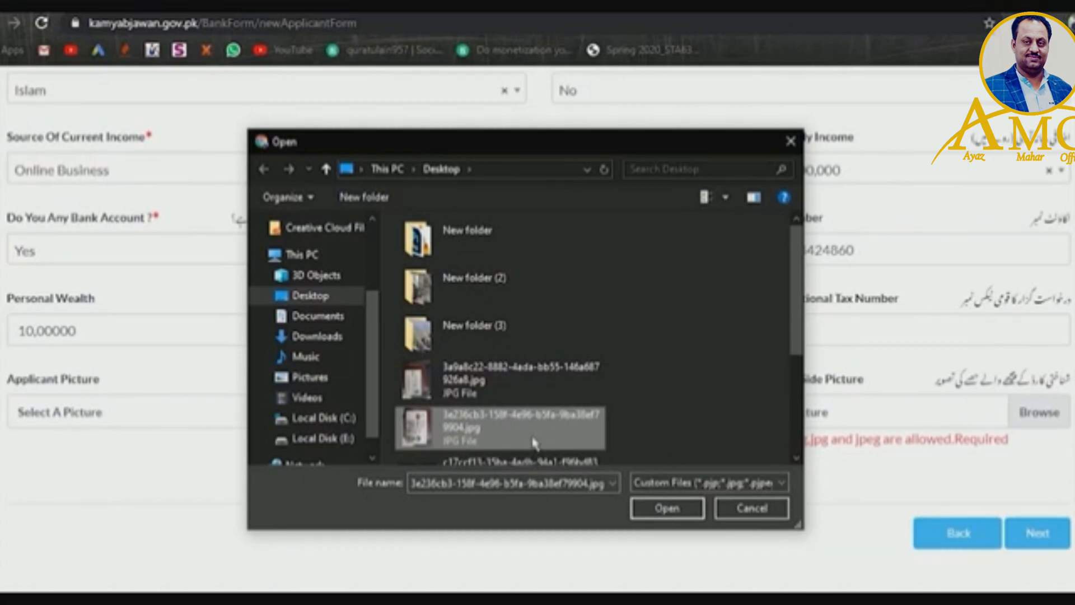
left_click(644, 508)
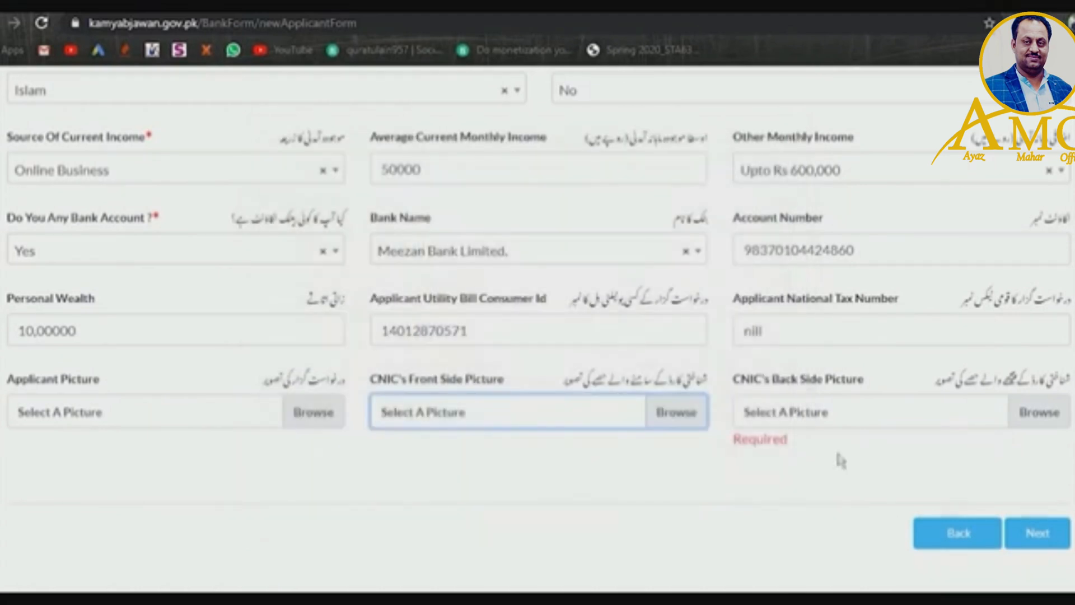
left_click(1039, 416)
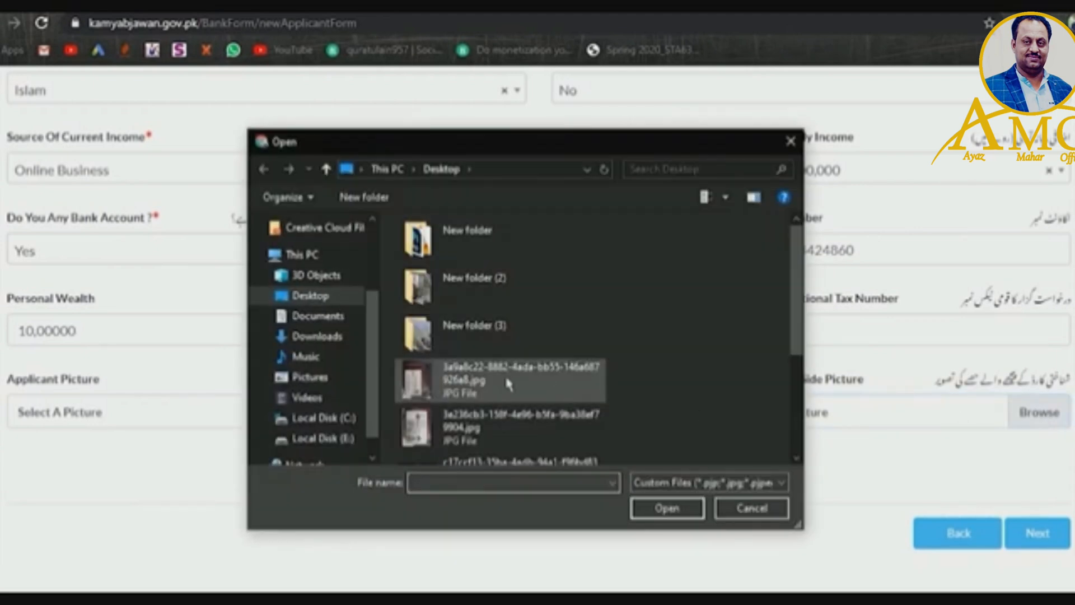
left_click(492, 378)
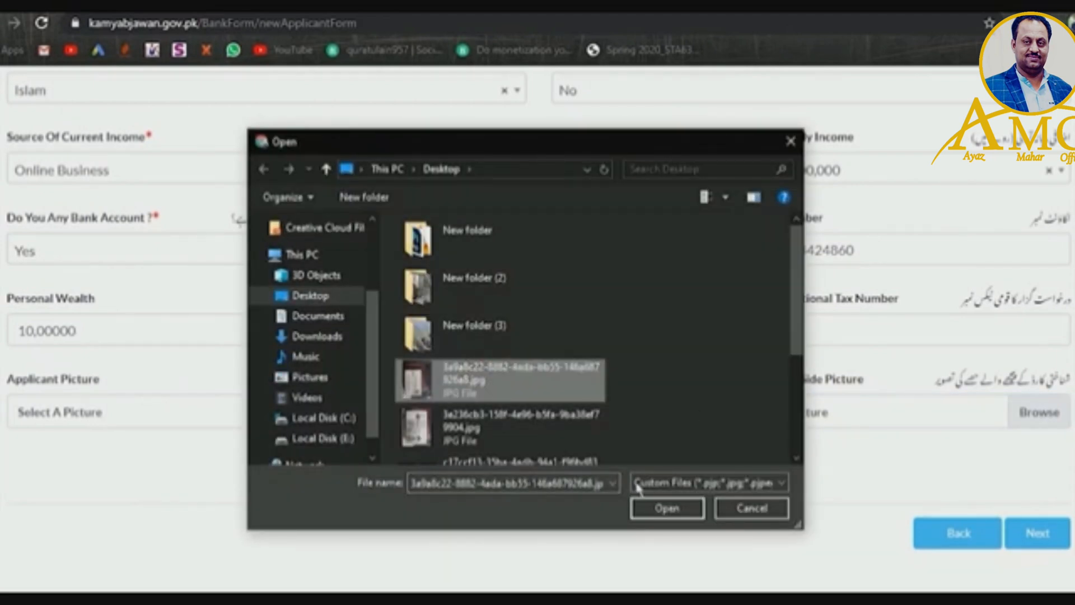
left_click(645, 511)
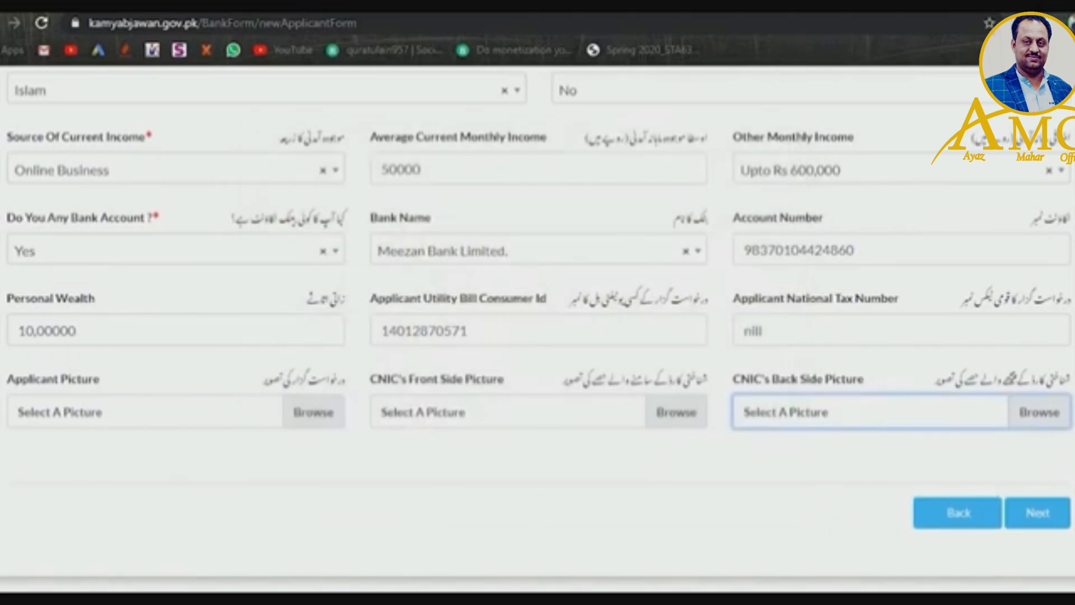
left_click(1033, 515)
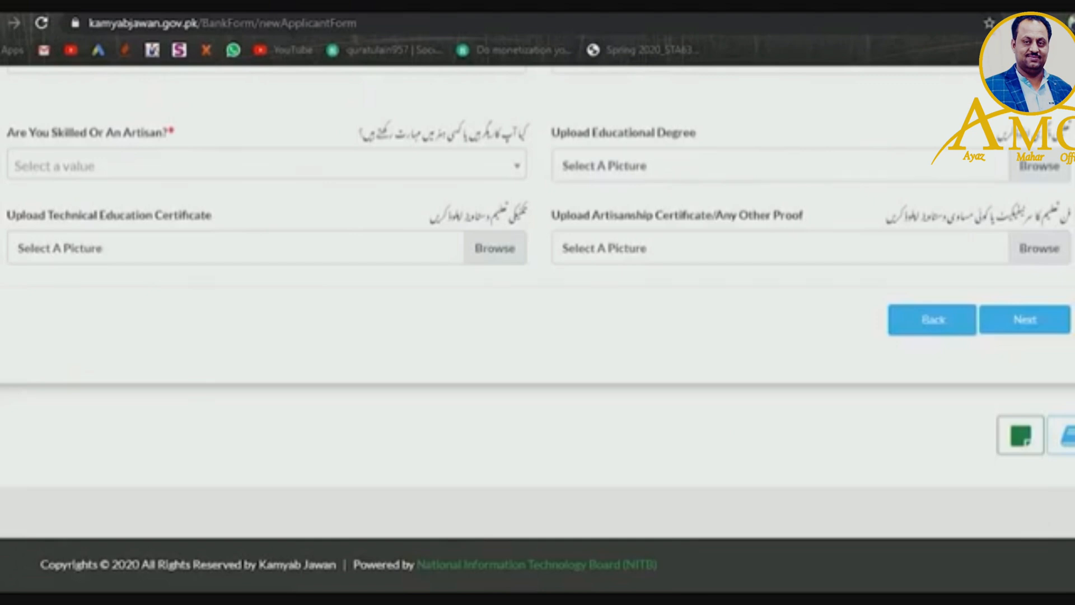
- Set Education to Masters Degree
scroll(538, 329, "up", 3)
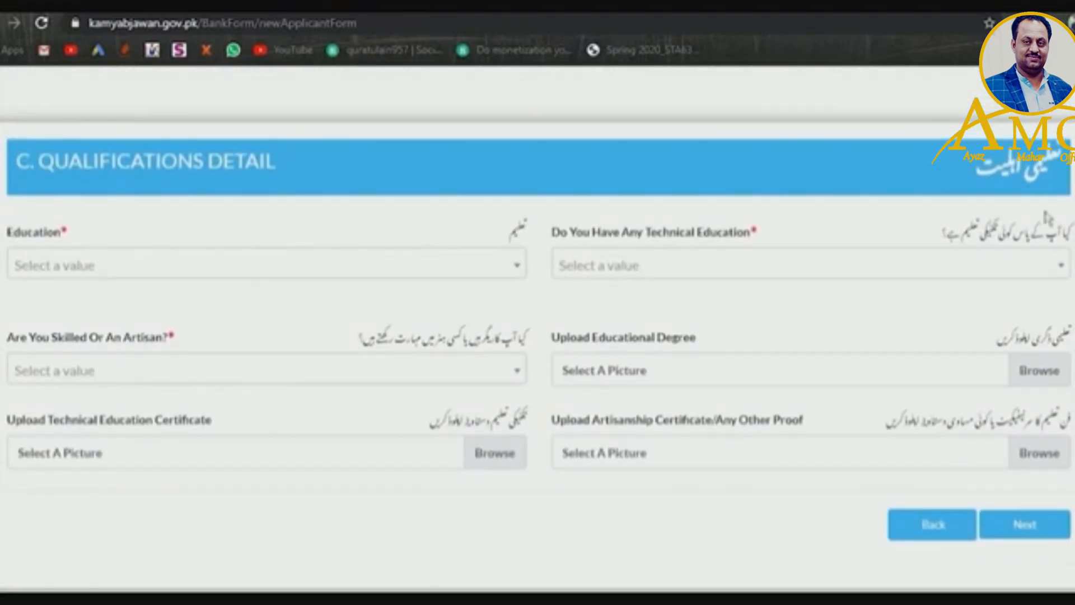
left_click(487, 270)
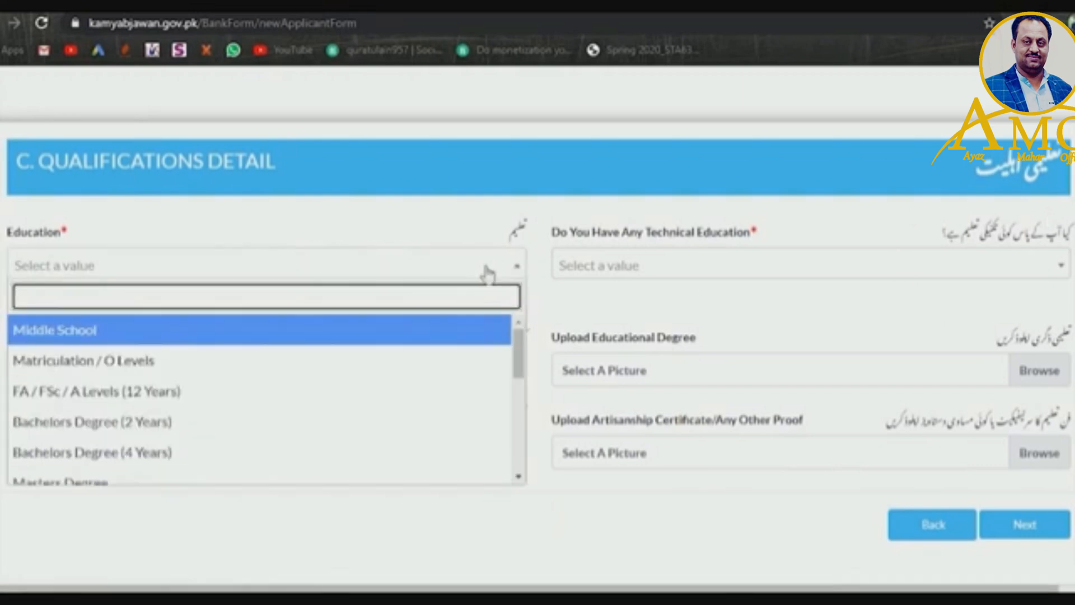
left_click_drag(519, 352, 520, 366)
left_click(342, 417)
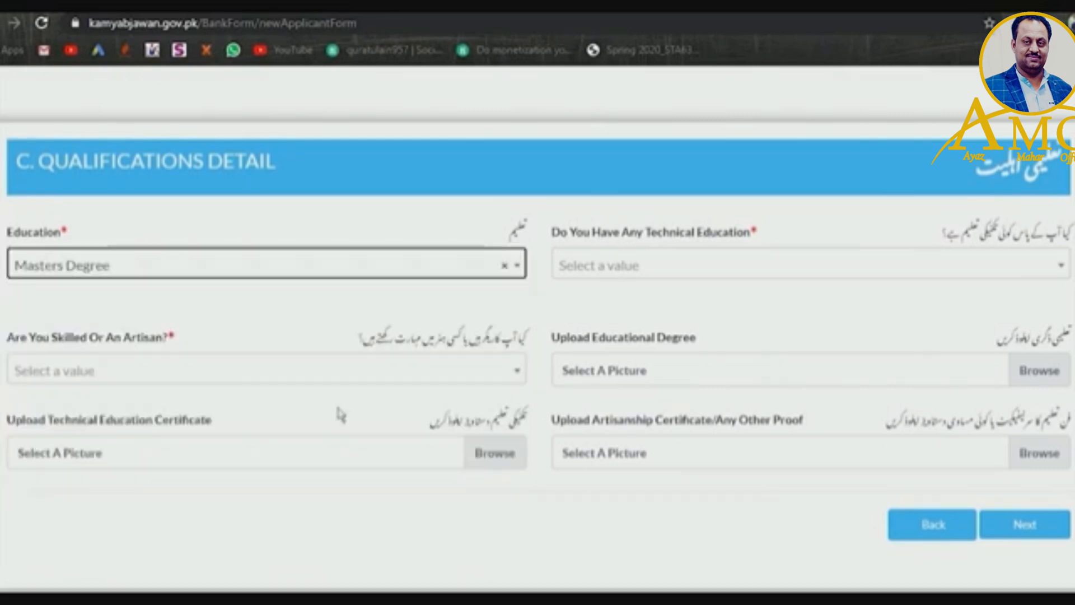
- Set Technical Education to Other
left_click(681, 275)
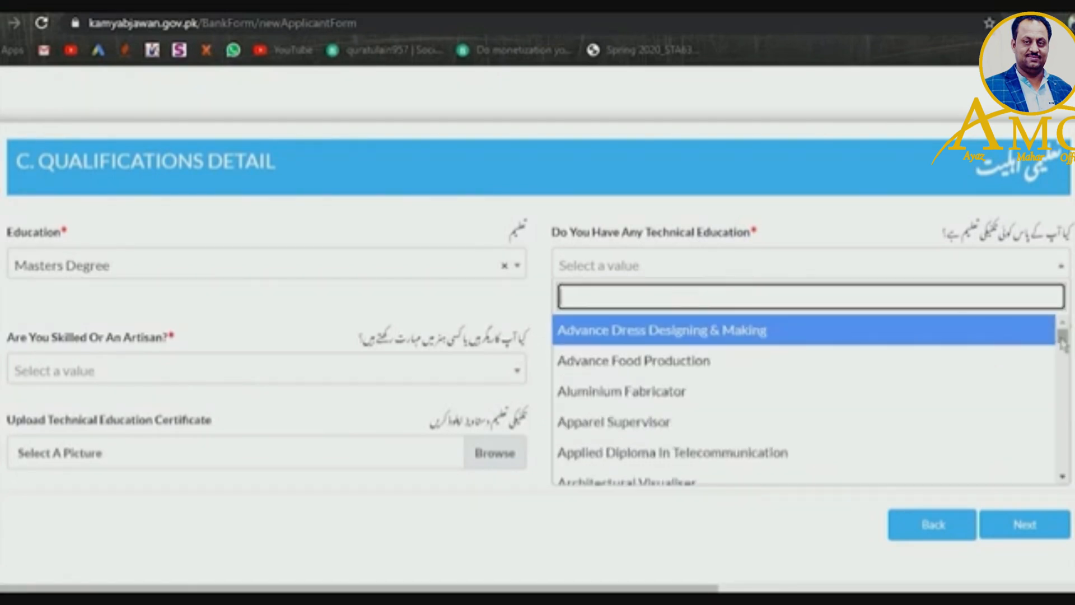
scroll(1062, 342, "down", 1)
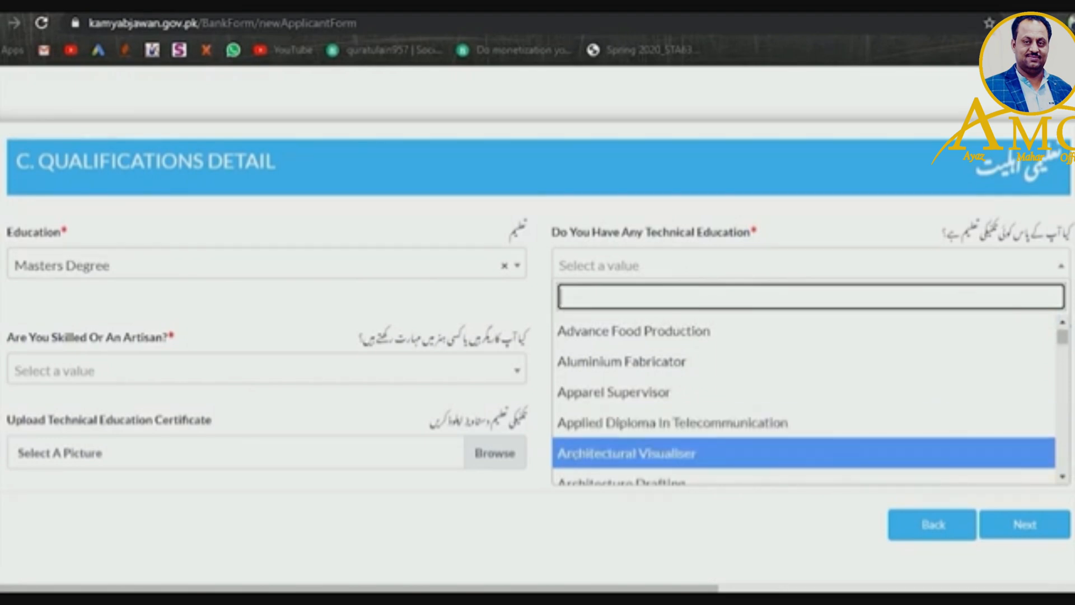
scroll(1062, 481, "down", 5)
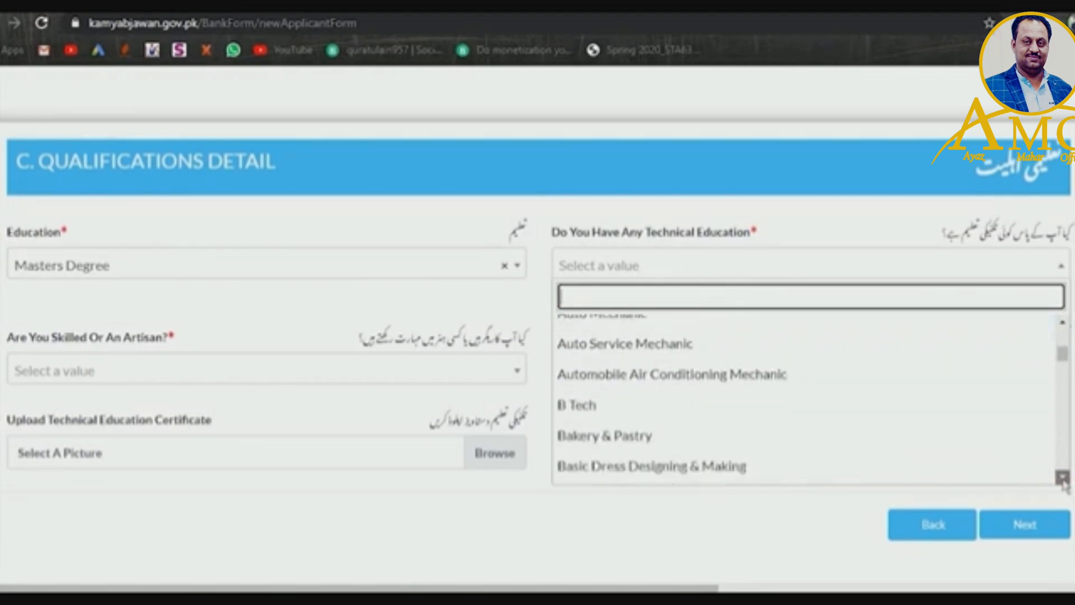
left_click(1062, 477)
left_click(1062, 477)
left_click(1062, 477)
left_click(1062, 477)
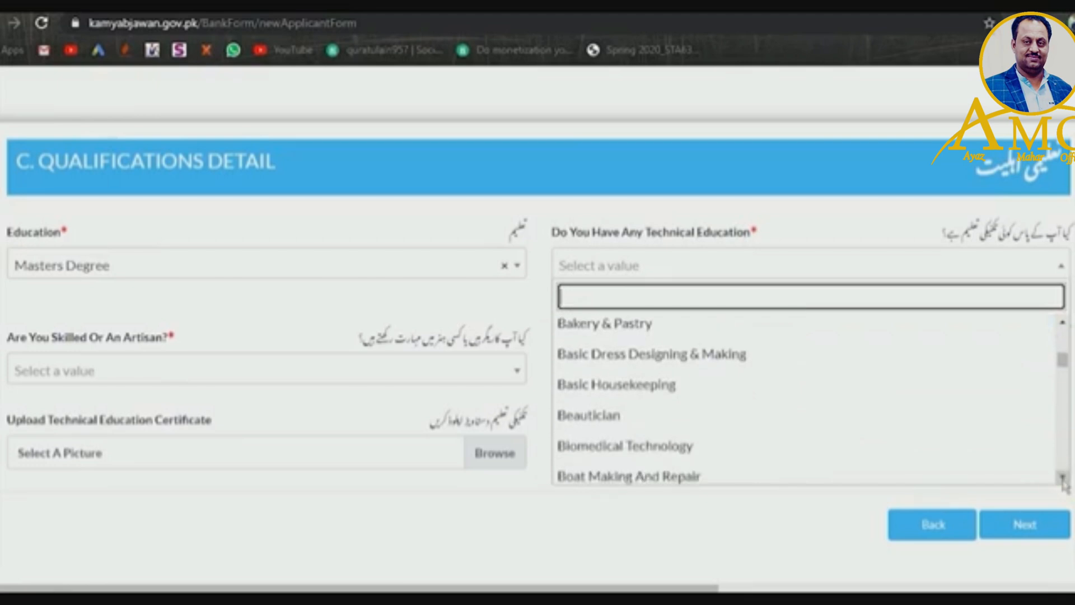
left_click(1062, 477)
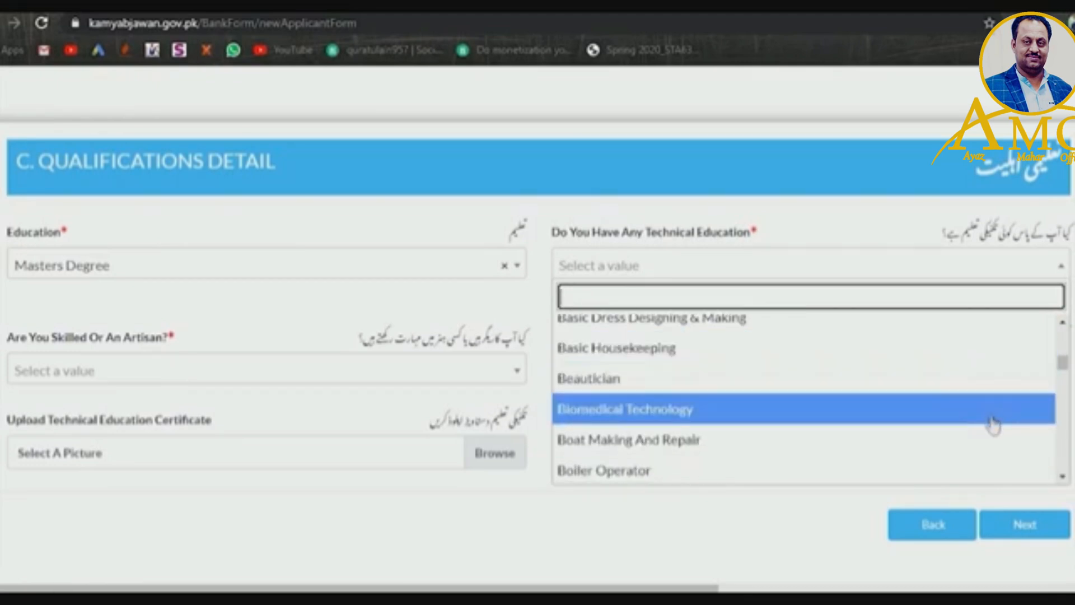
left_click(1062, 477)
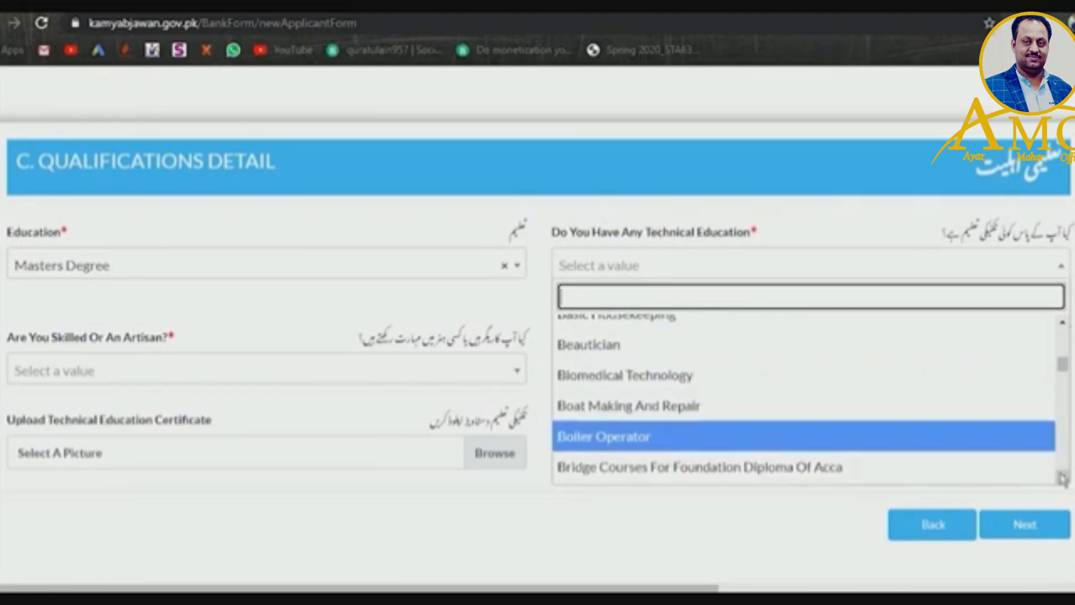
left_click(1062, 477)
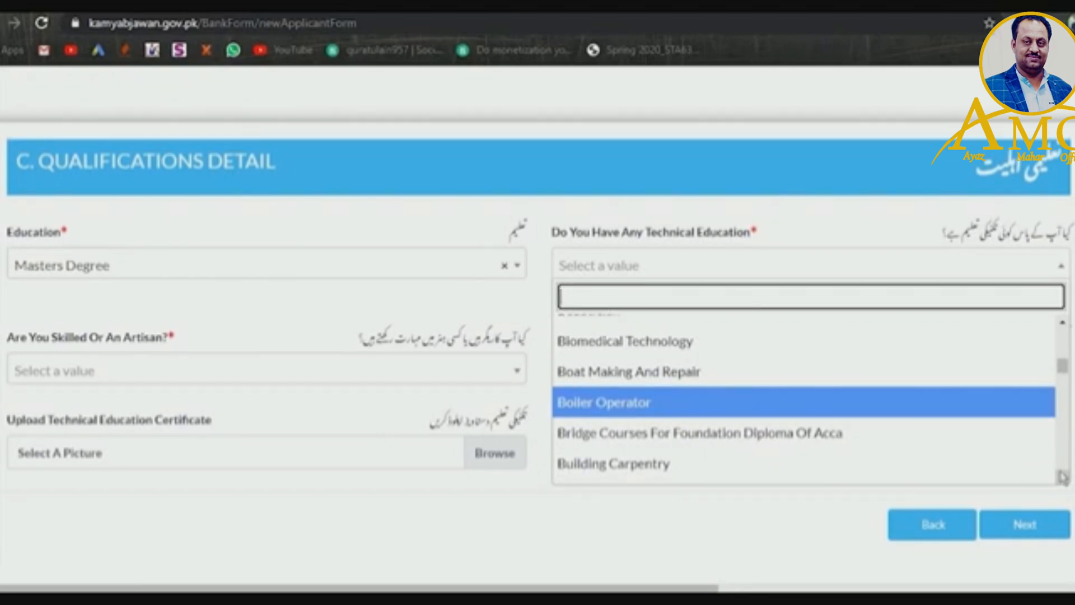
left_click(1062, 478)
left_click(1062, 477)
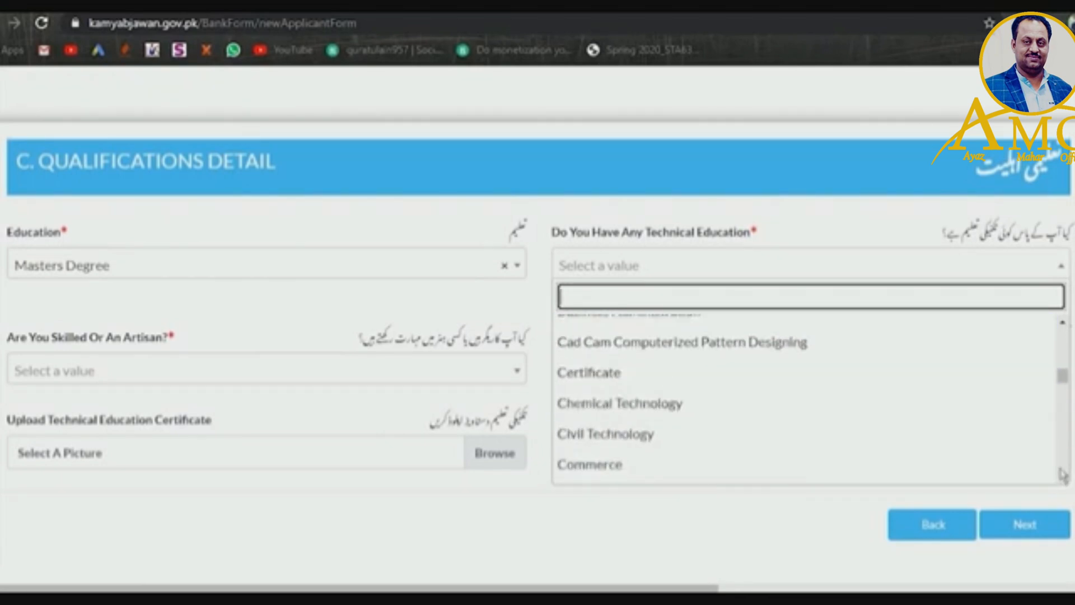
left_click_drag(1061, 376, 1073, 471)
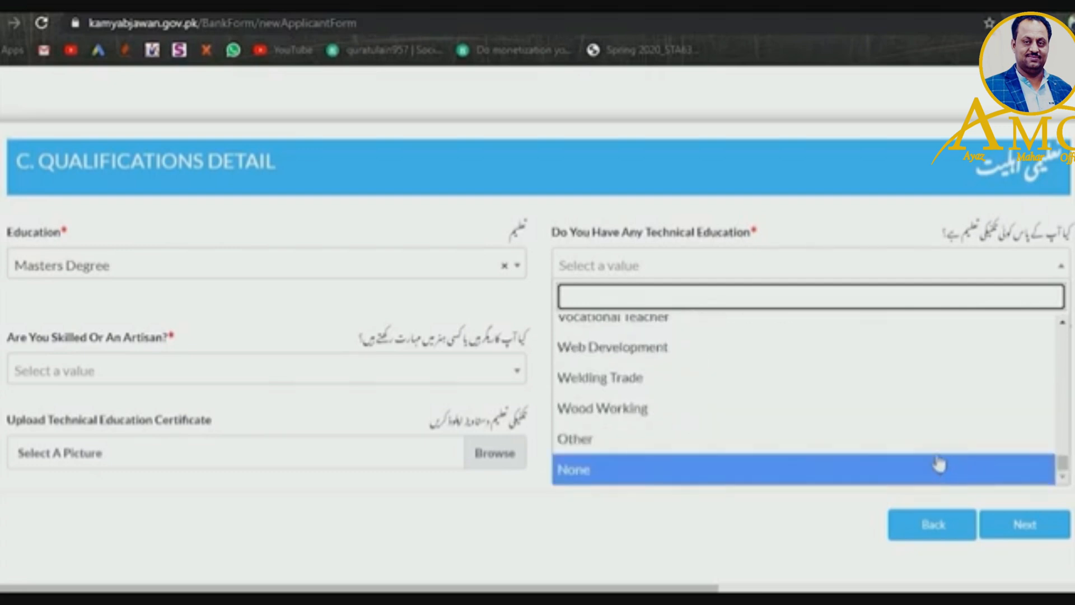
left_click(935, 447)
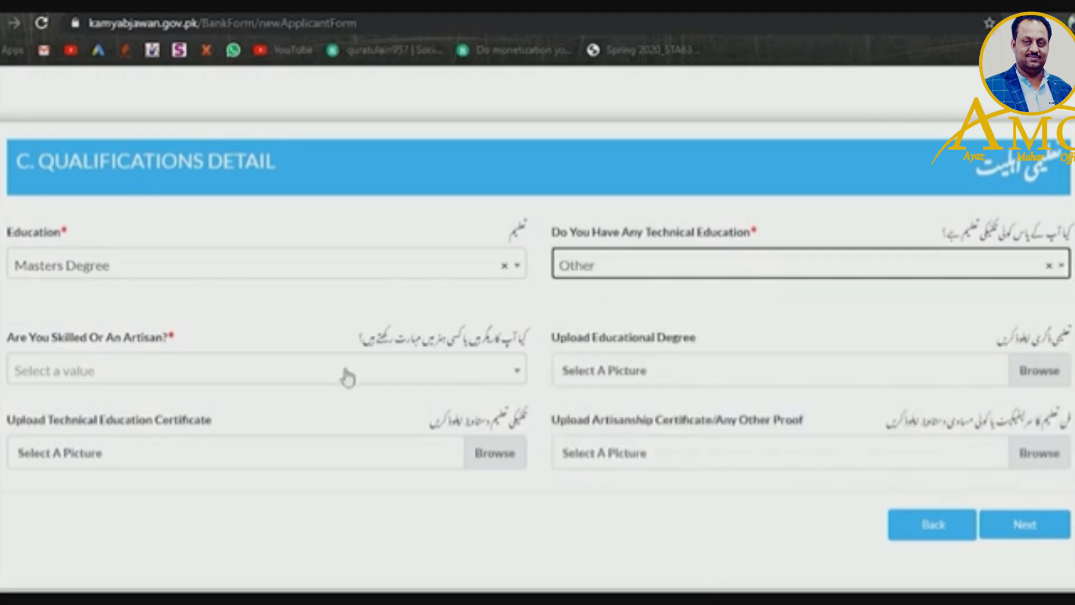
- Choose Computer Skills for 'Are You Skilled Or An Artisan?'
left_click(378, 383)
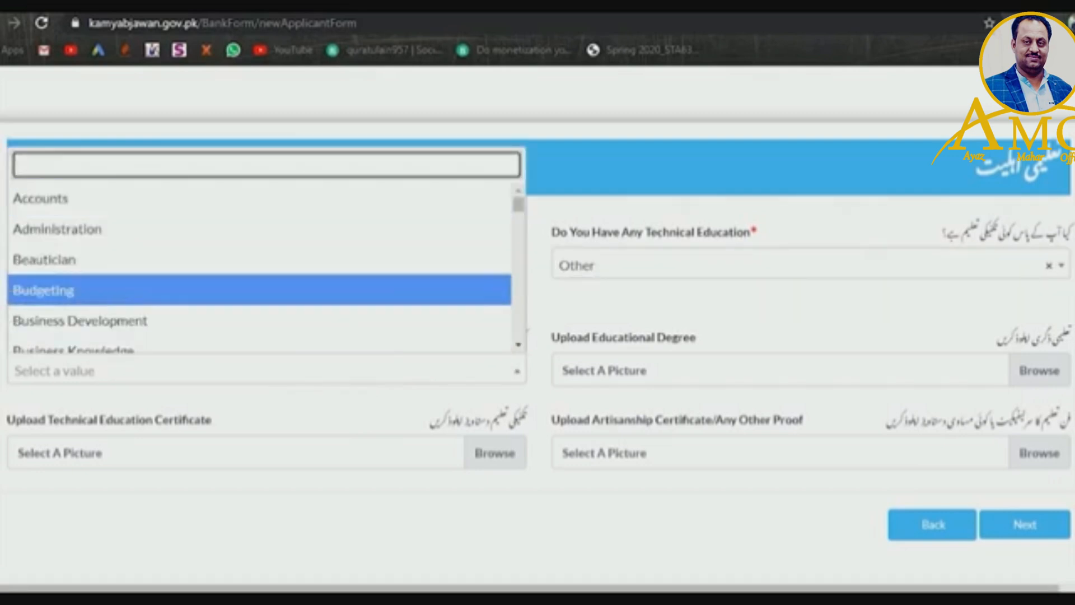
left_click_drag(521, 203, 523, 202)
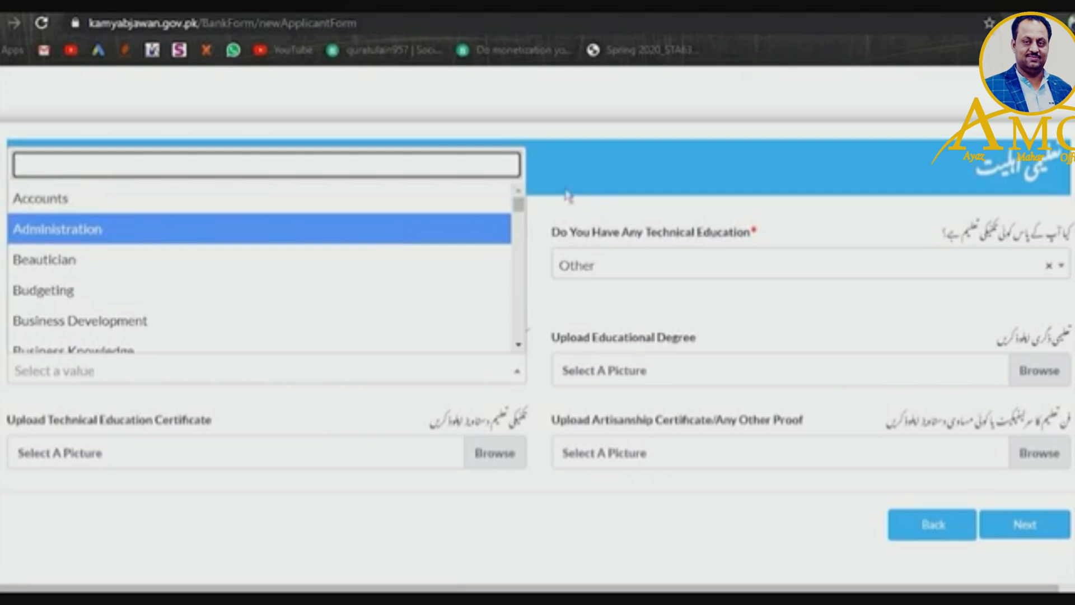
left_click_drag(519, 208, 524, 229)
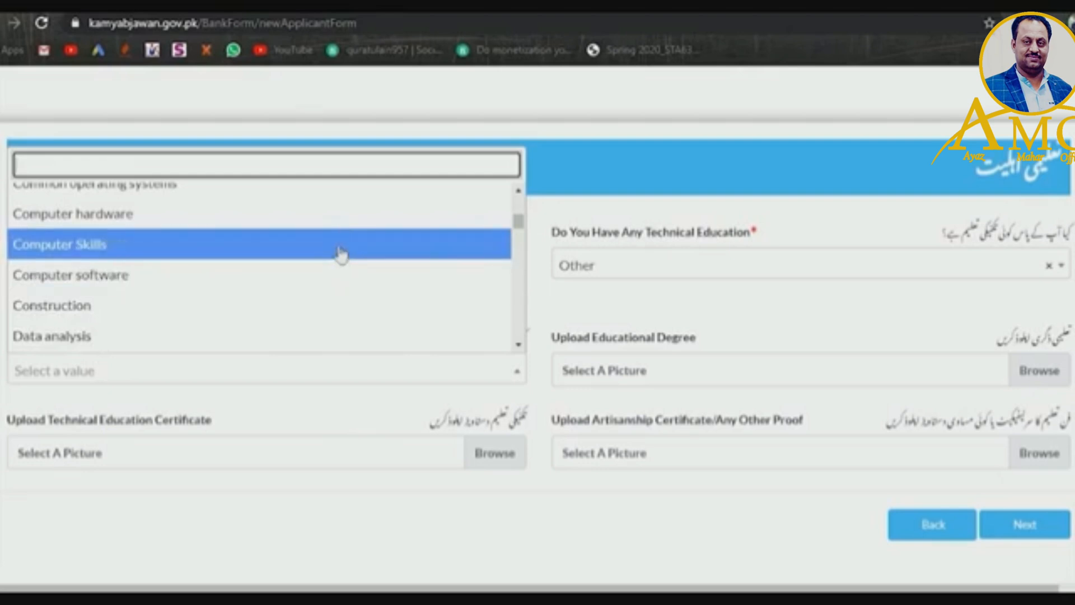
left_click(343, 252)
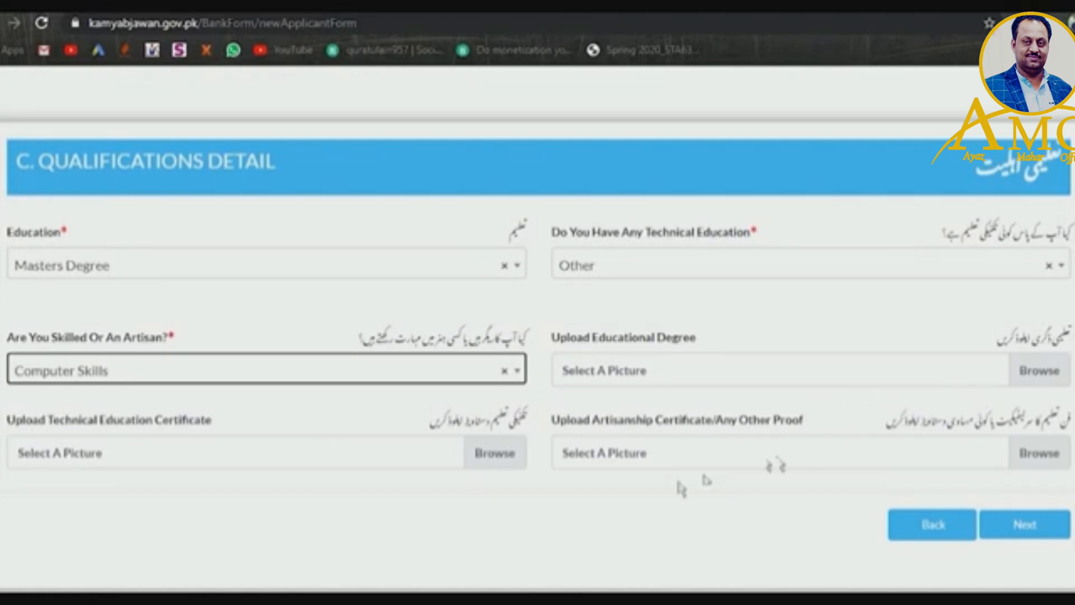
- Attach the experience letter copy image from E:\Documents\Bank Documents as the educational degree
left_click(1036, 376)
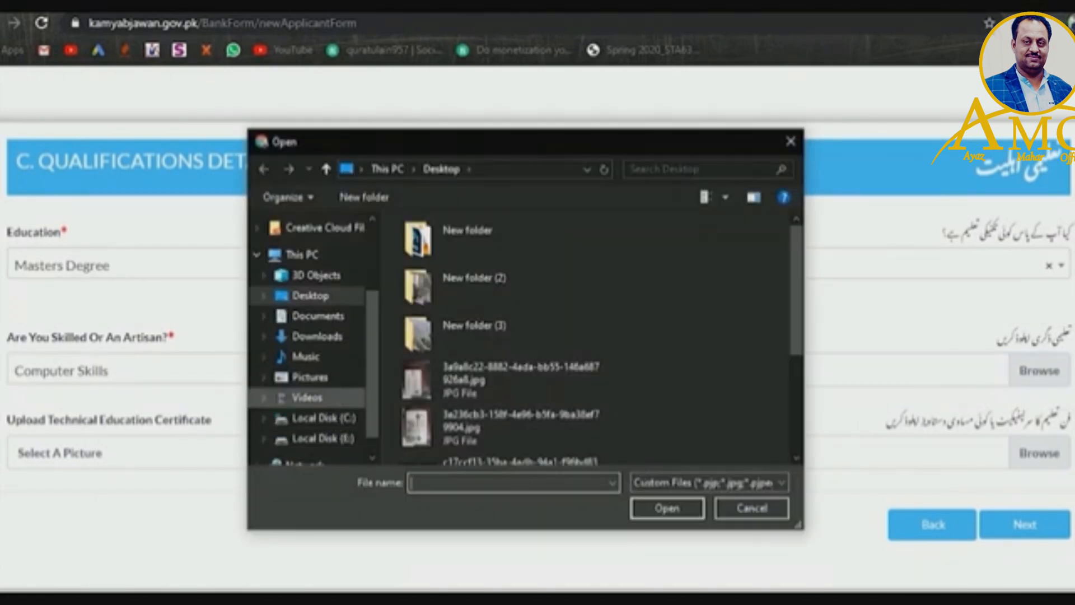
left_click(316, 438)
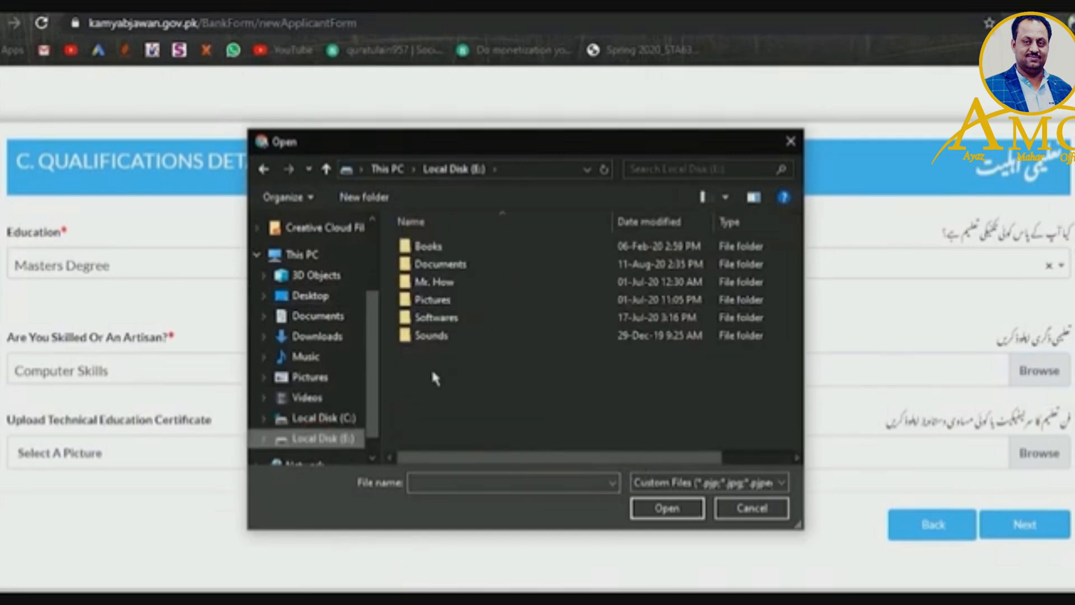
double_click(422, 258)
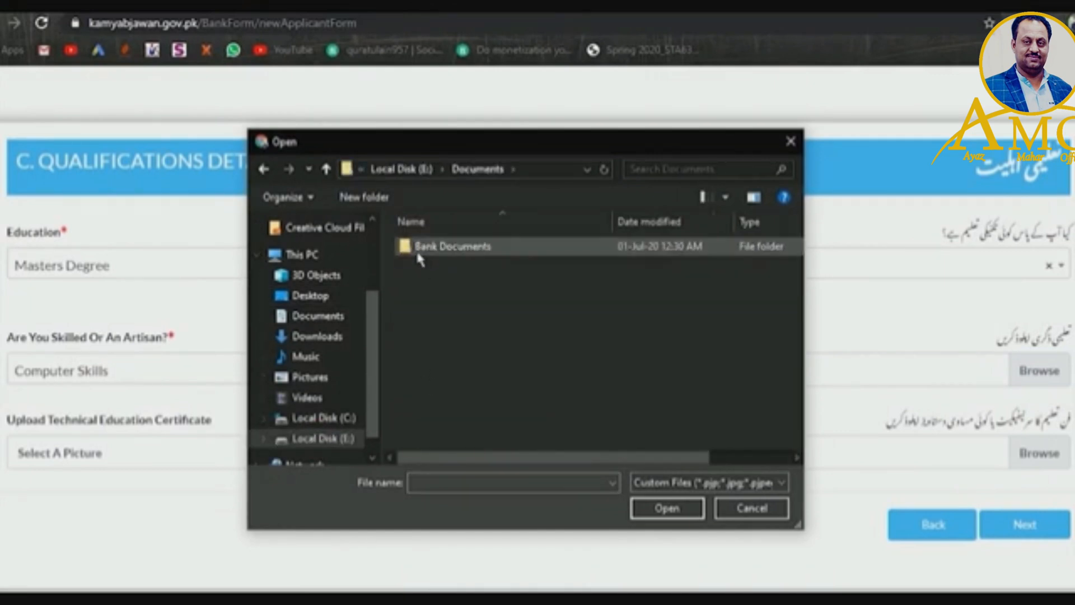
double_click(421, 253)
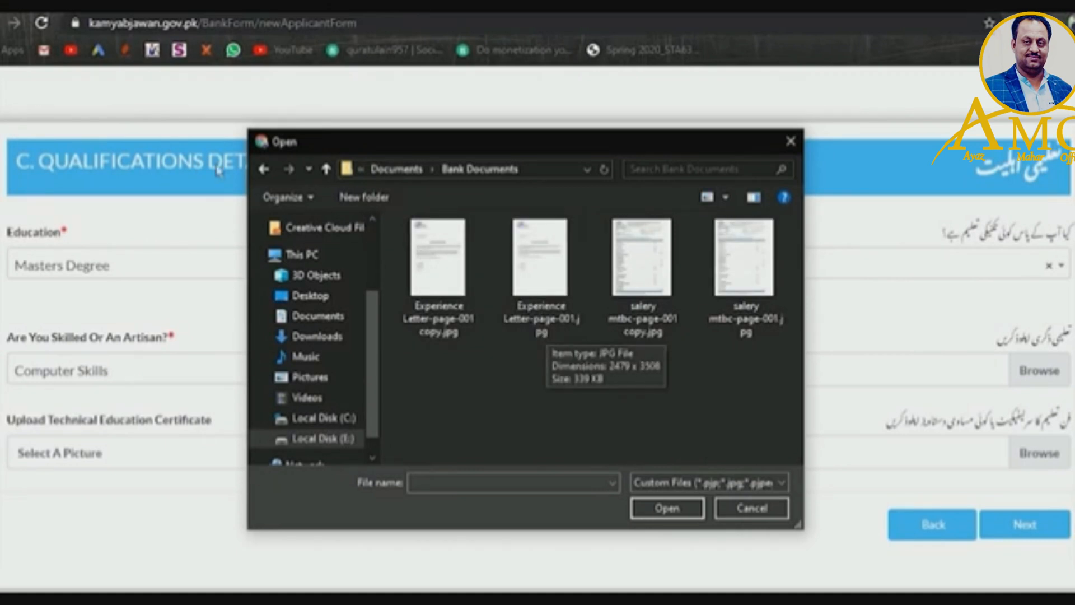
left_click(431, 290)
left_click(649, 519)
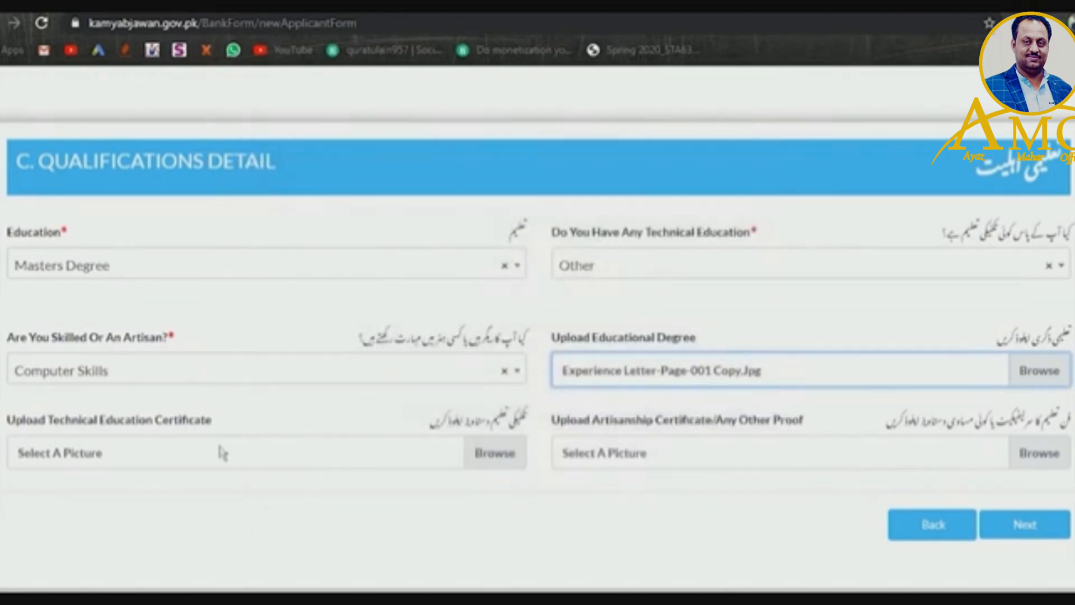
- Attach Experience Letter-page-001.jpg as technical certificate and salery mtbc-page-001 copy.jpg as artisanship proof, then continue
left_click(496, 458)
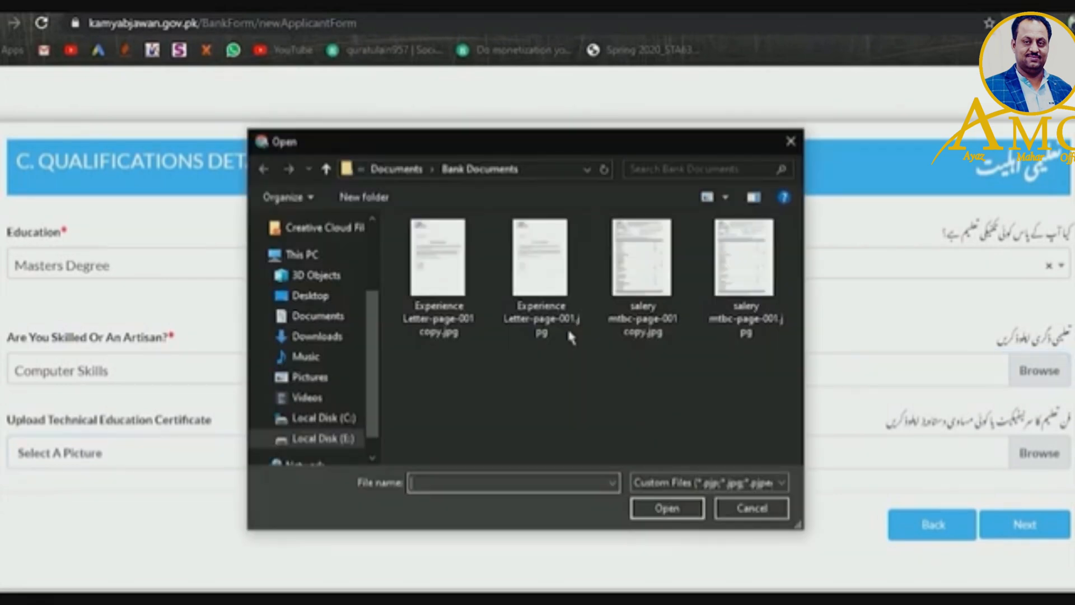
left_click(569, 335)
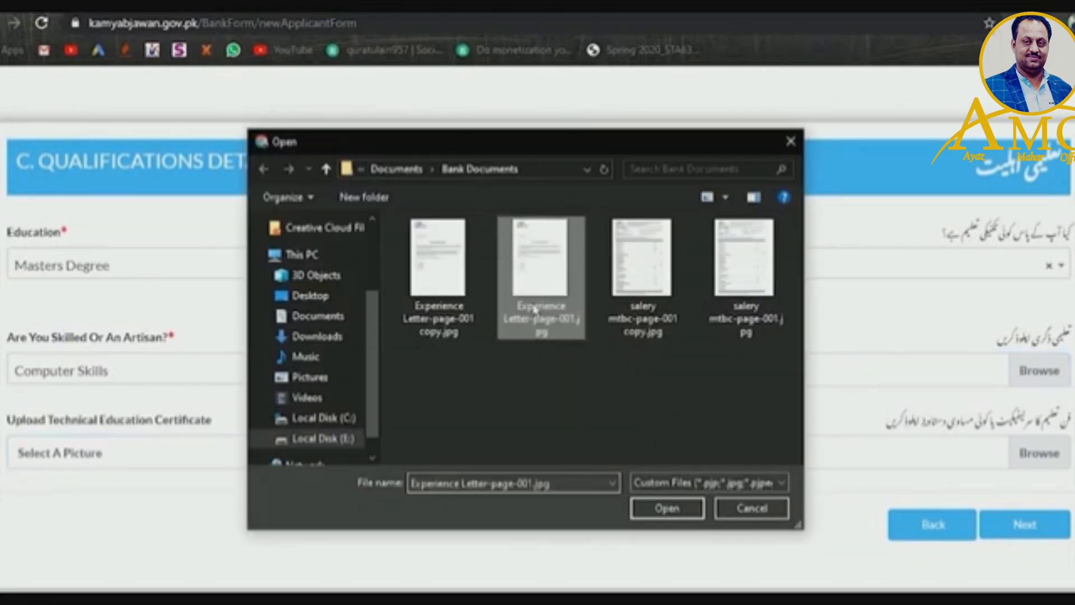
left_click(661, 508)
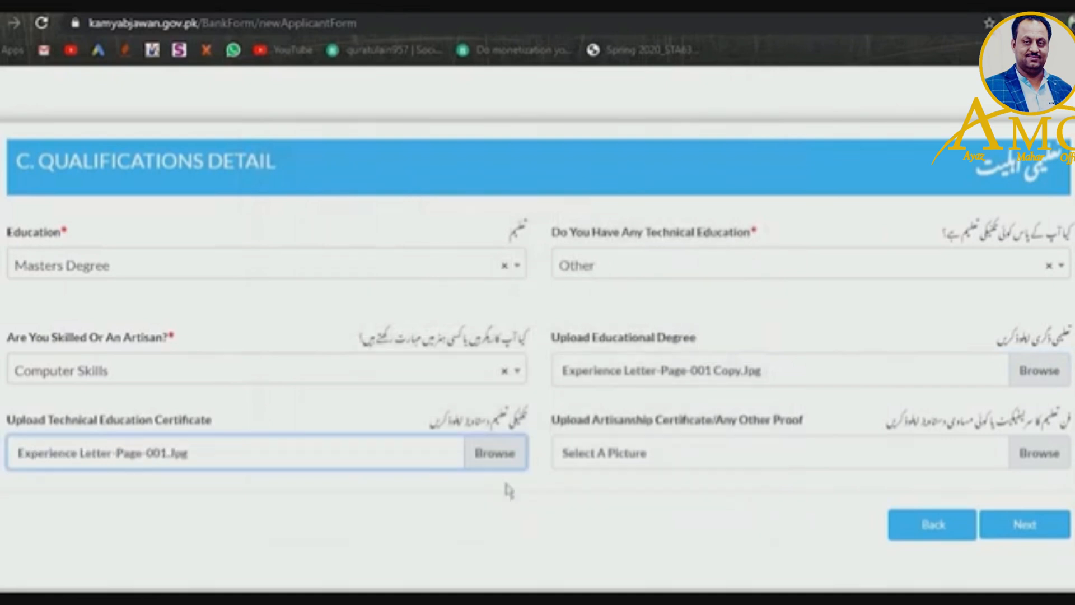
left_click(1040, 454)
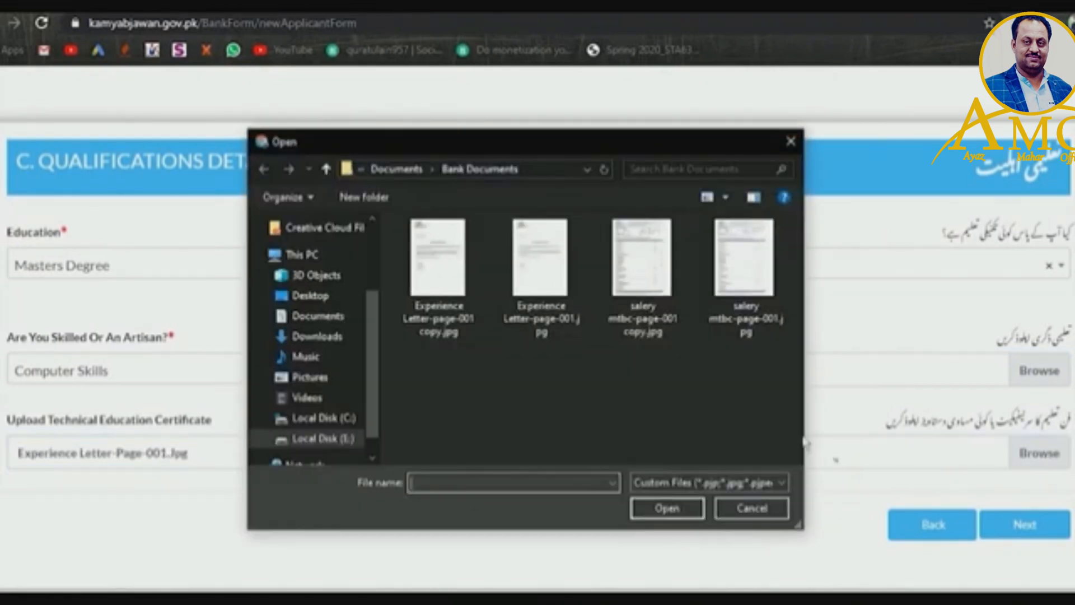
left_click(672, 300)
left_click(662, 510)
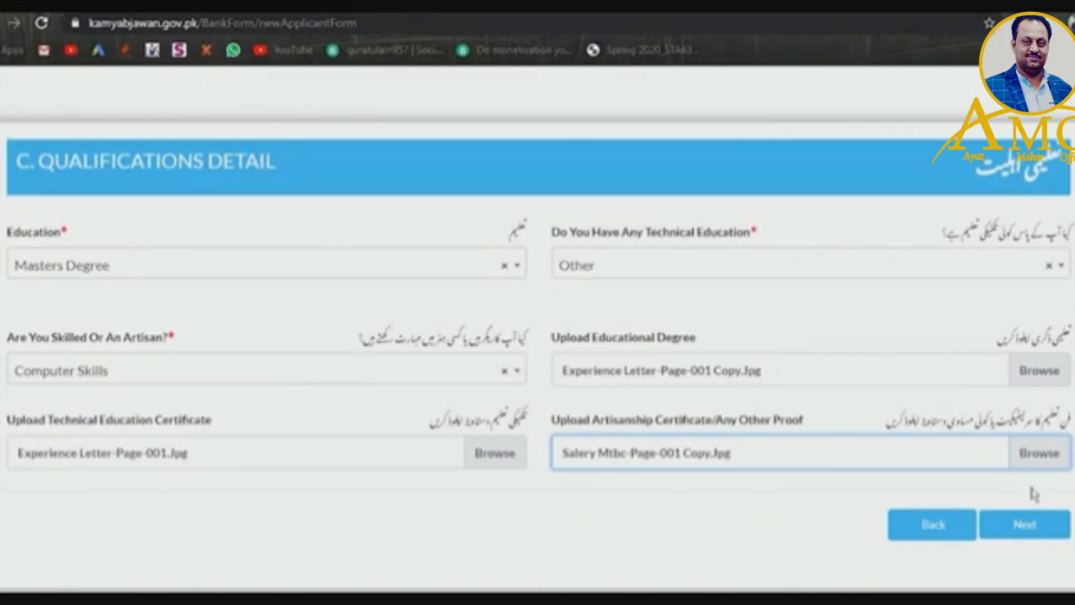
left_click(1033, 529)
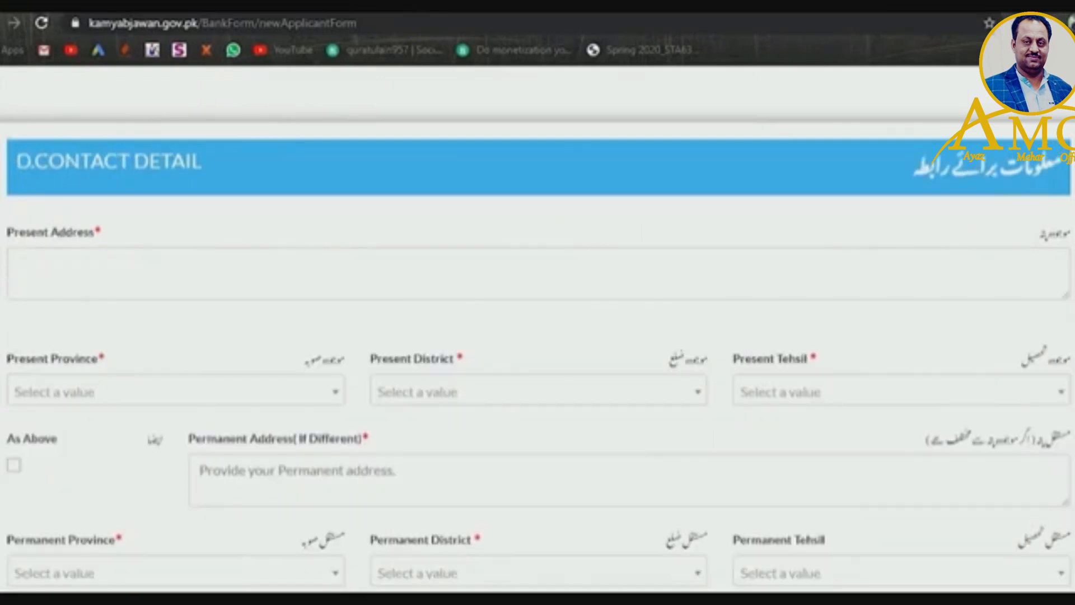
- Type the applicant's street address into the Present Address field, fixing a typo
scroll(537, 336, "down", 7)
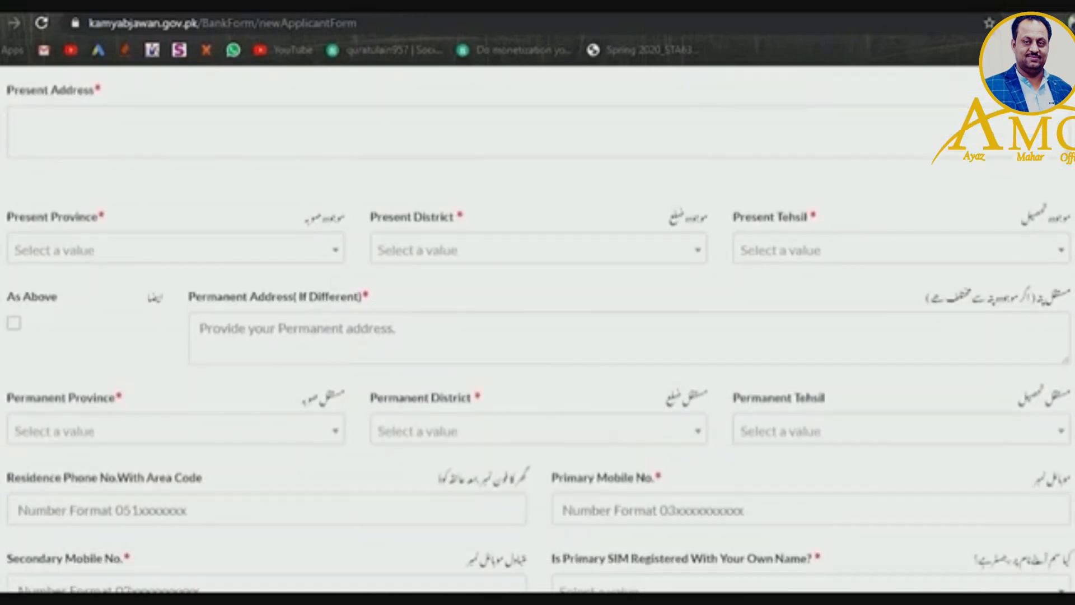
scroll(1027, 240, "up", 8)
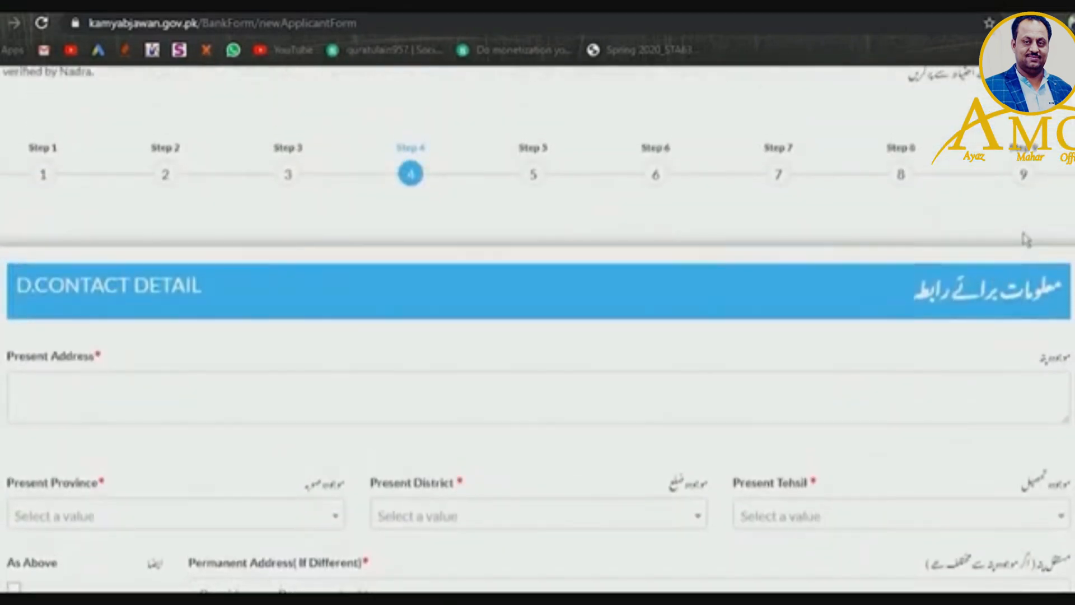
scroll(1027, 240, "down", 1)
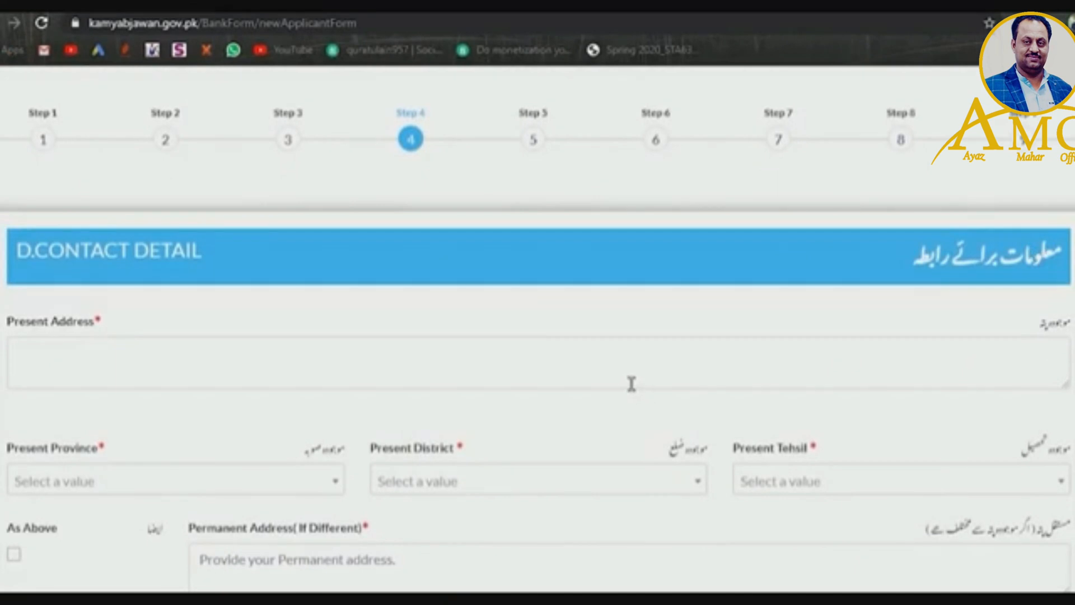
left_click(634, 384)
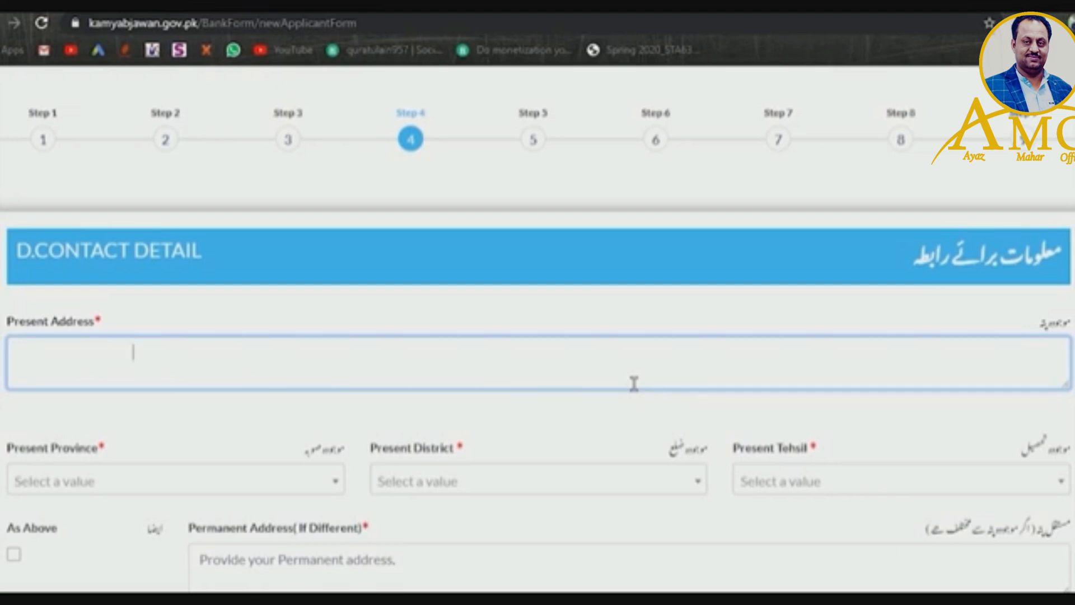
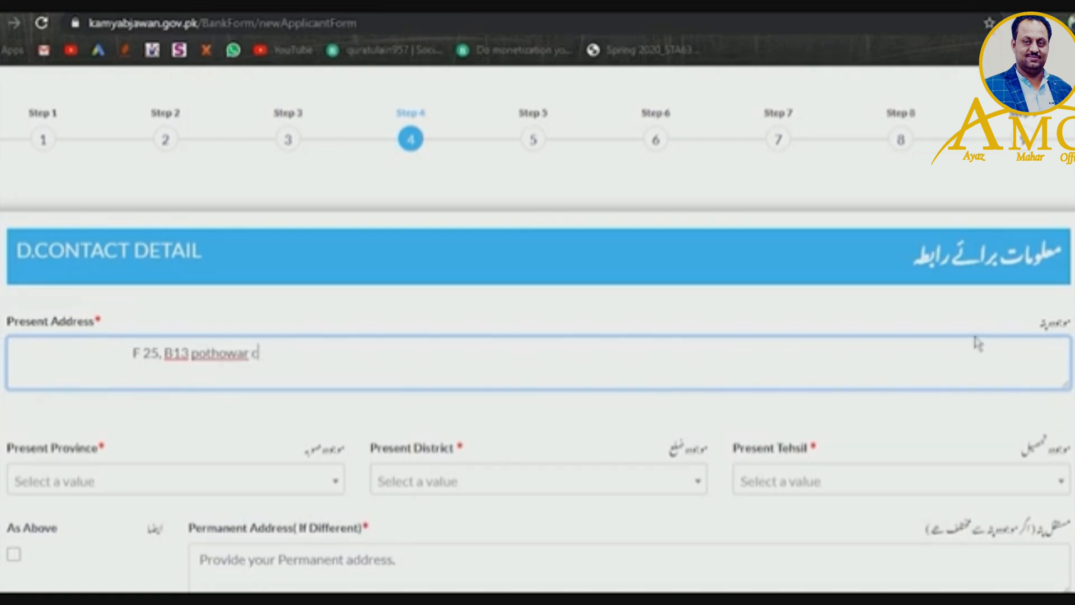
scroll(977, 342, "down", 3)
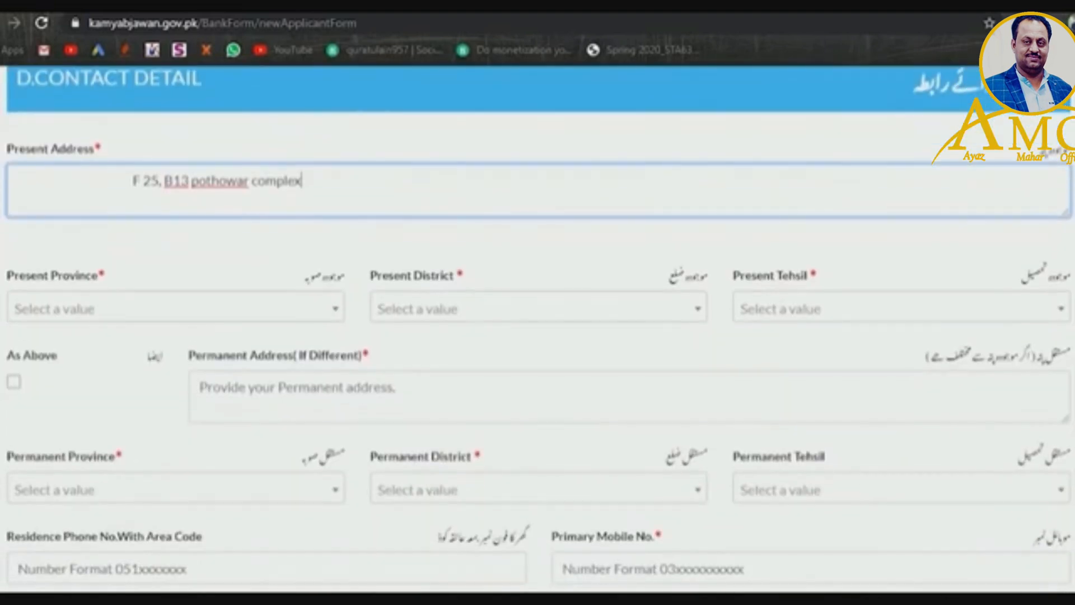
- Set the present province to Punjab and the present district to Rawalpindi
left_click(244, 304)
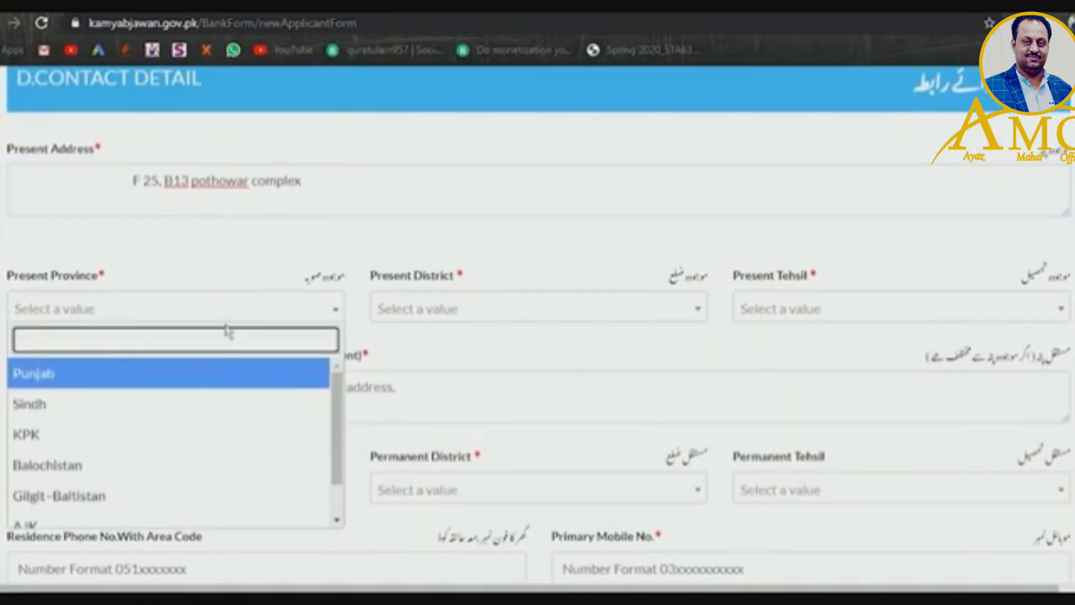
left_click(201, 385)
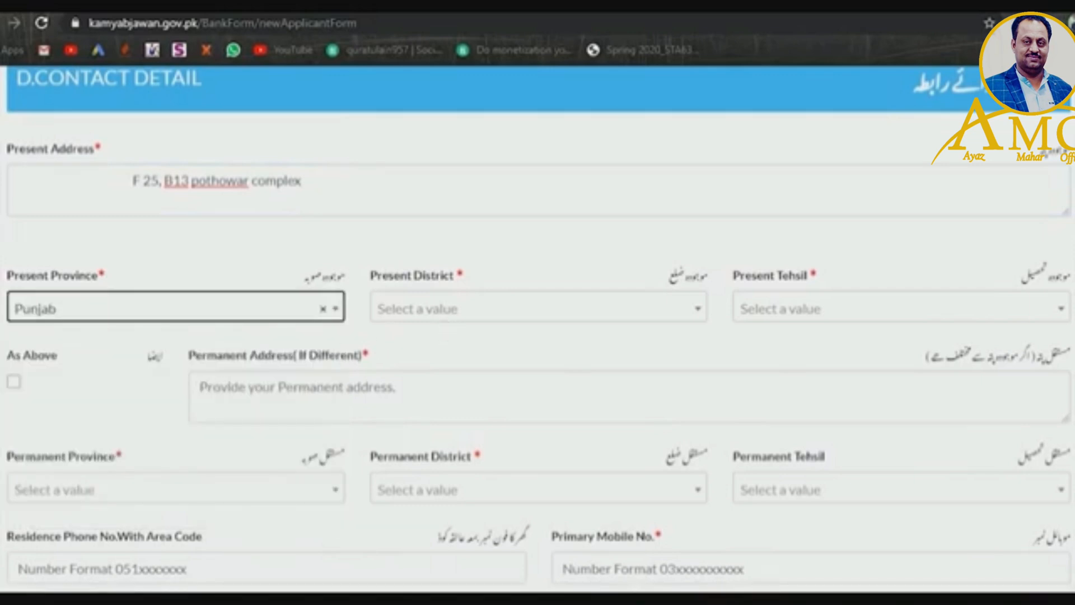
left_click(413, 317)
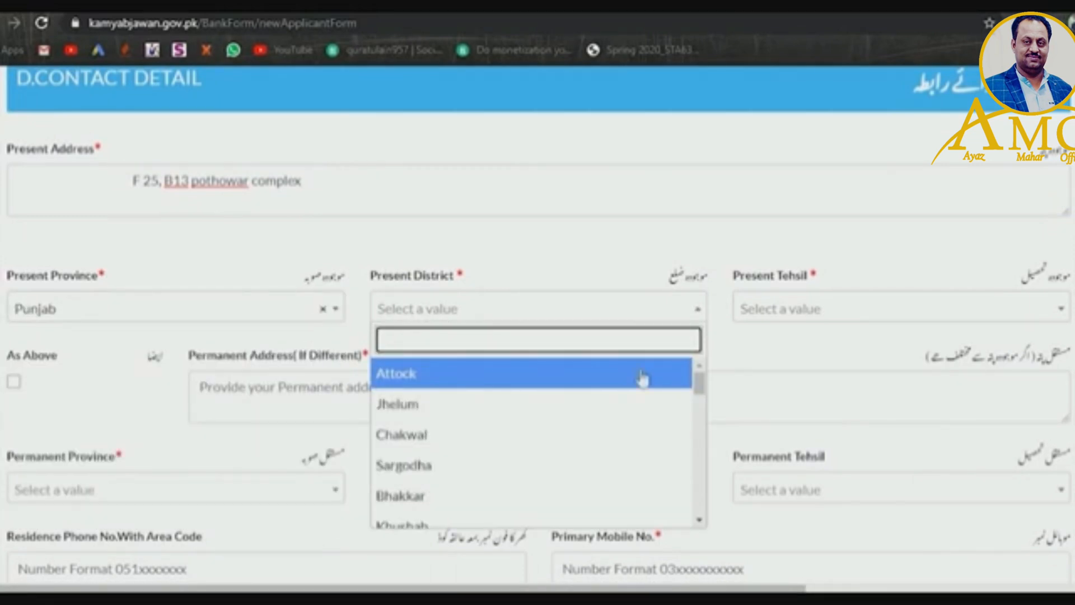
type("r")
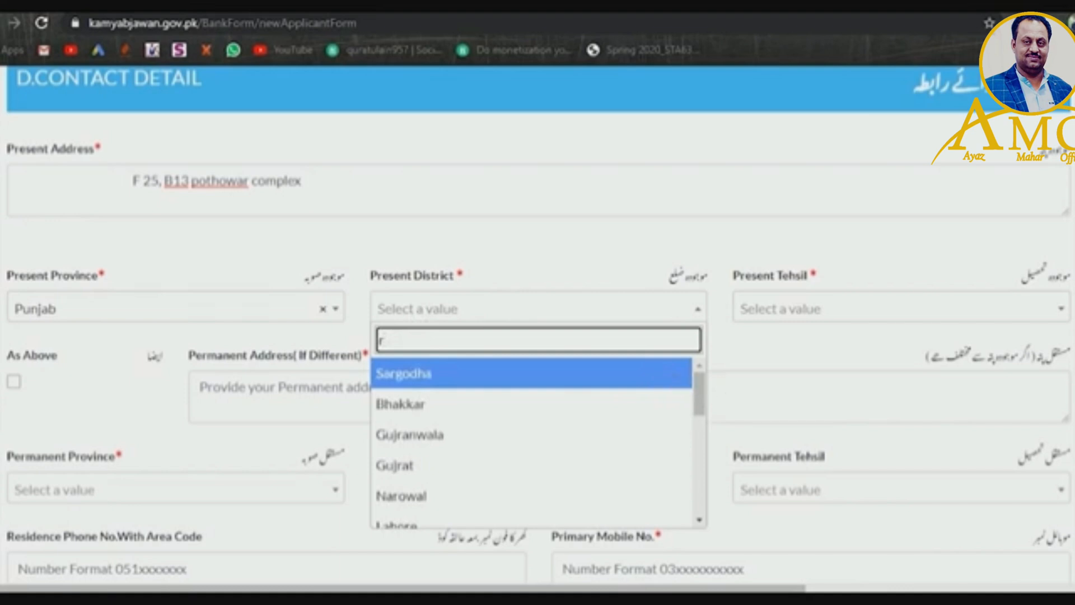
left_click_drag(699, 393, 714, 485)
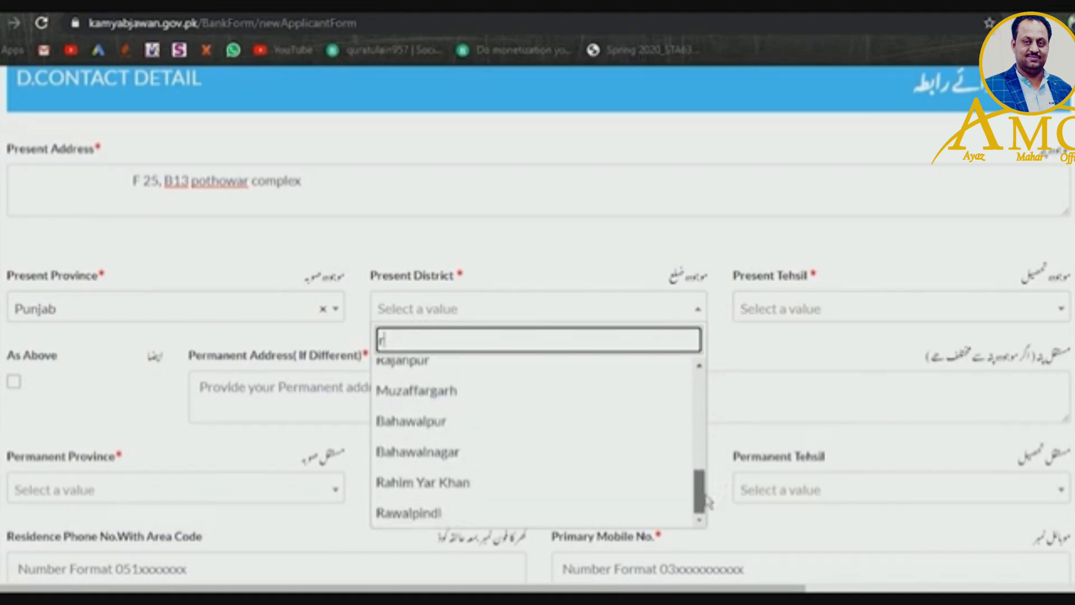
left_click(532, 516)
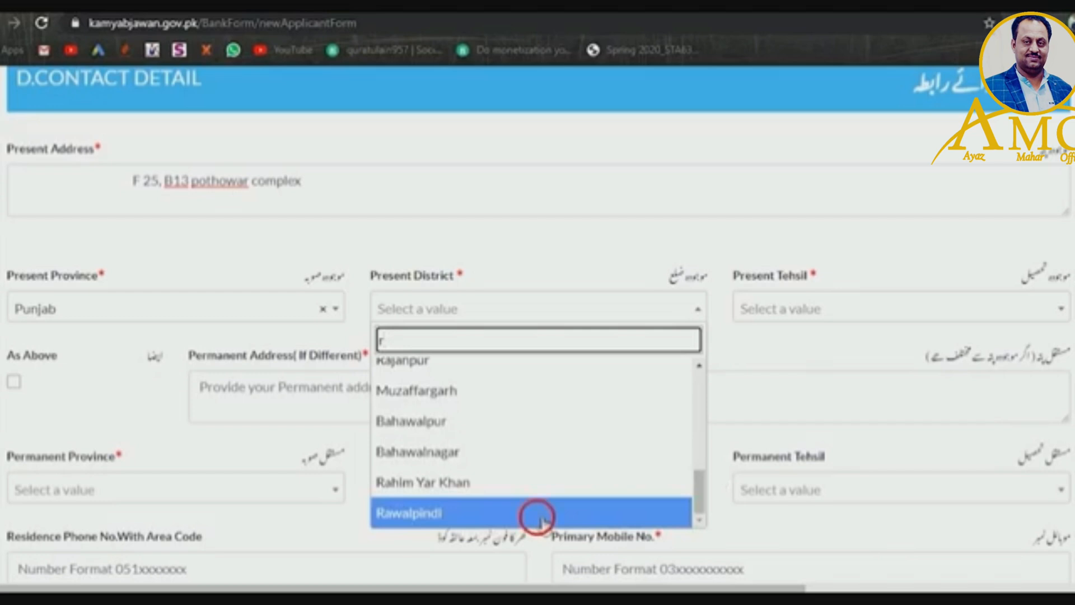
- Set the present tehsil to Rawalpindi
left_click(786, 315)
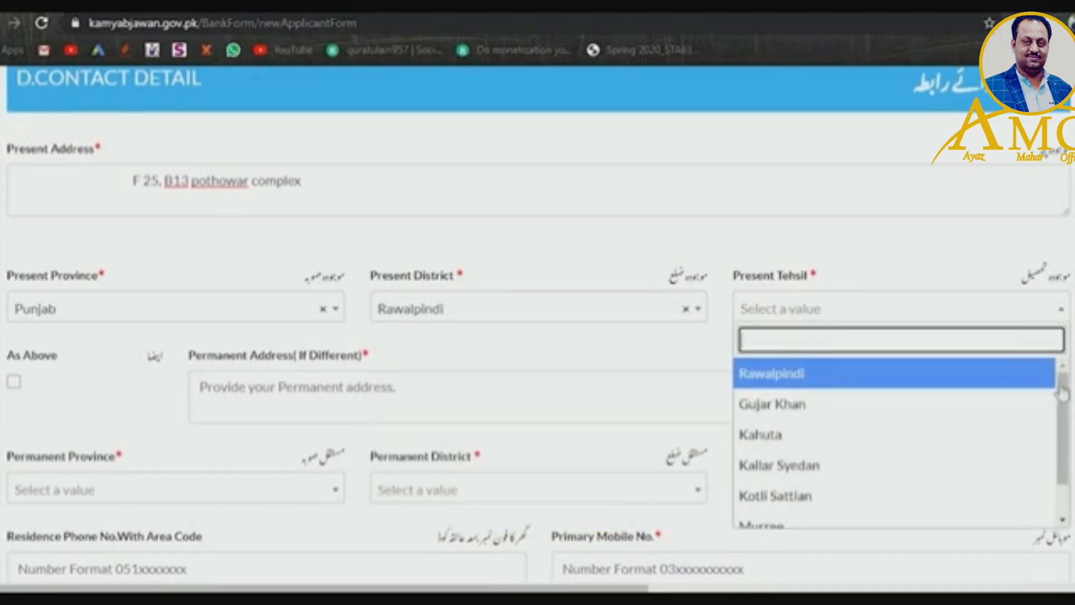
mouse_move(1063, 398)
left_mouse_down()
mouse_move(1064, 429)
mouse_move(1064, 402)
left_mouse_up()
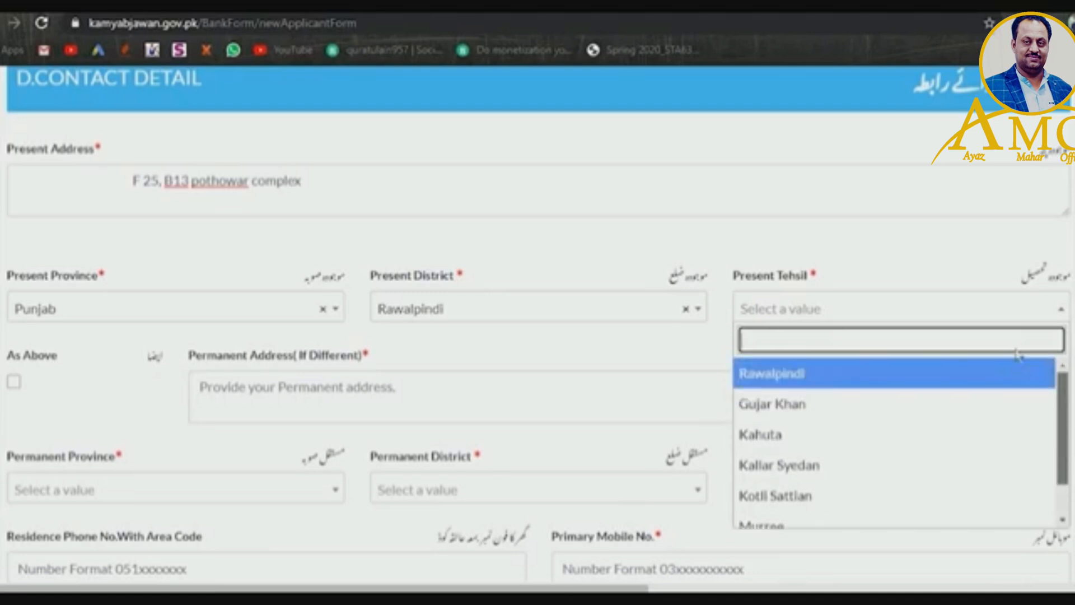
left_click(960, 373)
scroll(383, 318, "down", 2)
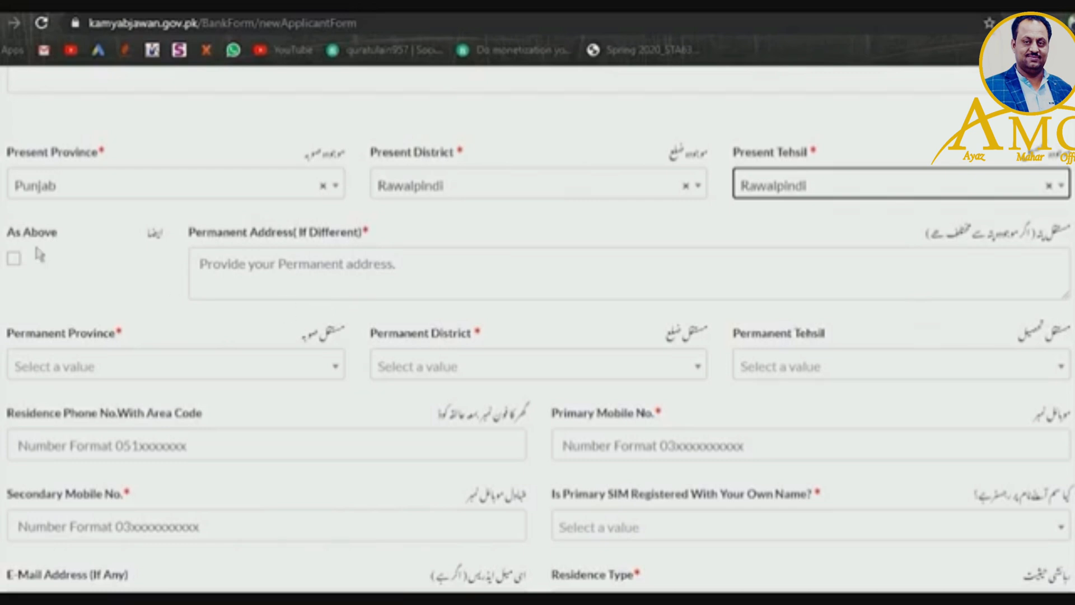
- Tick As Above so the permanent address, Punjab, Rawalpindi and Rawalpindi copy from the present details
left_click(15, 261)
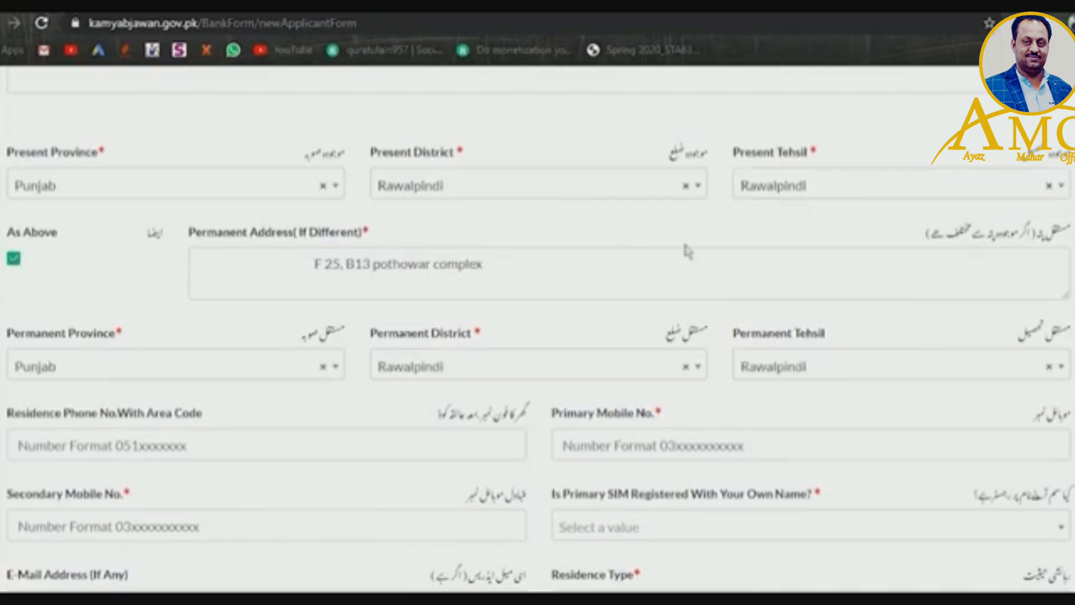
scroll(537, 336, "down", 3)
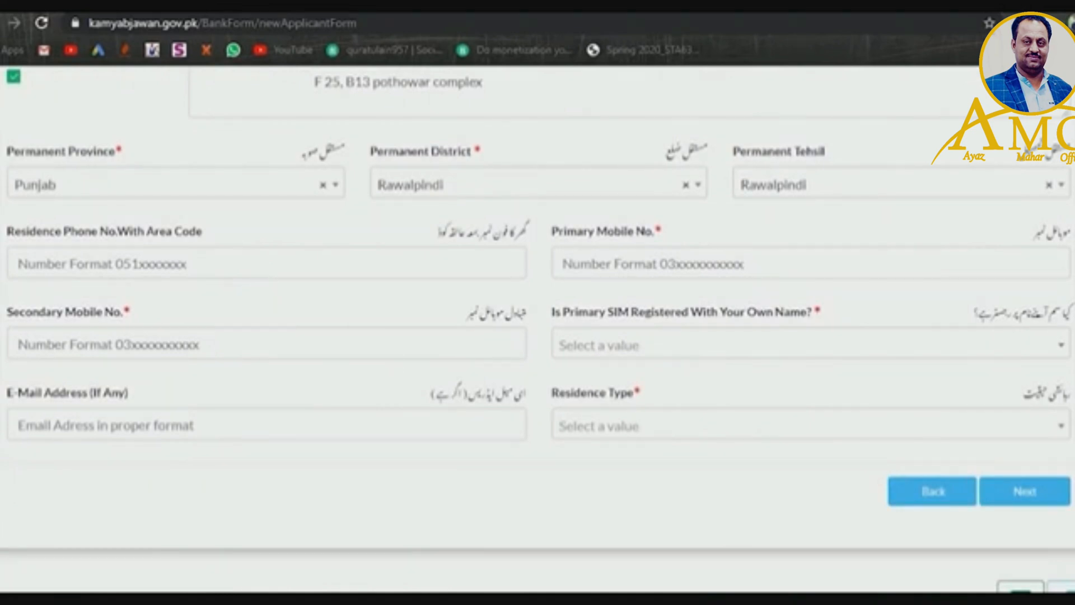
key("alt+Tab")
- Copy the phone number from Notepad into the Residence Phone field
left_click_drag(333, 221, 222, 221)
key("ctrl+c")
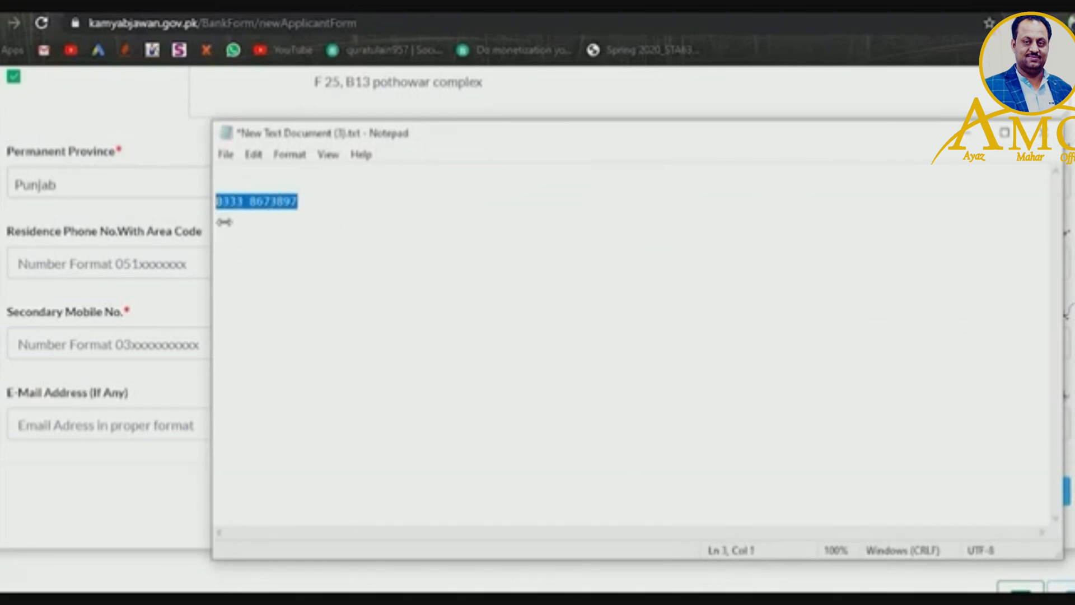
left_click(102, 269)
key("ctrl+v")
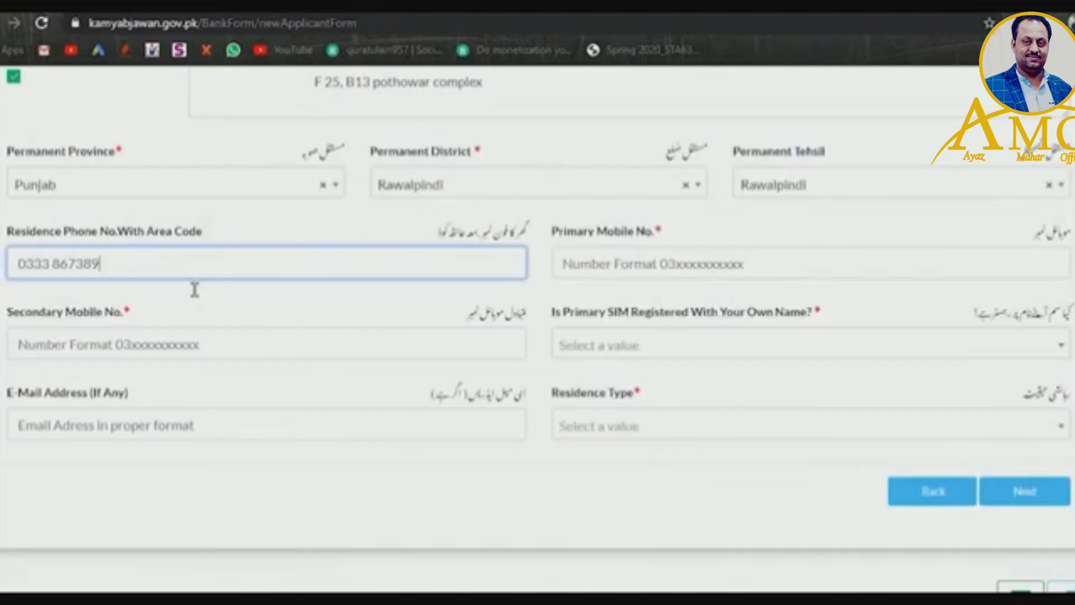
- Type the applicant's mobile numbers into the Primary and Secondary Mobile No. fields
left_click(612, 275)
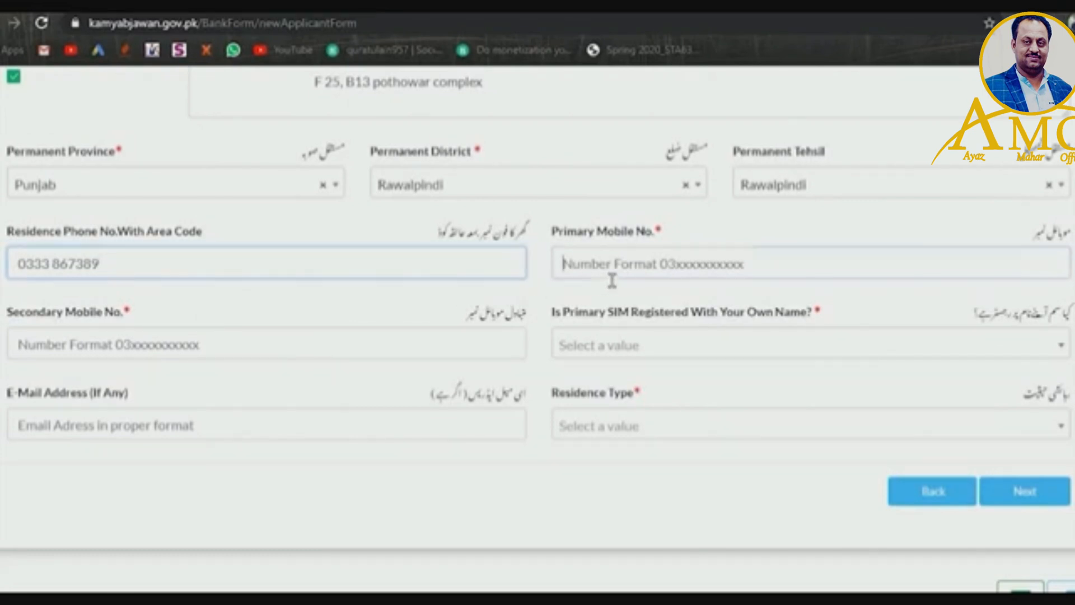
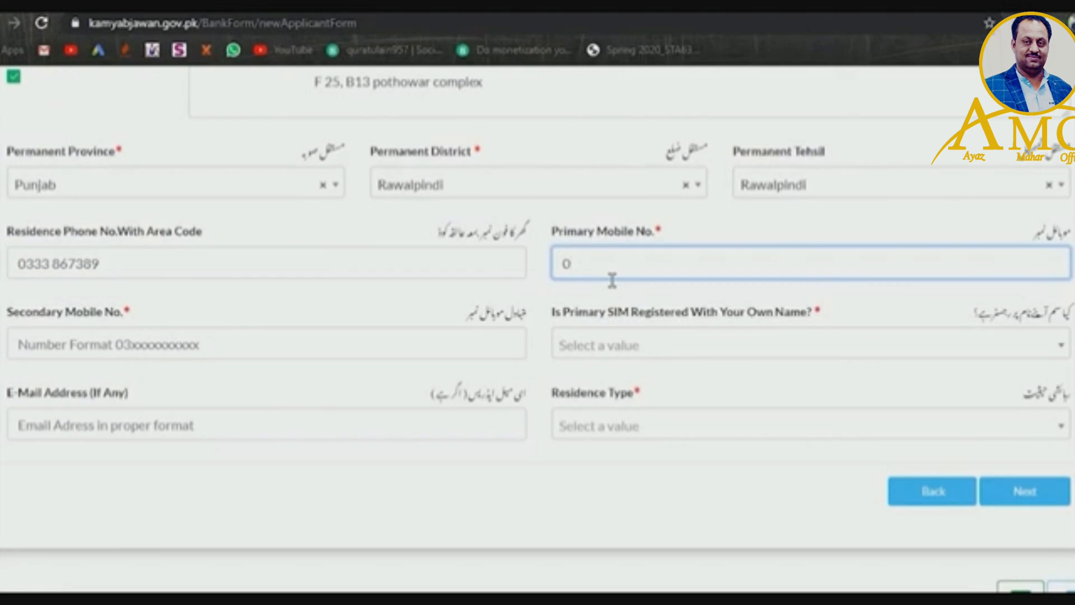
left_click(236, 357)
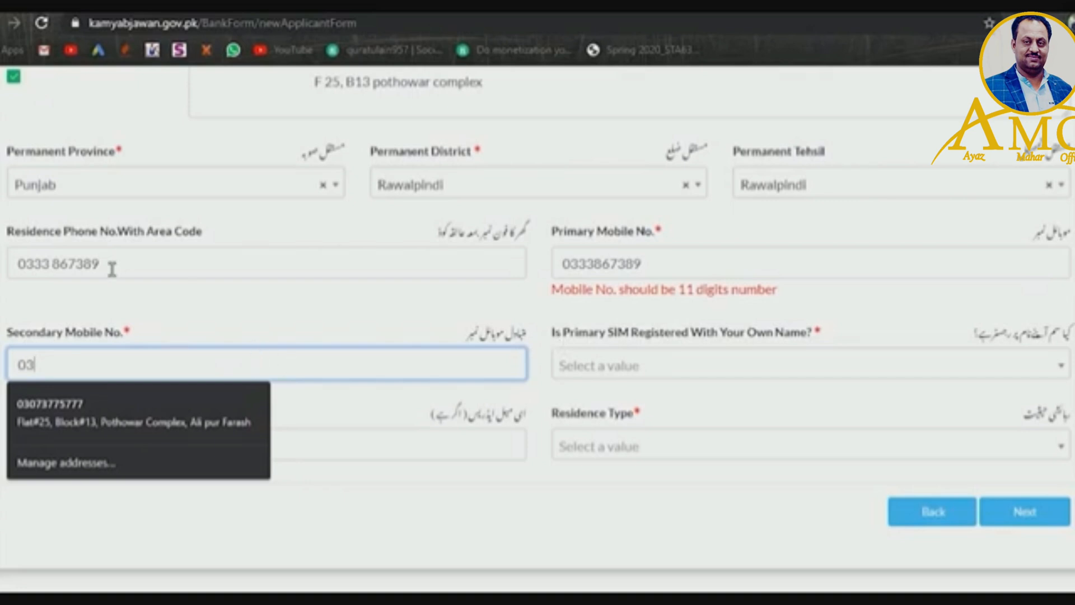
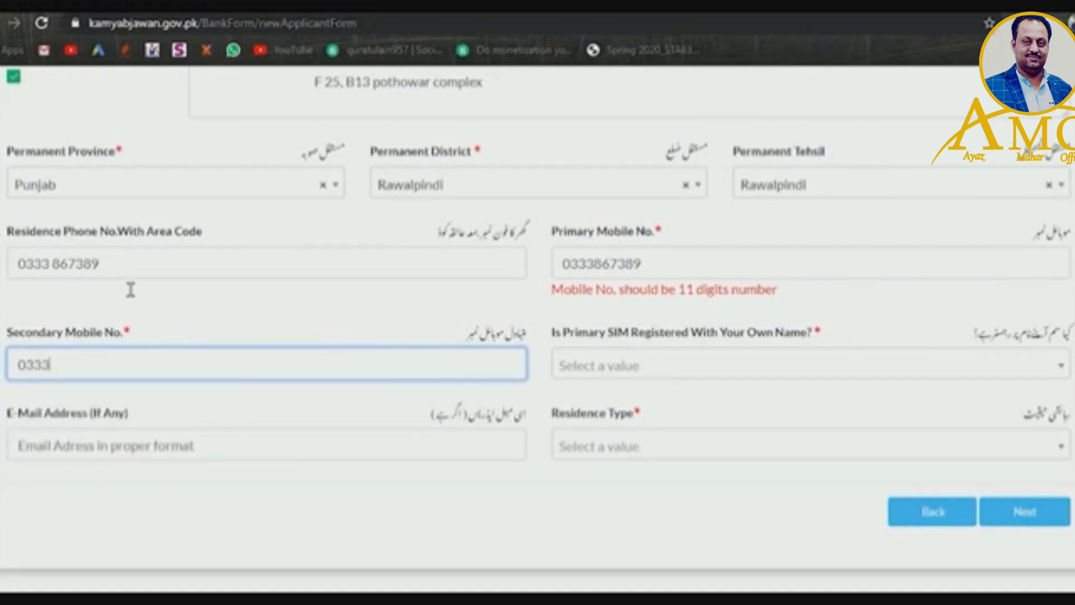
- Check the noted number in Notepad and remove the space from the Residence Phone
key("alt+Tab")
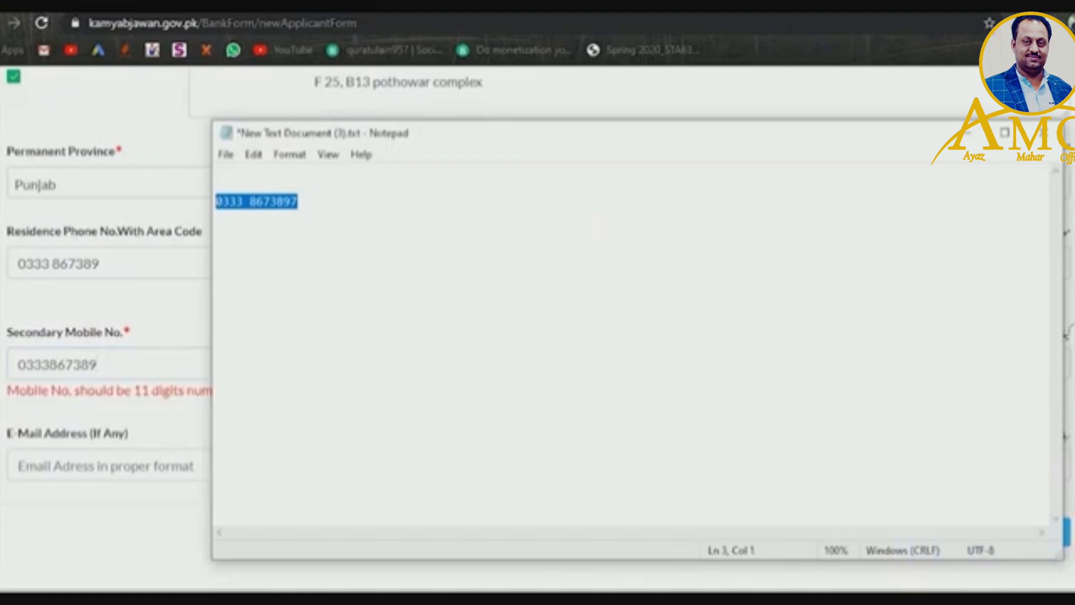
key("alt+Tab")
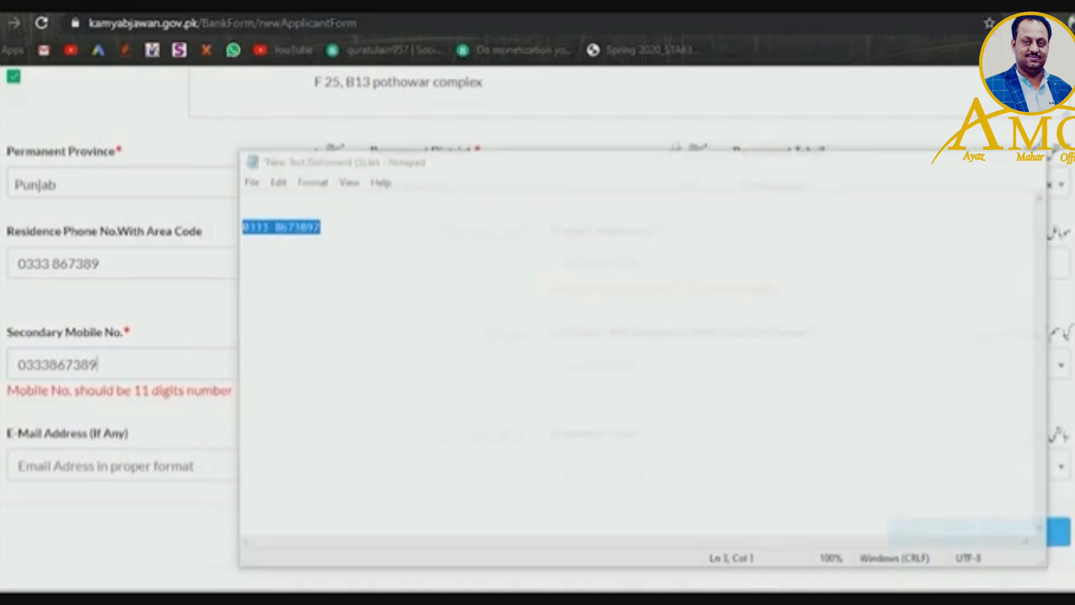
left_click(133, 275)
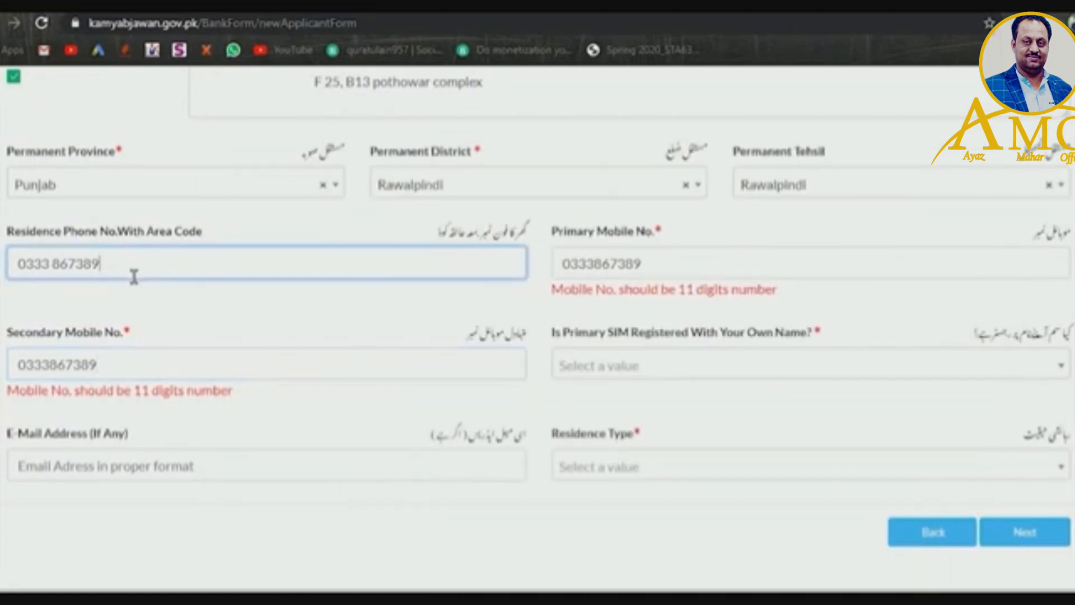
left_click(54, 276)
key("BackSpace")
- Append the missing 7 to the residence phone, secondary mobile and primary mobile numbers
left_click(127, 277)
type("7")
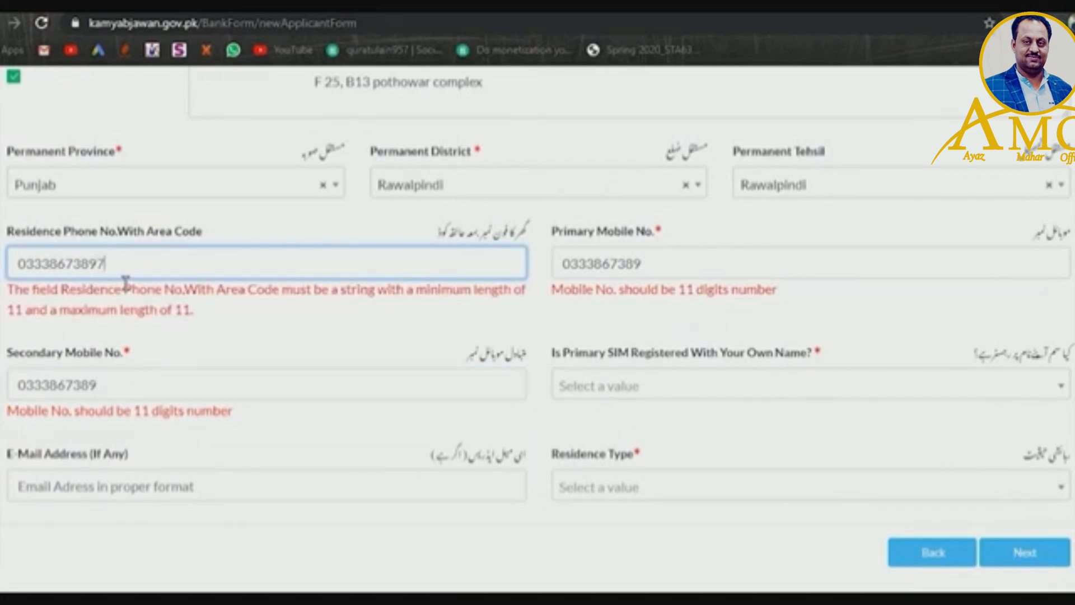
left_click(113, 367)
type("7")
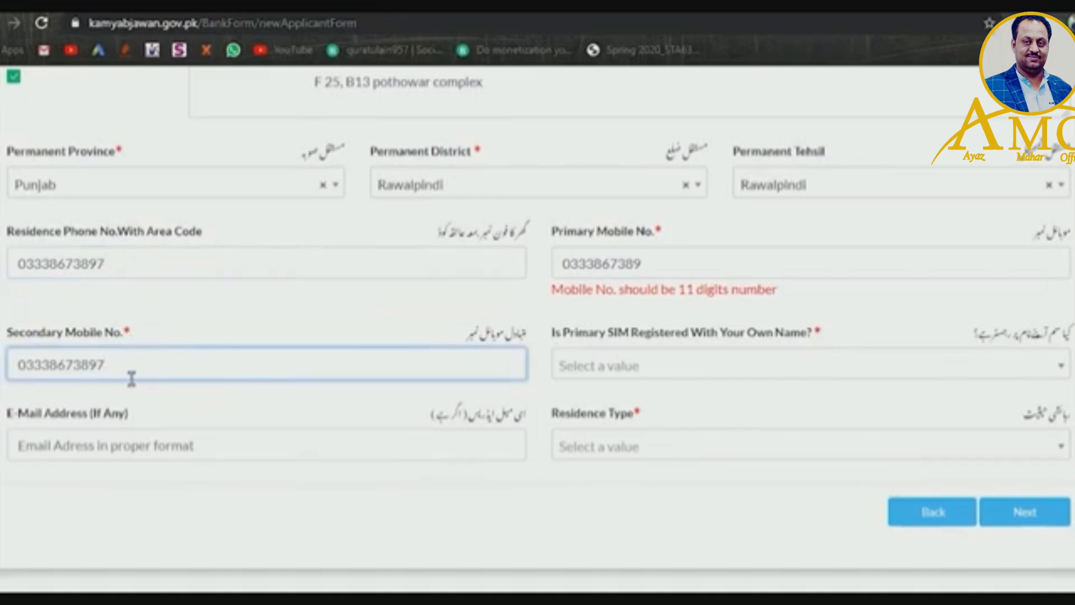
left_click(682, 278)
type("7")
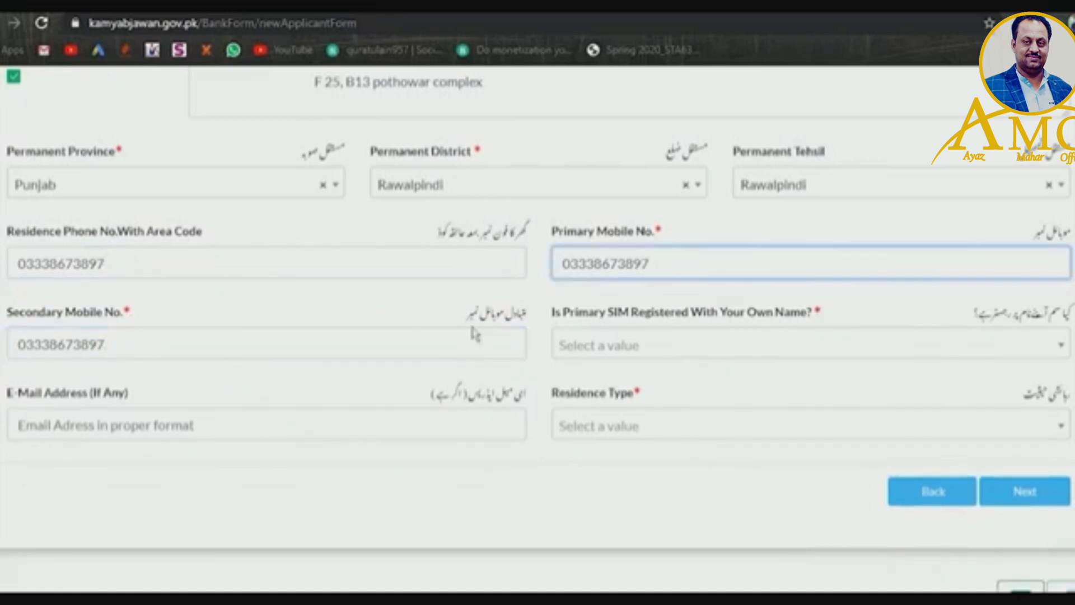
left_click(425, 260)
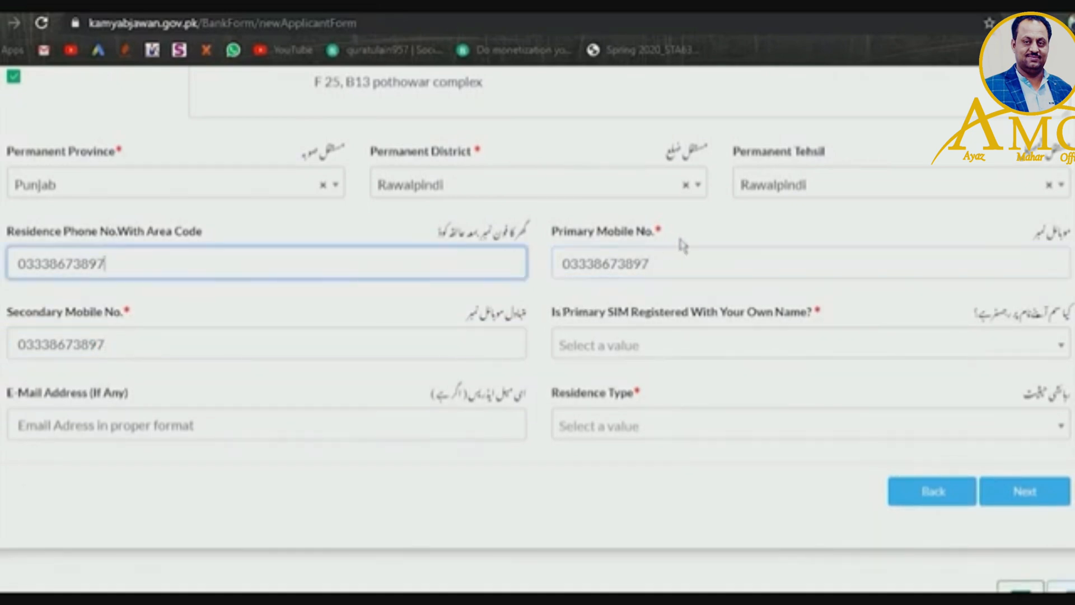
left_click(684, 271)
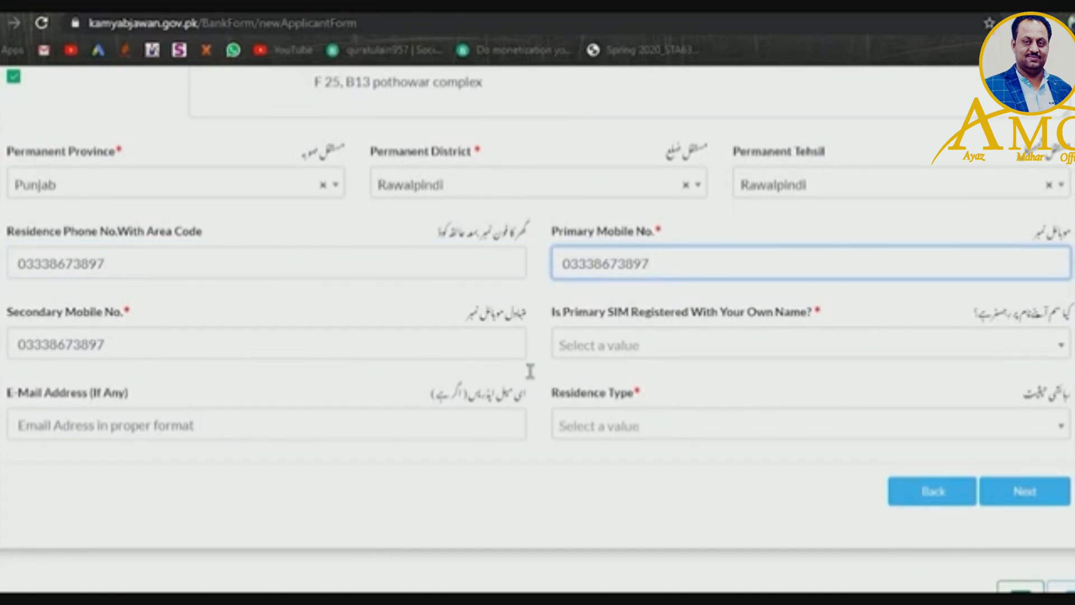
- Set Primary SIM registered to Yes, enter the applicant's e-mail address, and choose Family residence type
left_click(716, 350)
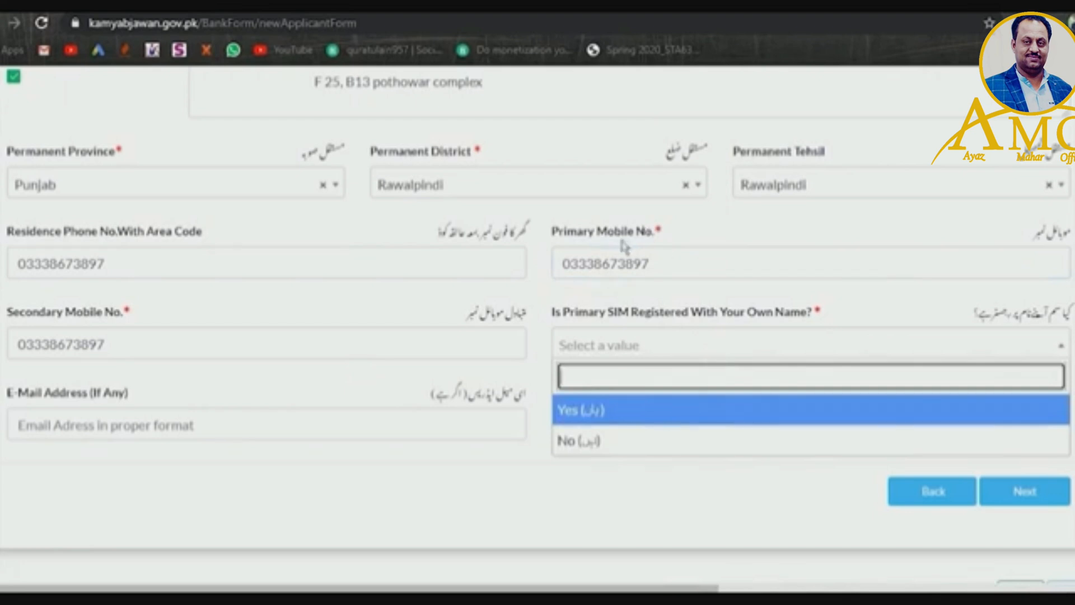
left_click(599, 417)
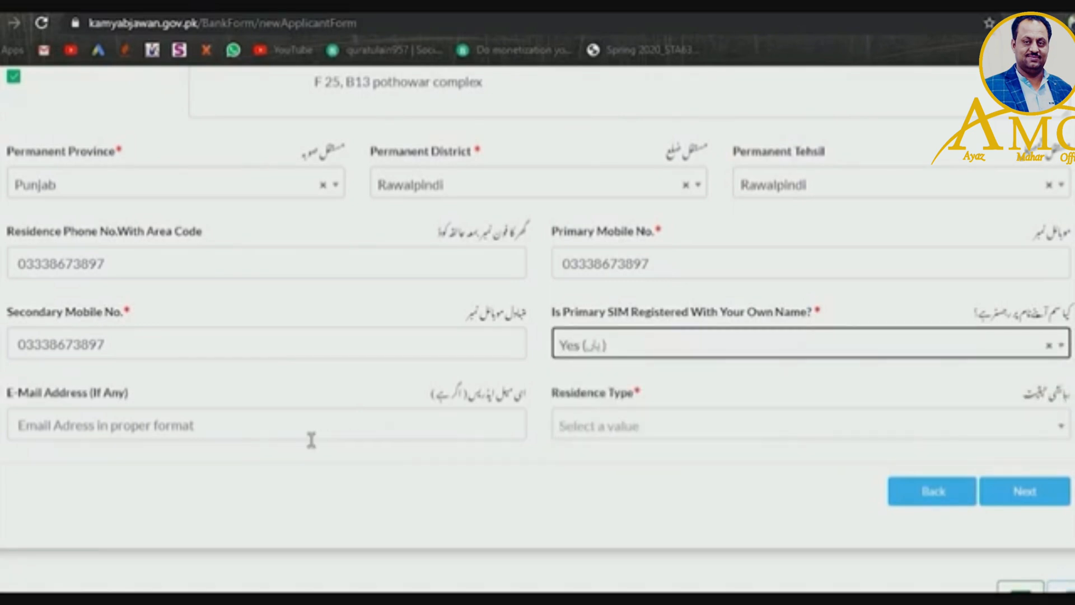
left_click(290, 439)
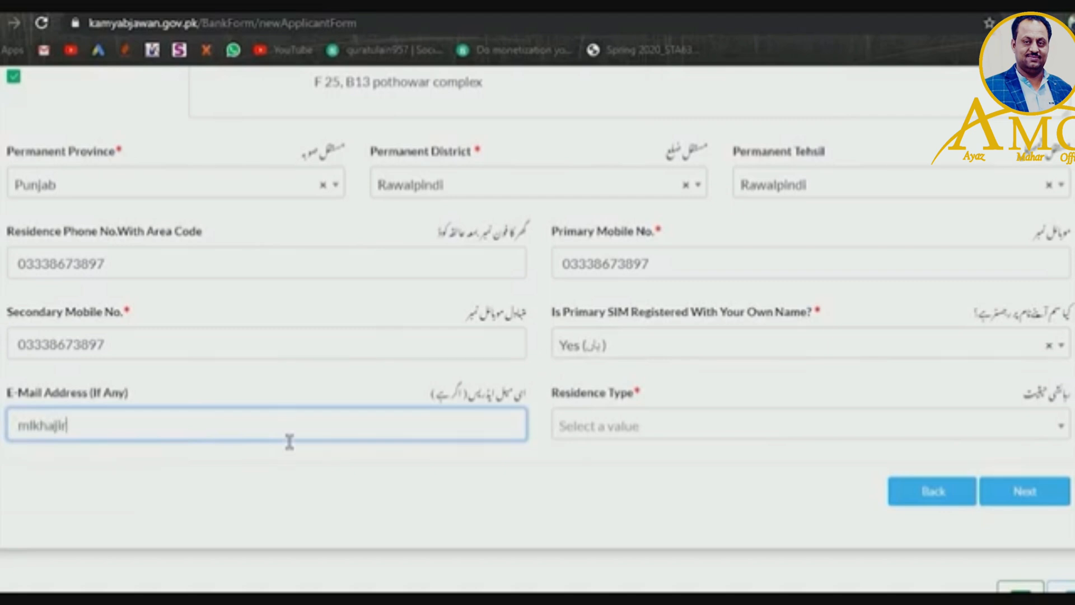
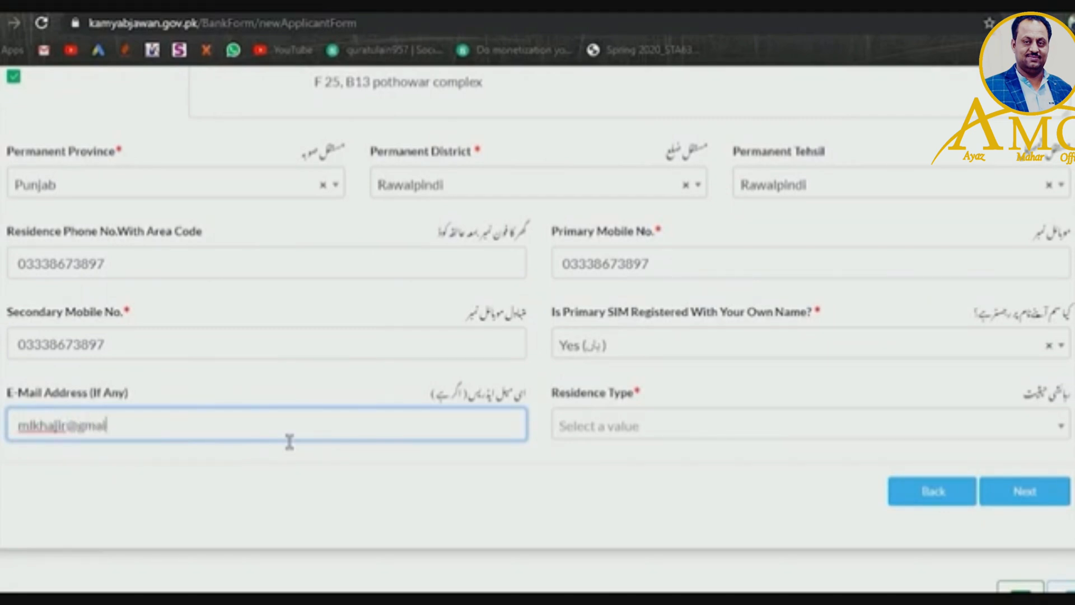
left_click(666, 439)
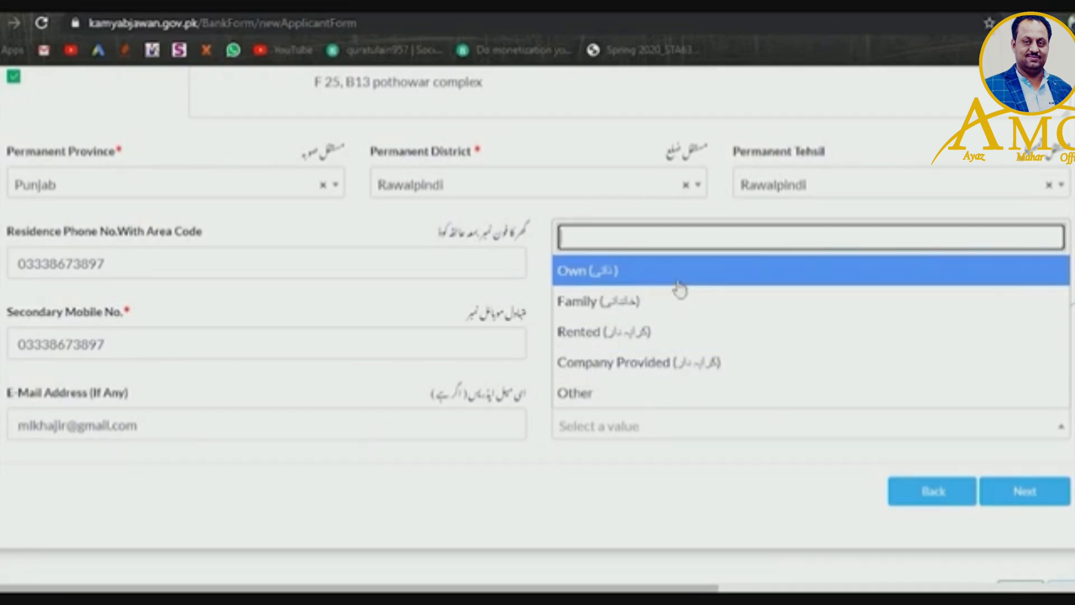
left_click(667, 317)
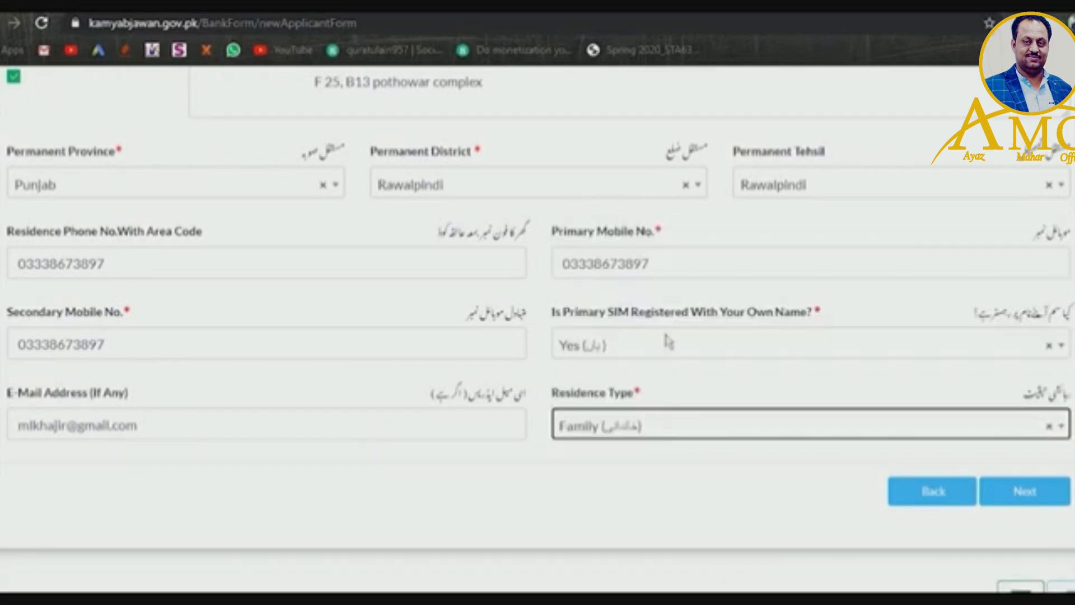
- Advance to E. Business Information and open the Industry Category dropdown
left_click(1025, 505)
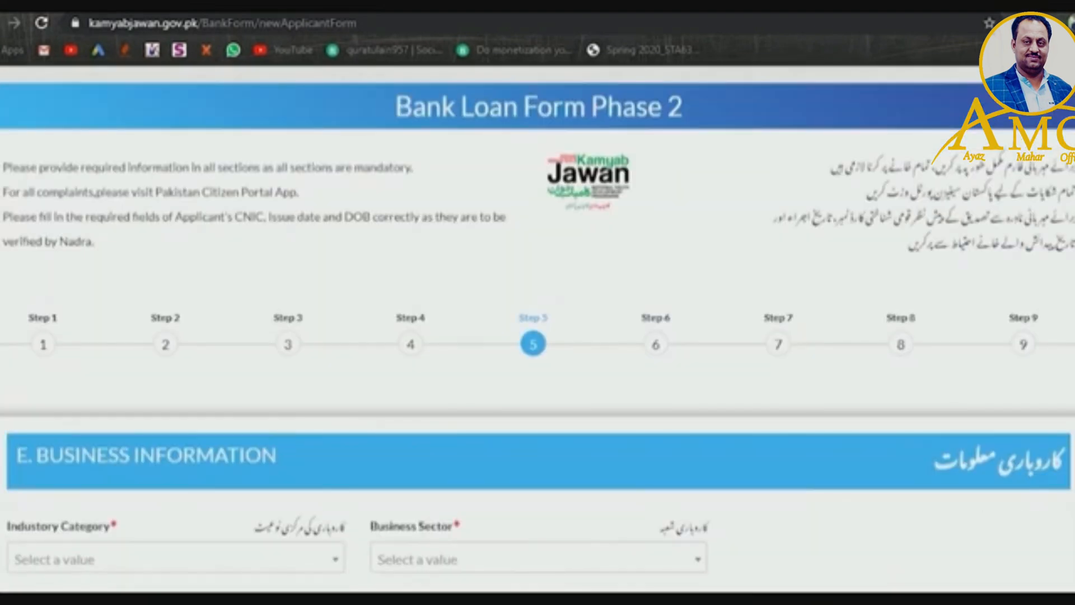
scroll(538, 328, "down", 1)
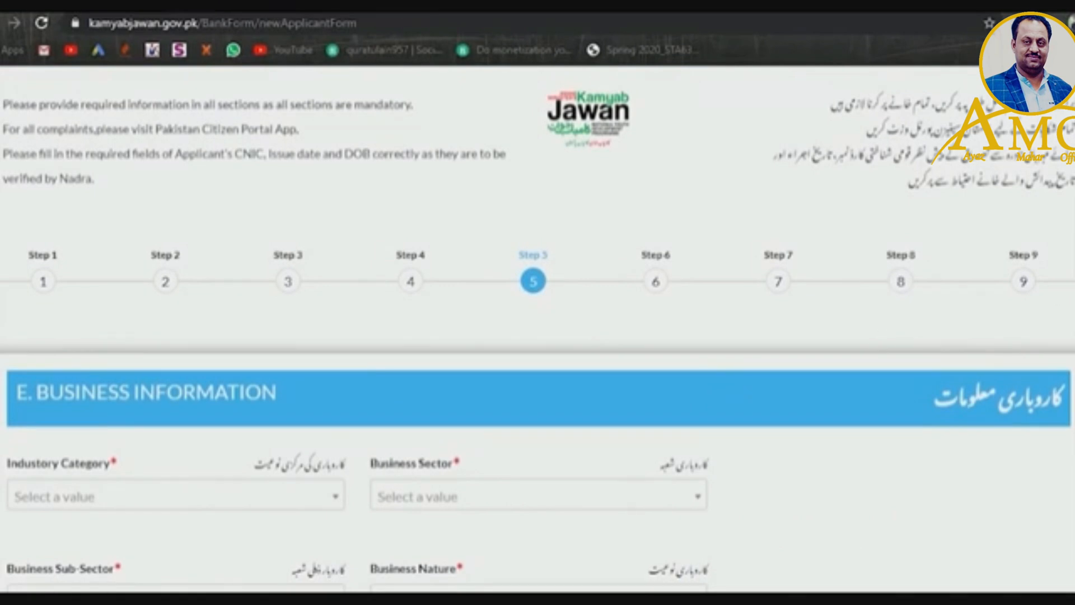
scroll(538, 328, "down", 4)
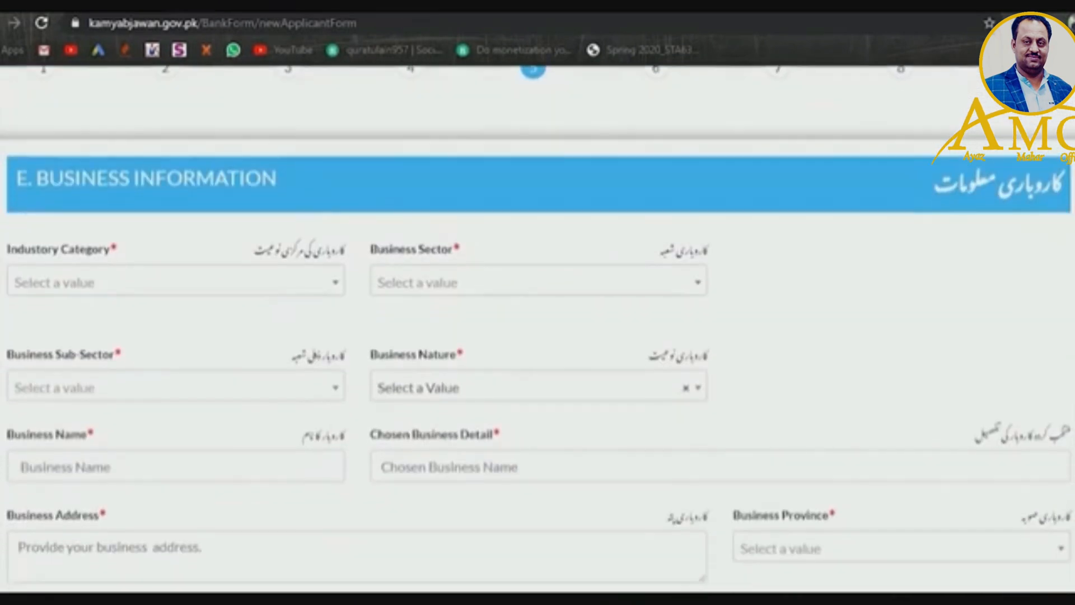
left_click(269, 283)
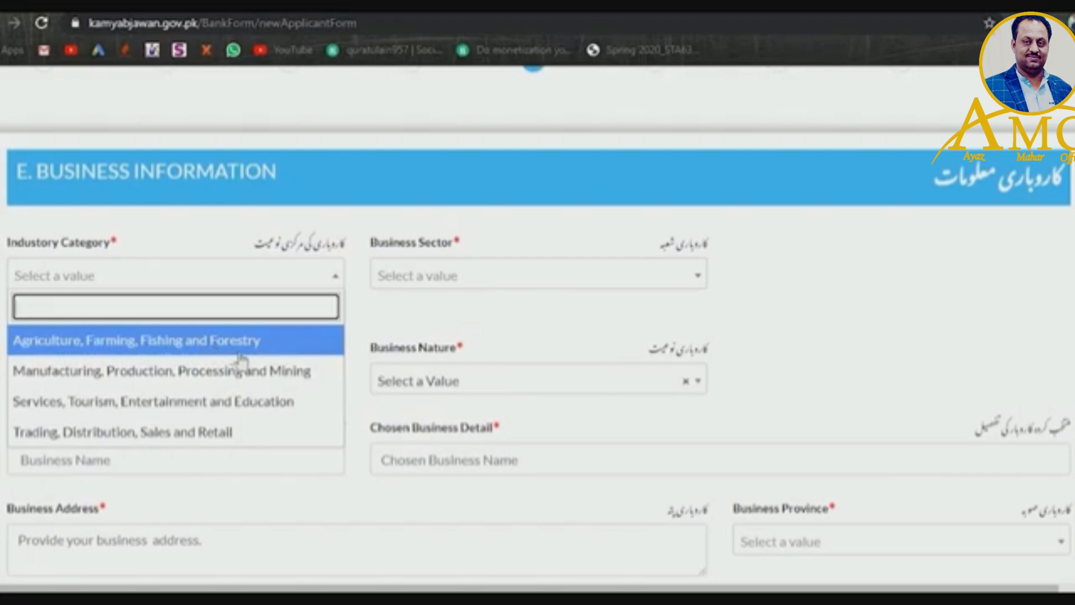
- Initially pick Services, Tourism, Entertainment and Education, with Information Technology sector and E-Commerce sub-sector
left_click(215, 409)
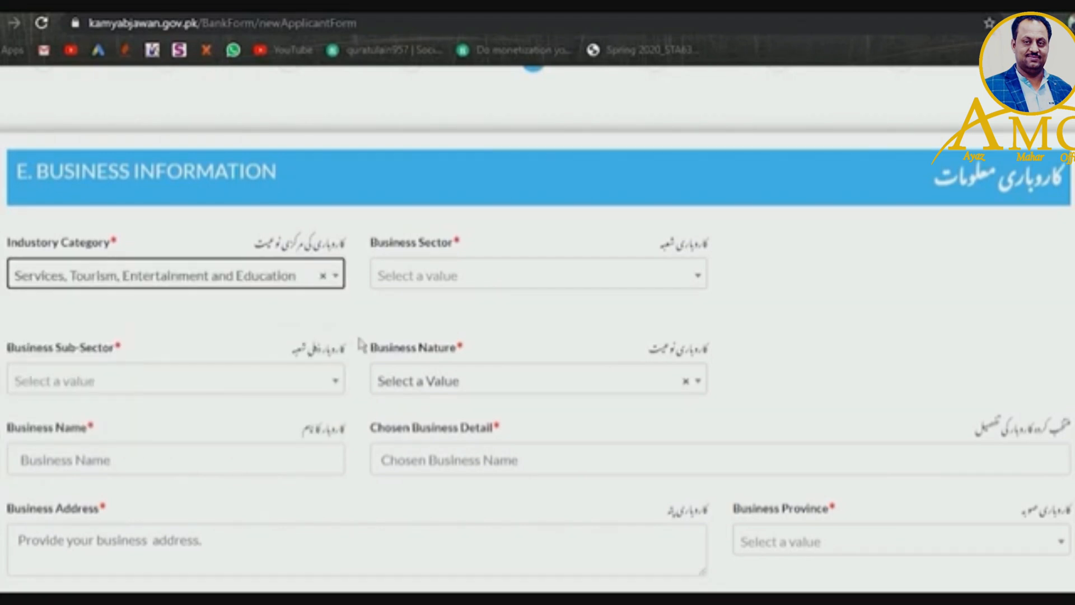
left_click(503, 285)
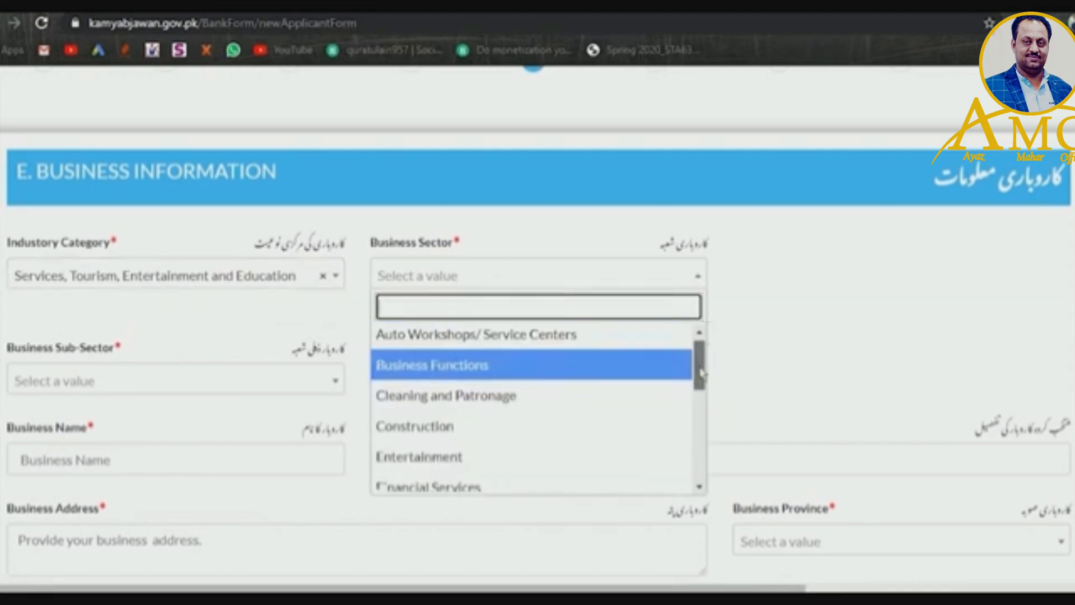
scroll(701, 386, "down", 1)
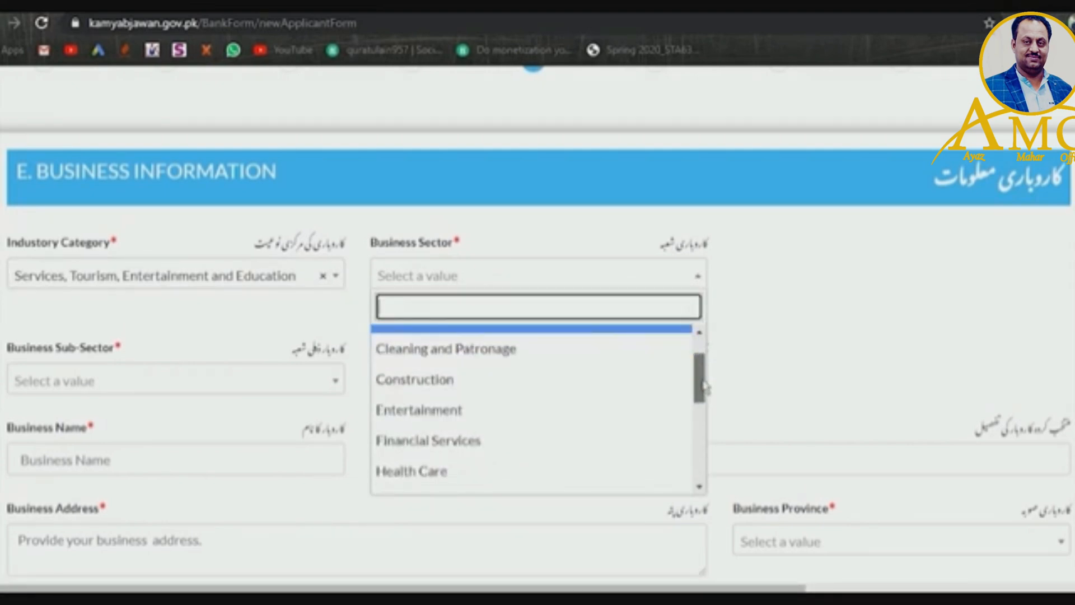
mouse_move(701, 385)
left_mouse_down()
mouse_move(700, 448)
mouse_move(690, 459)
mouse_move(679, 444)
left_mouse_up()
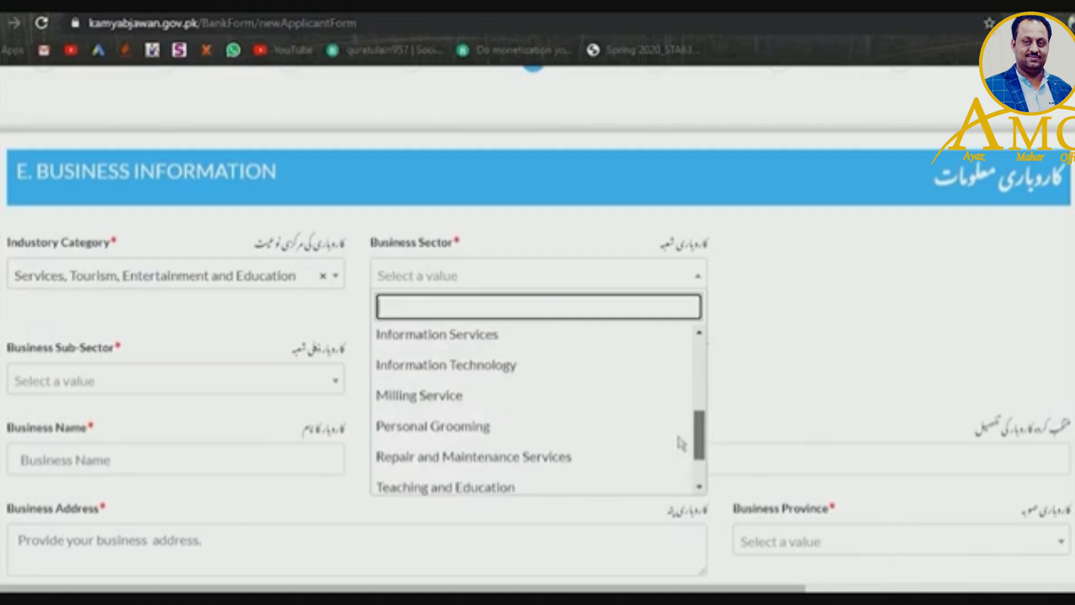
left_click(638, 364)
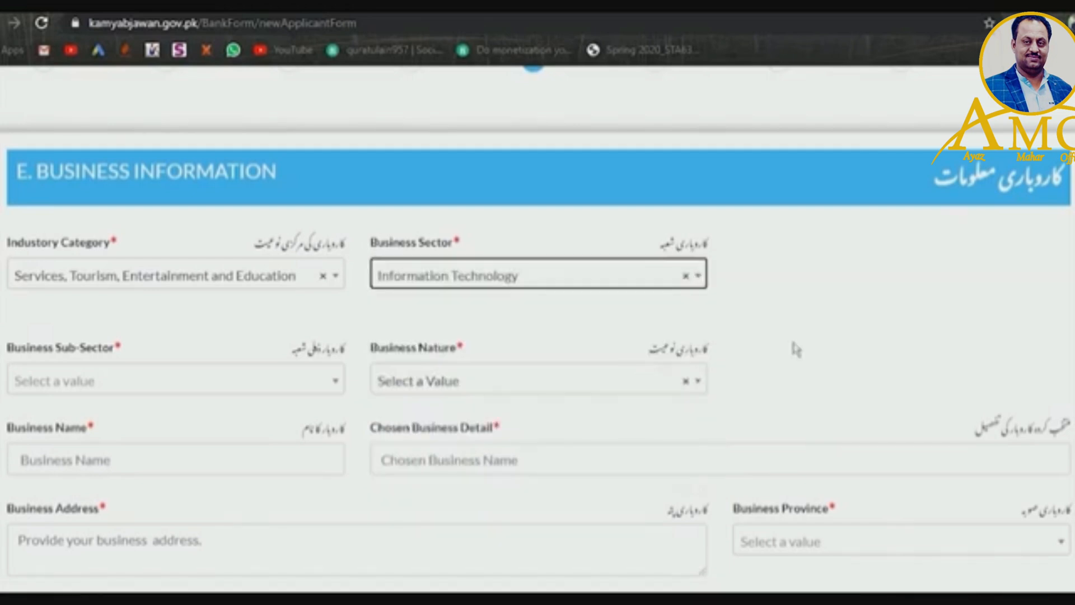
scroll(537, 328, "down", 1)
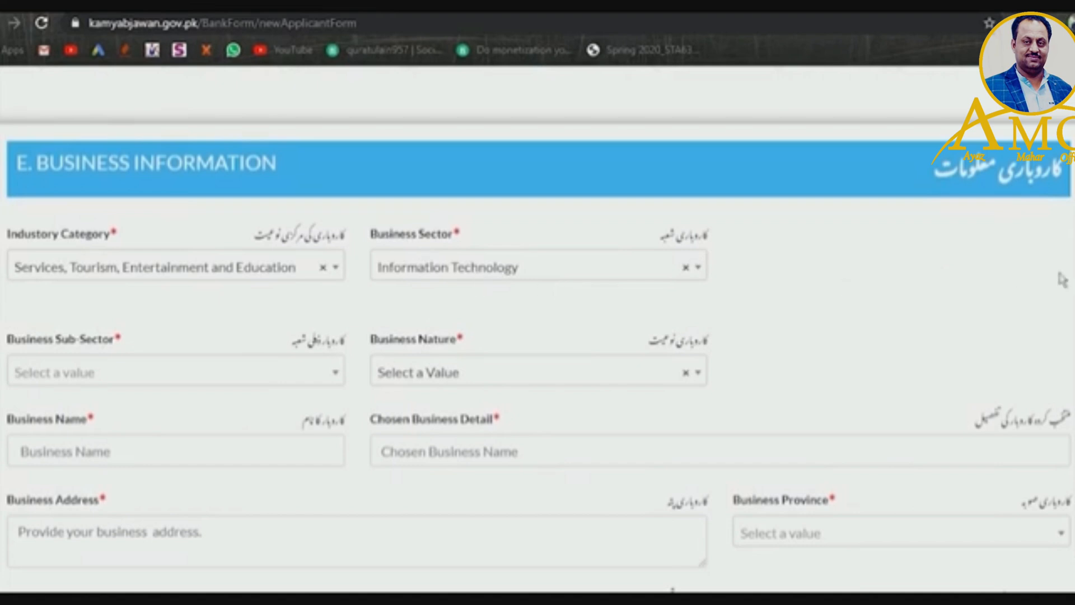
scroll(538, 336, "down", 2)
scroll(348, 207, "down", 3)
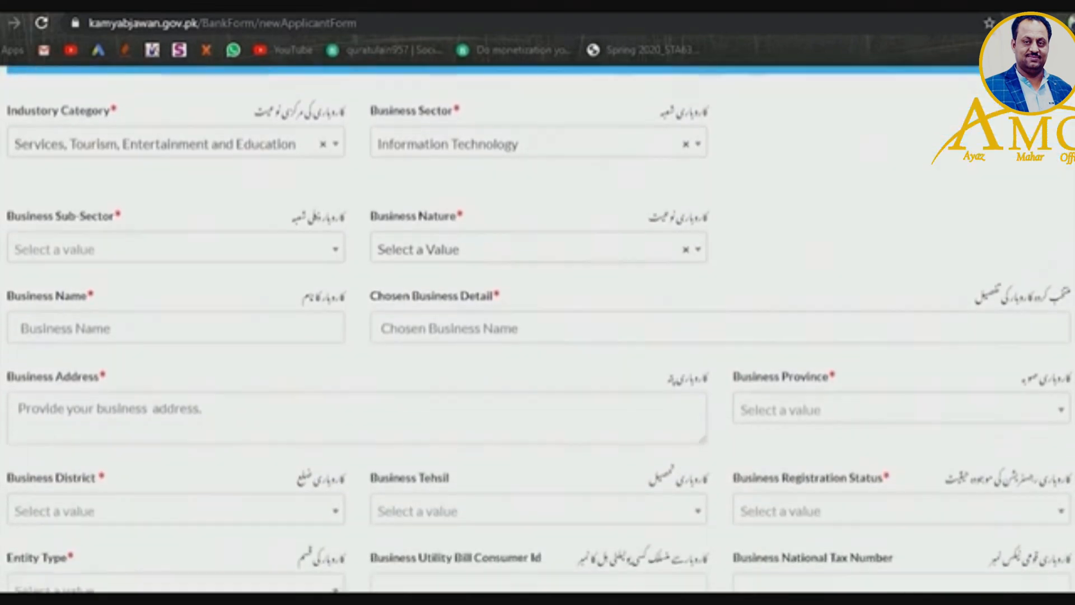
left_click(327, 197)
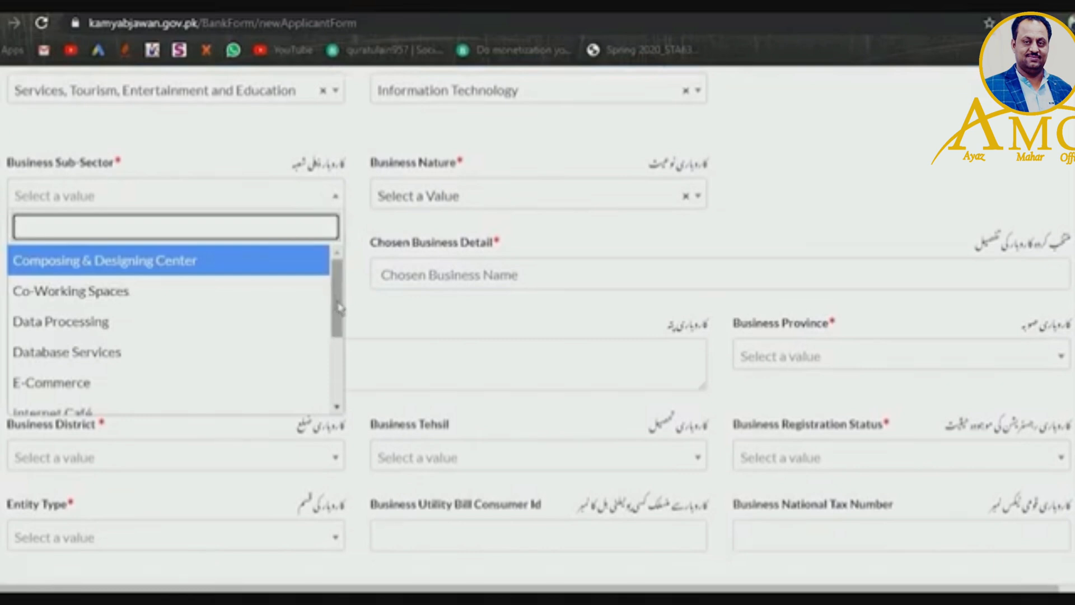
scroll(339, 324, "down", 2)
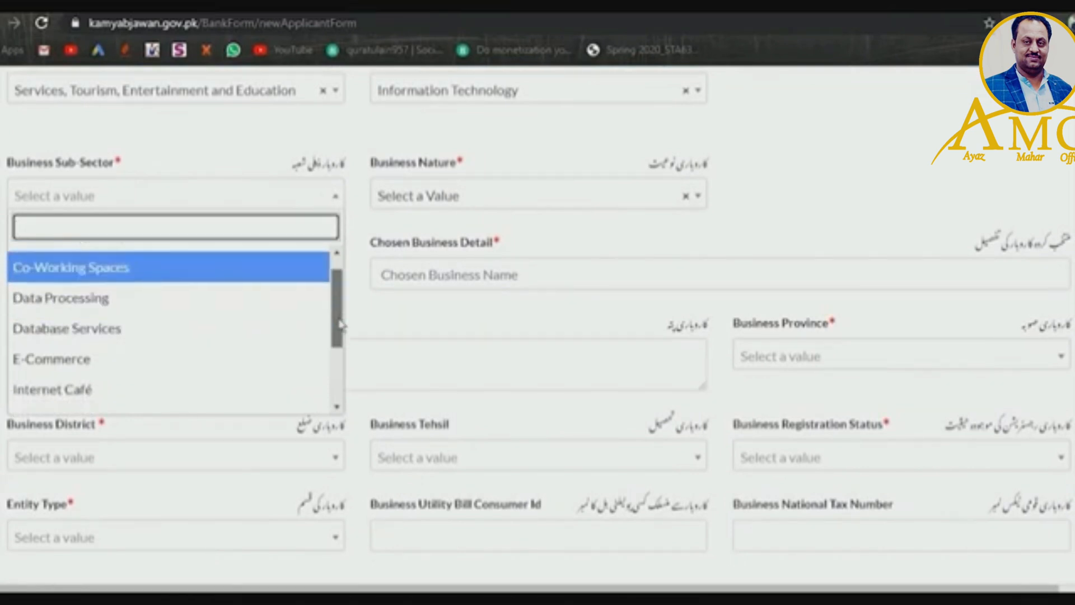
left_click_drag(344, 338, 345, 374)
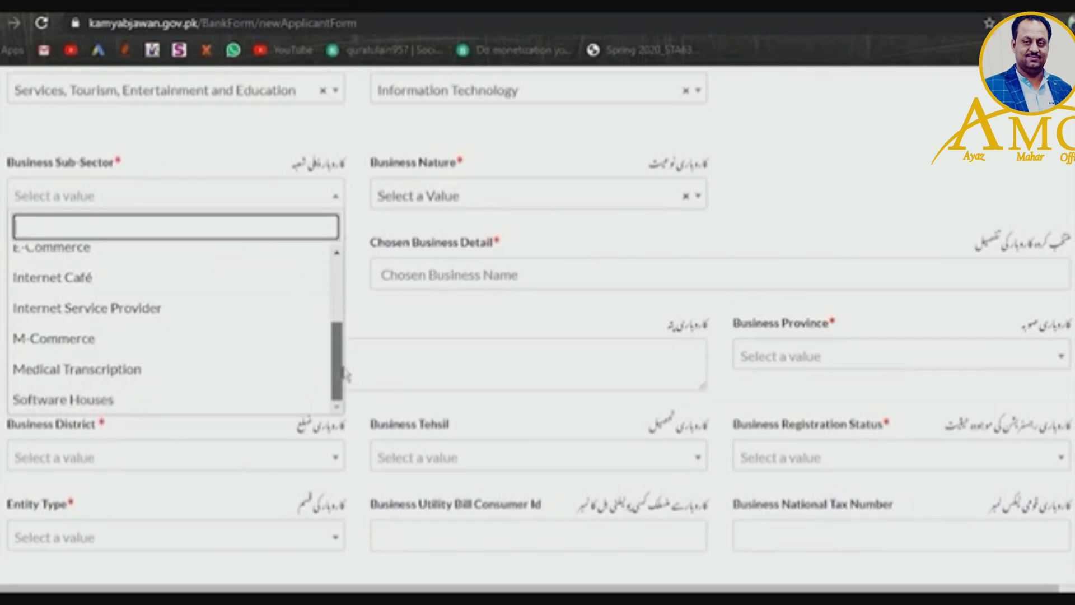
scroll(328, 263, "up", 3)
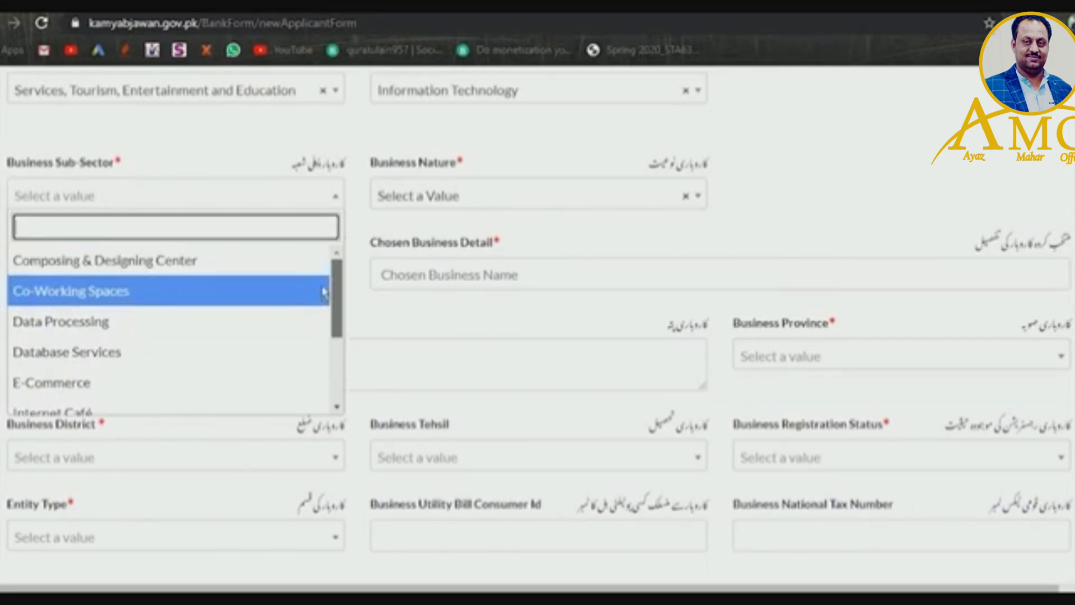
left_click(290, 384)
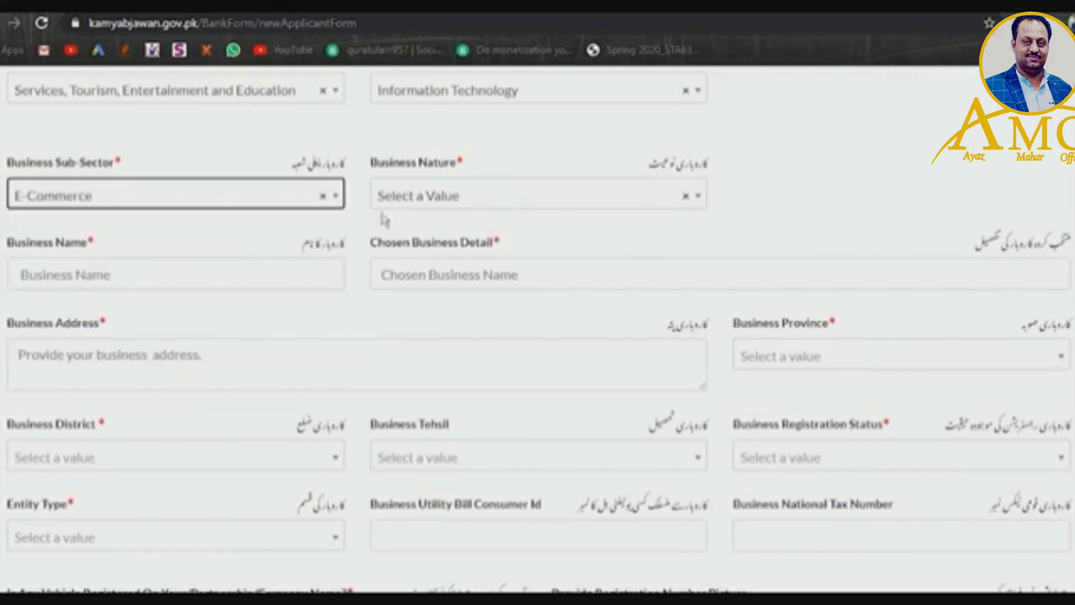
- Switch to Agriculture, Farming, Fishing and Forestry, with Horticulture sector and Grapes Farm sub-sector
left_click(271, 99)
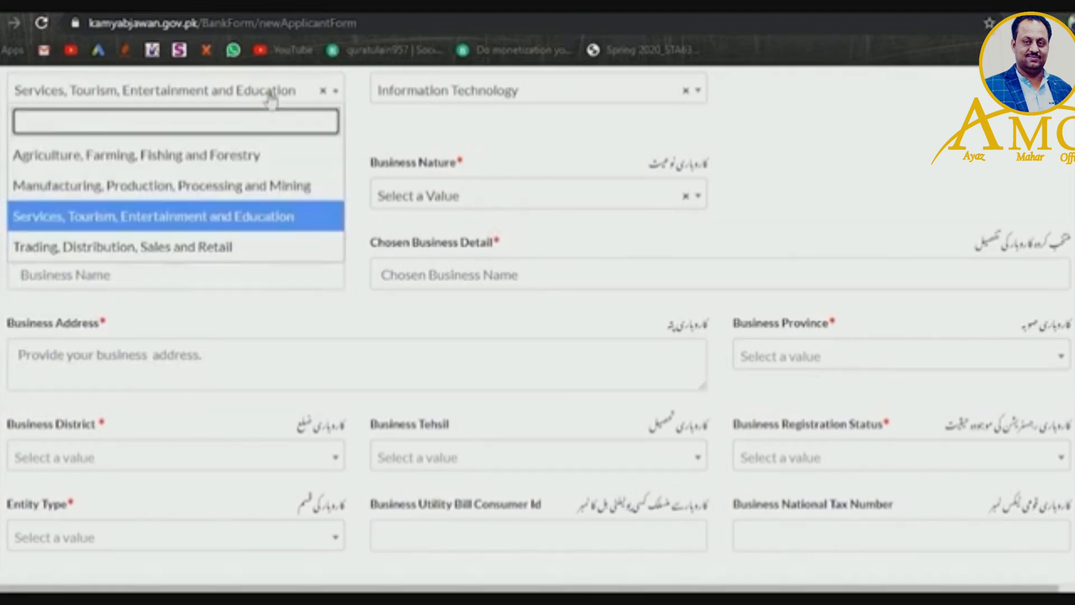
left_click(271, 99)
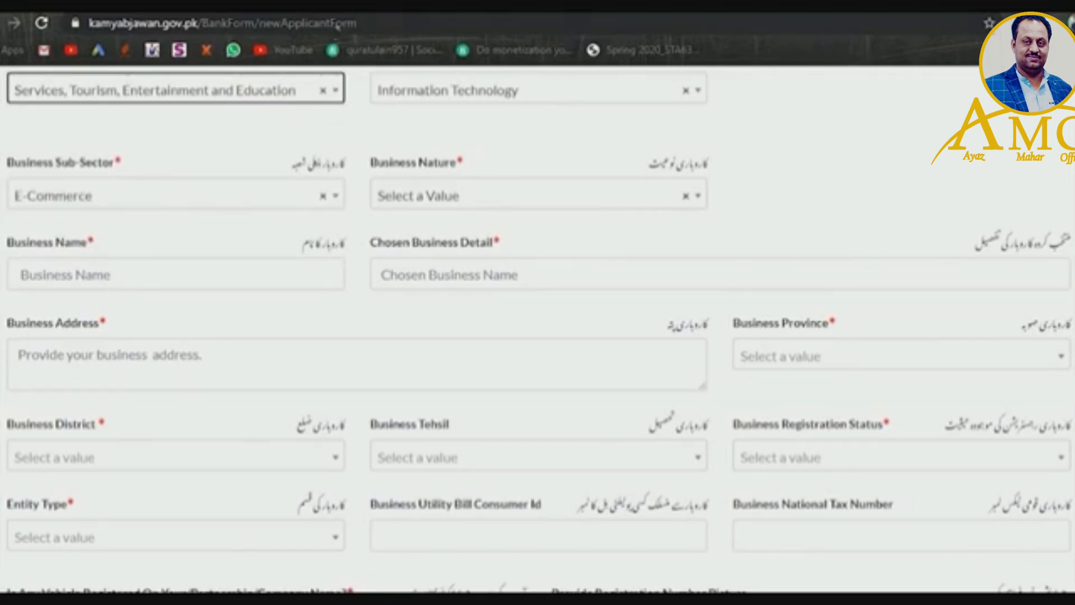
left_click(292, 99)
left_click(263, 155)
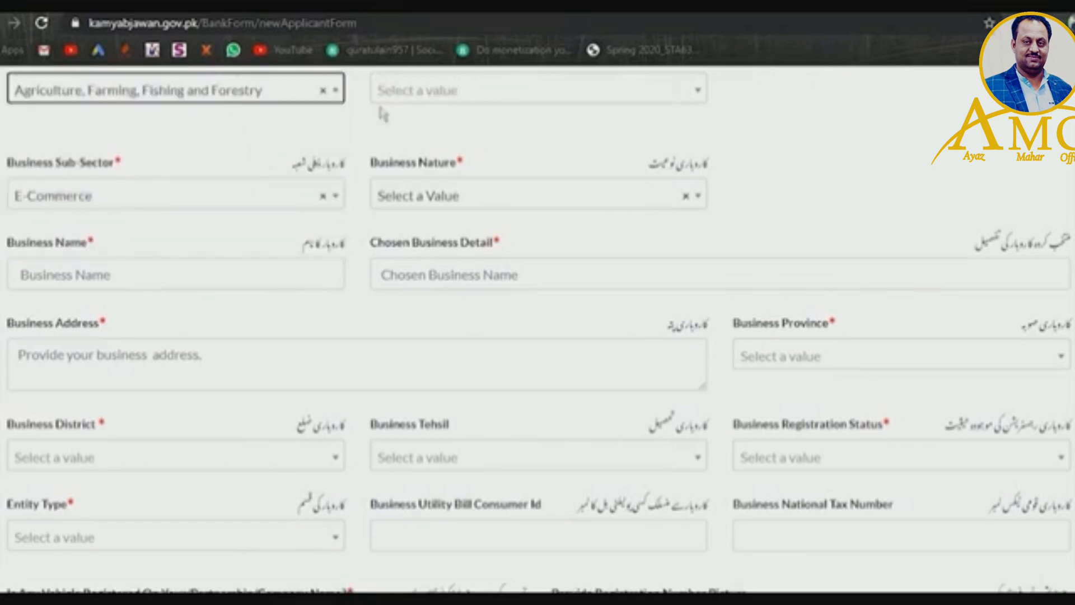
left_click(415, 94)
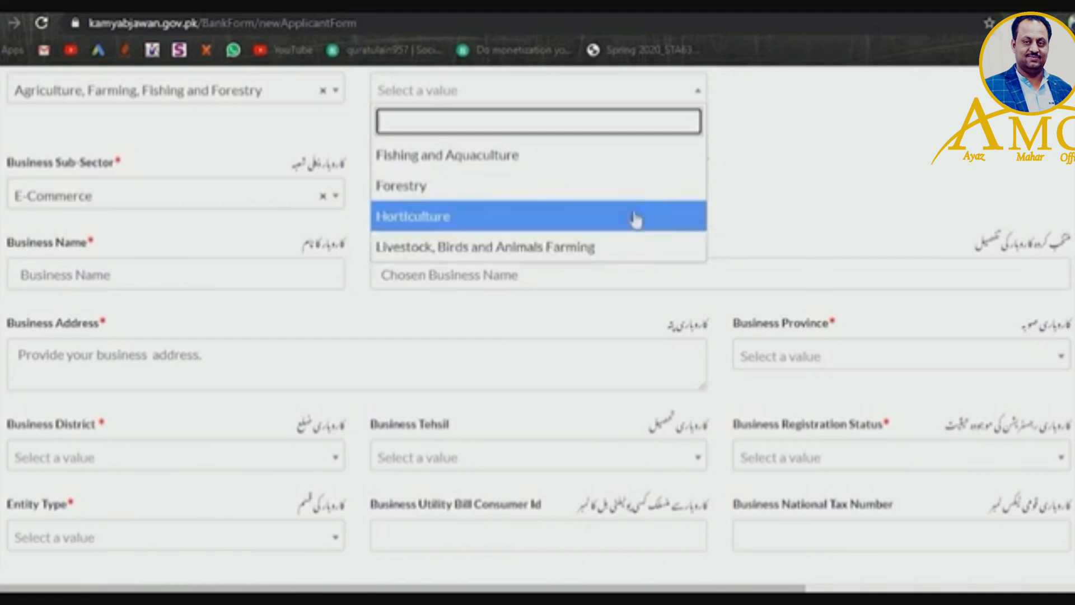
left_click(557, 213)
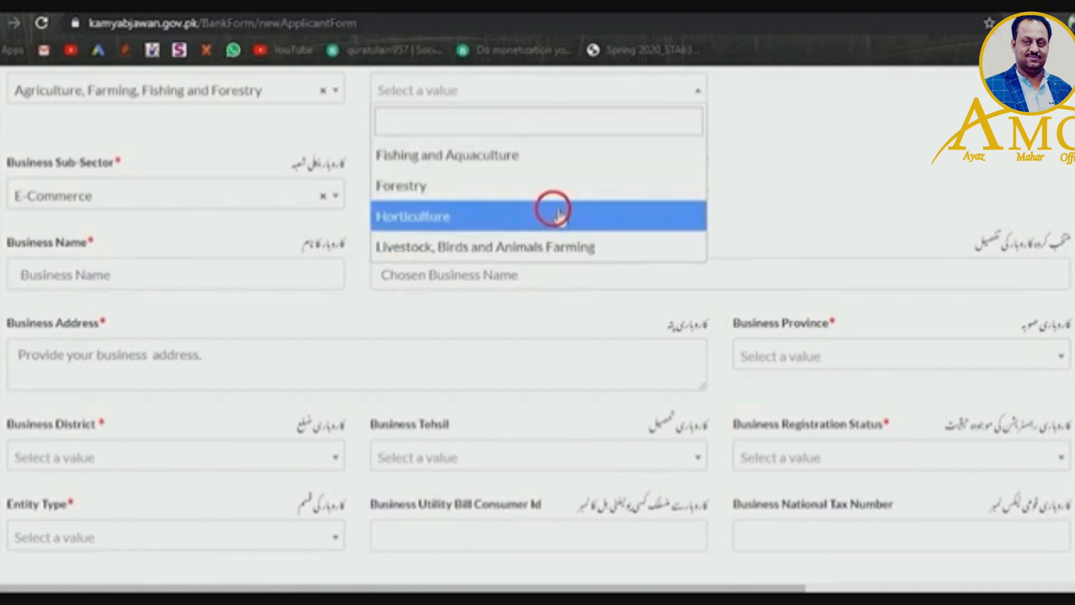
left_click(322, 197)
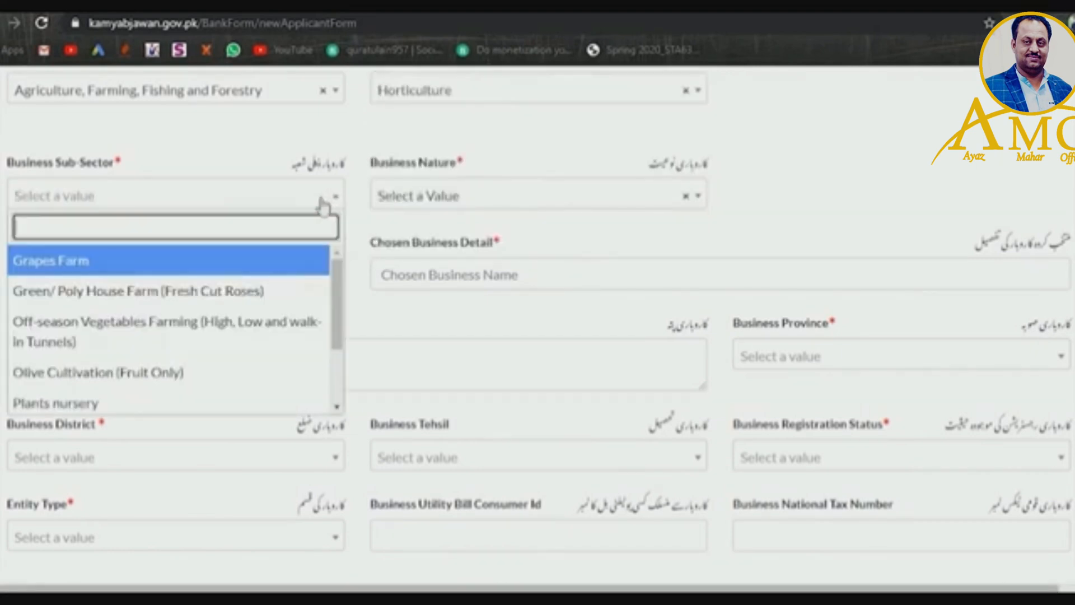
mouse_move(336, 274)
left_mouse_down()
mouse_move(338, 339)
mouse_move(337, 260)
left_mouse_up()
left_click(264, 271)
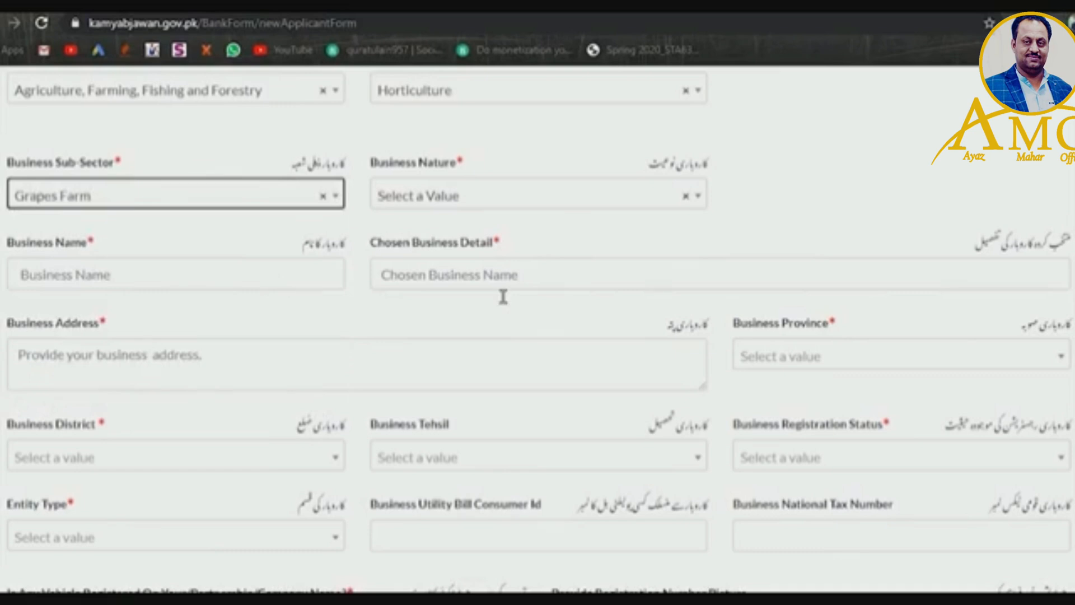
- Set the business nature to Local Business
left_click(544, 196)
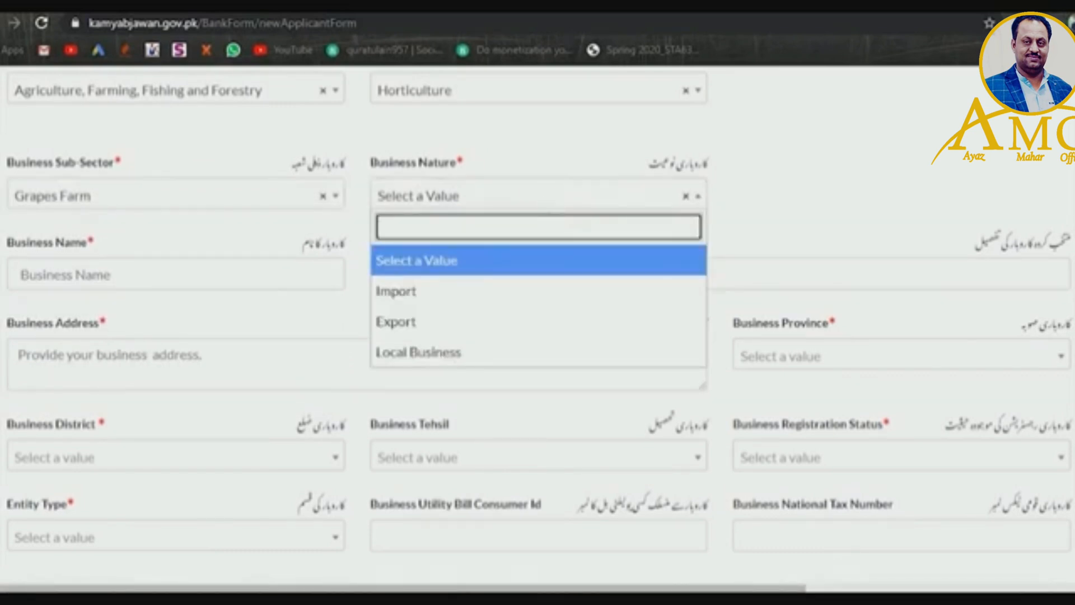
left_click(492, 359)
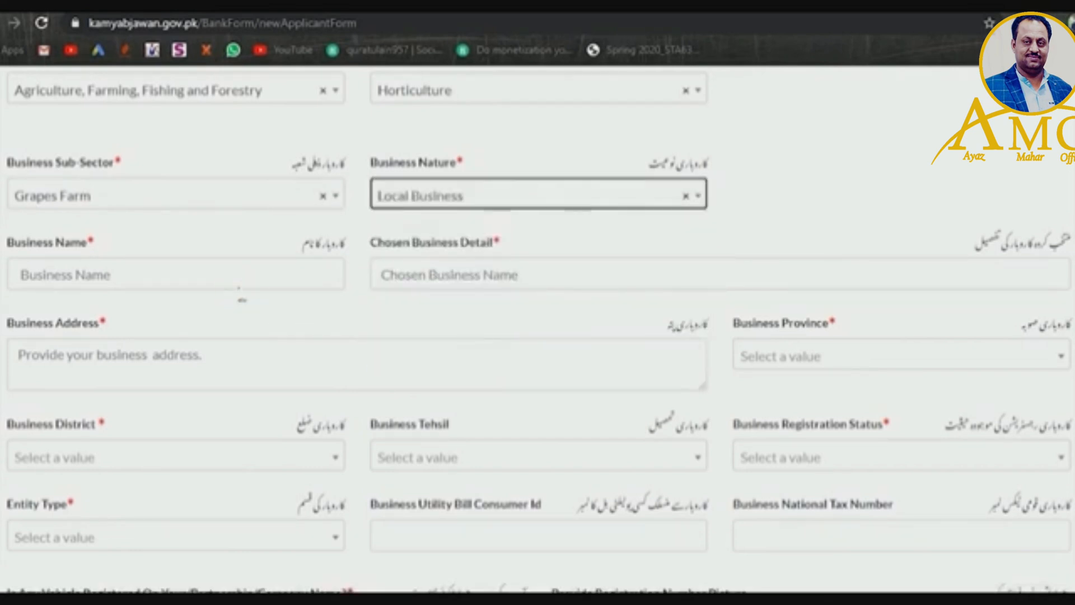
left_click(241, 288)
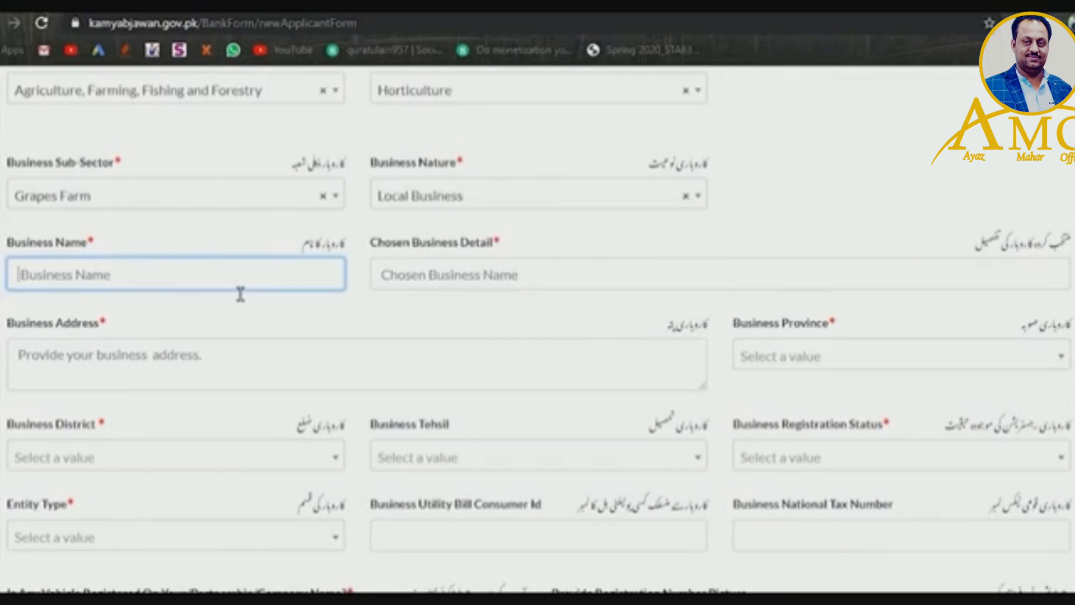
- Enter business name 'Malik and son' and chosen business detail 'Malik and sons agriculture and farmin'
type("Malik")
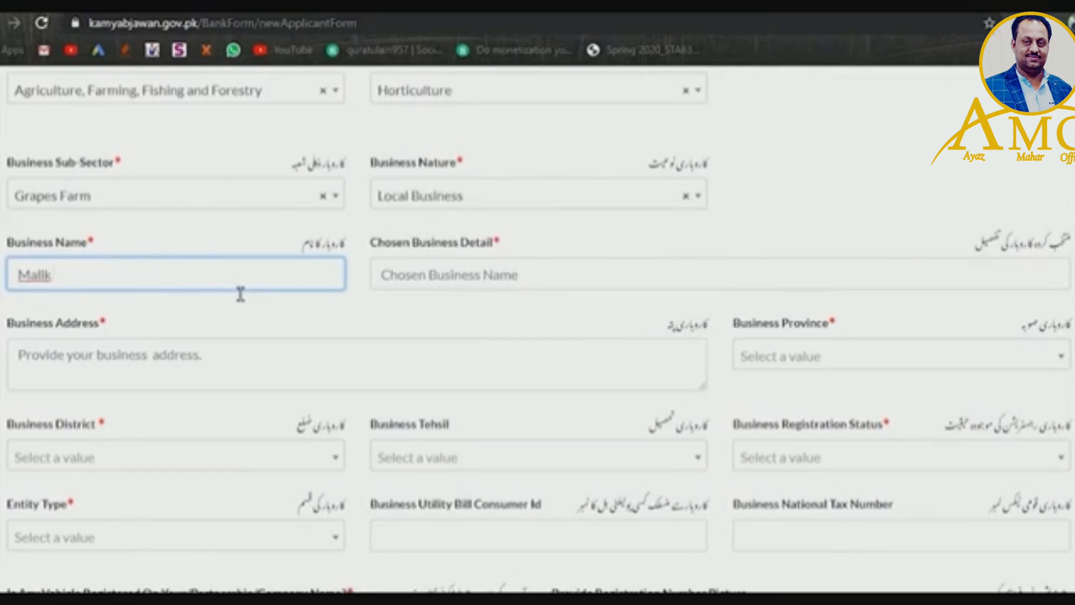
type(" and sons")
left_click(550, 295)
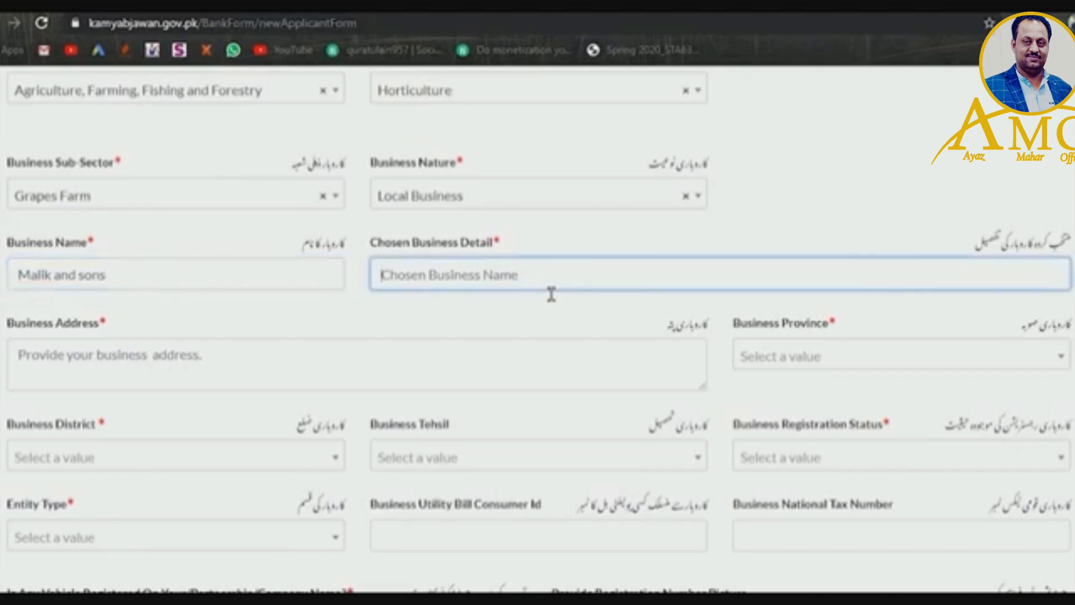
type("Malik")
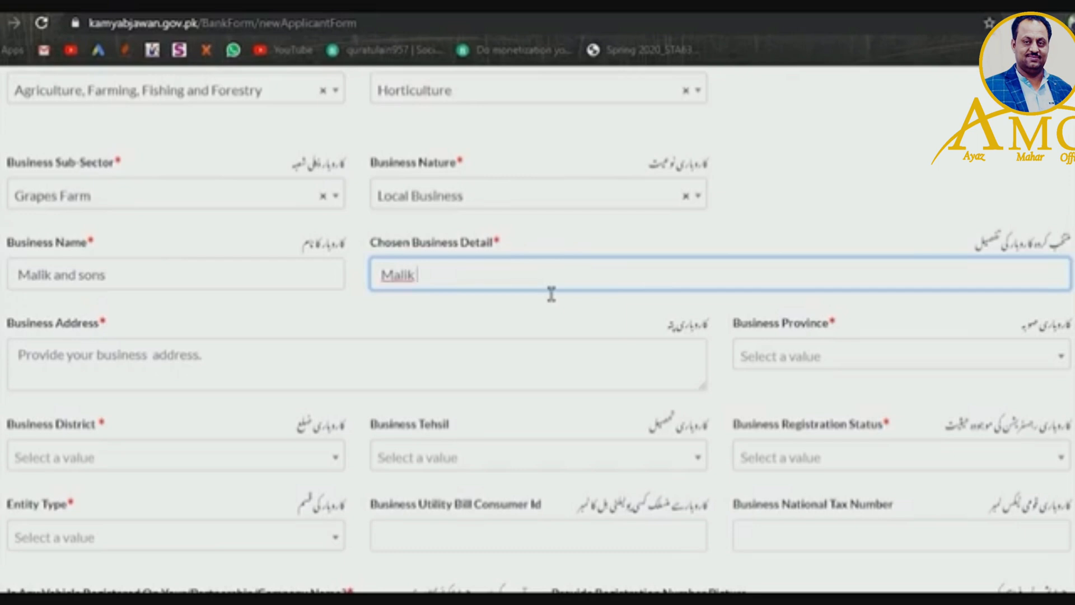
type(" and sons agricultu")
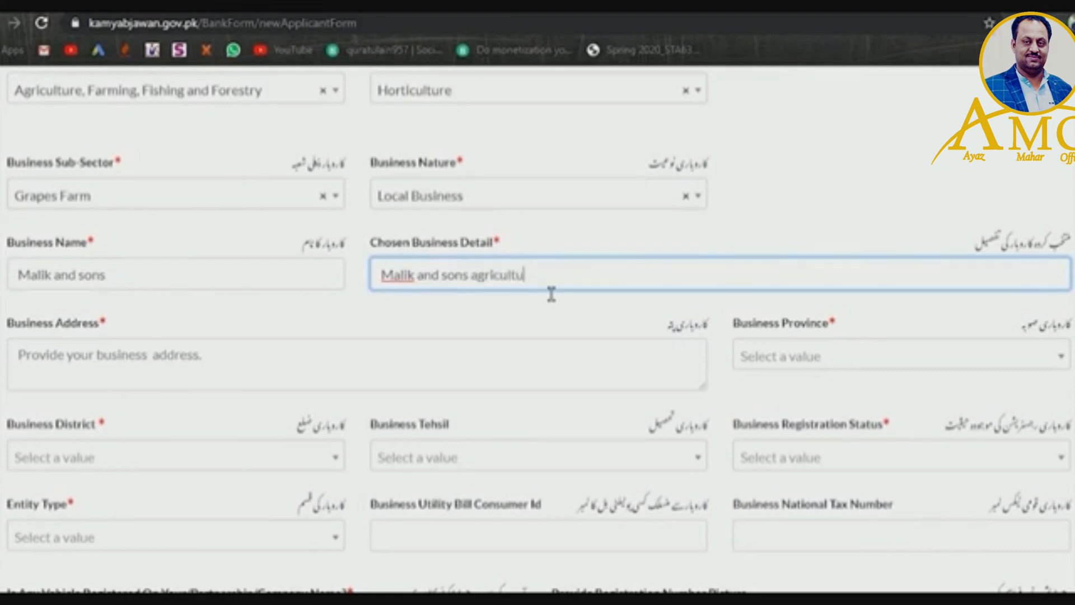
type("re and farming")
scroll(675, 291, "down", 3)
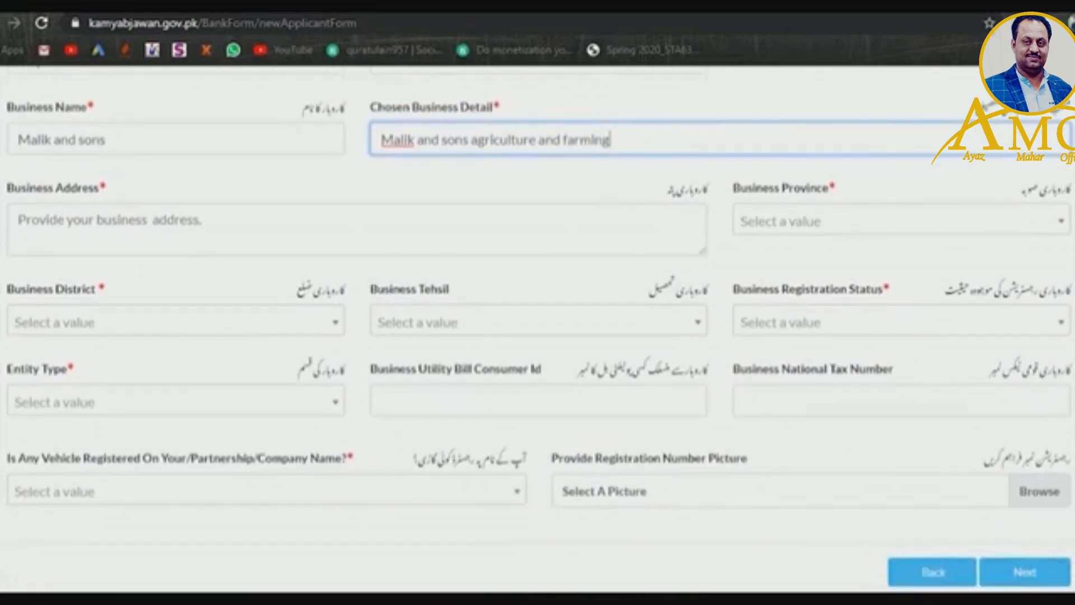
- Type the business address with its village and shop number, dismissing the autofill suggestions
left_click(400, 215)
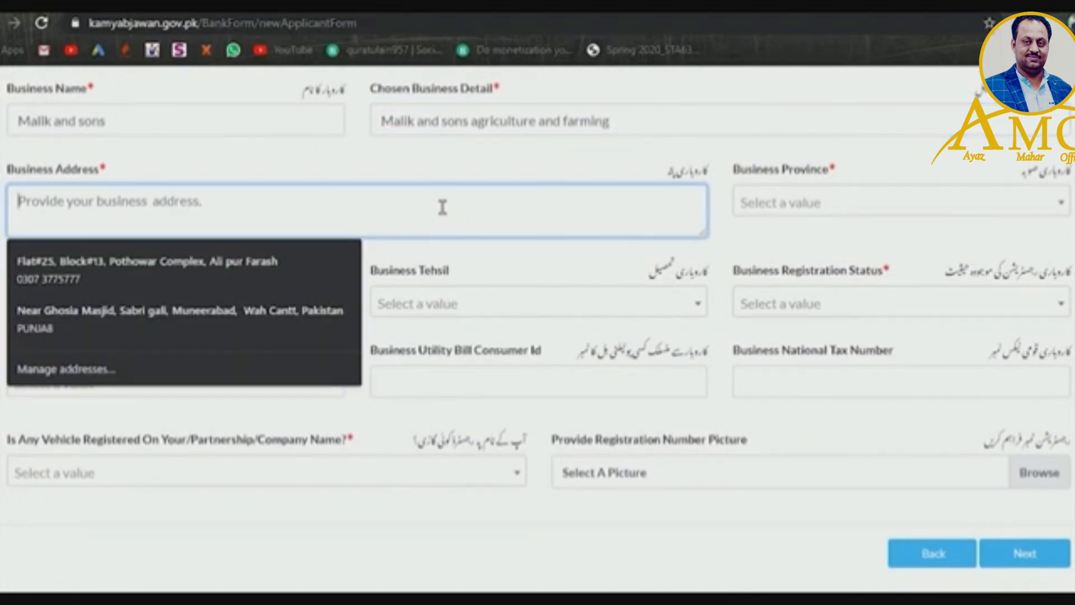
key("BackSpace")
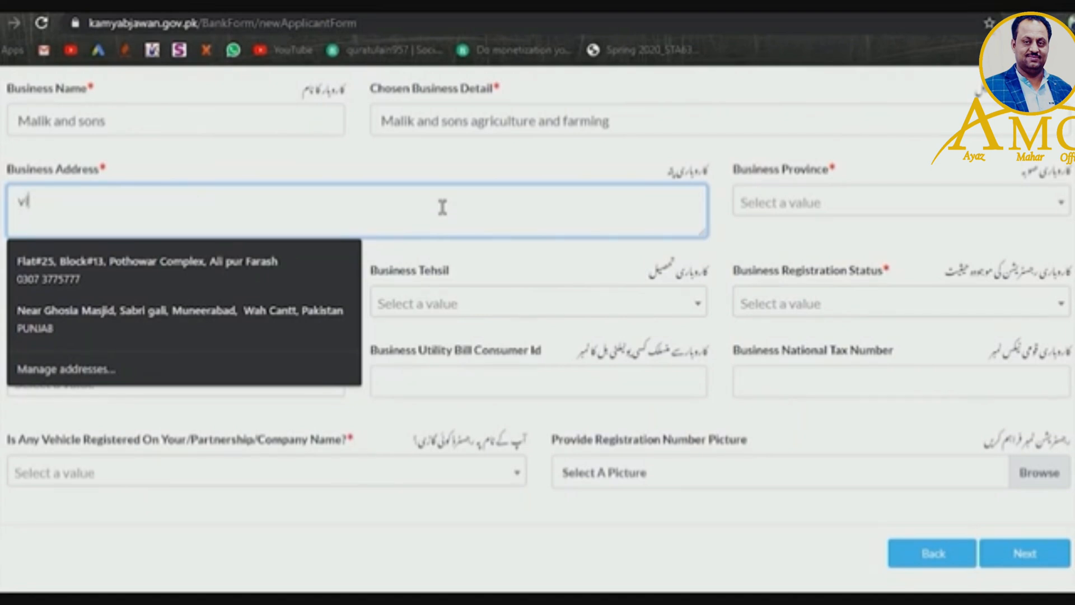
left_click(439, 271)
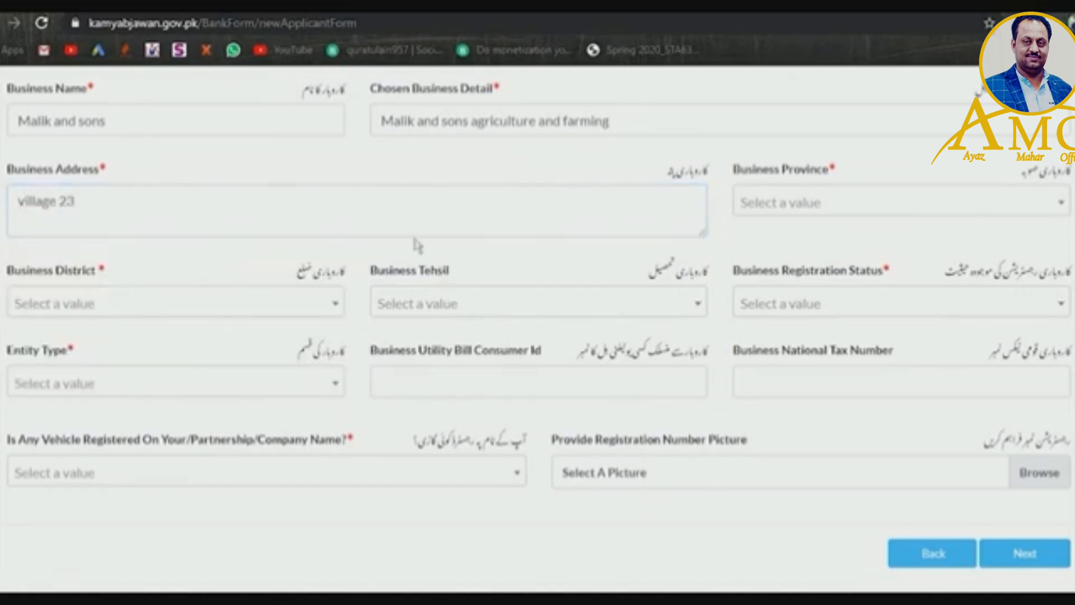
left_click(396, 223)
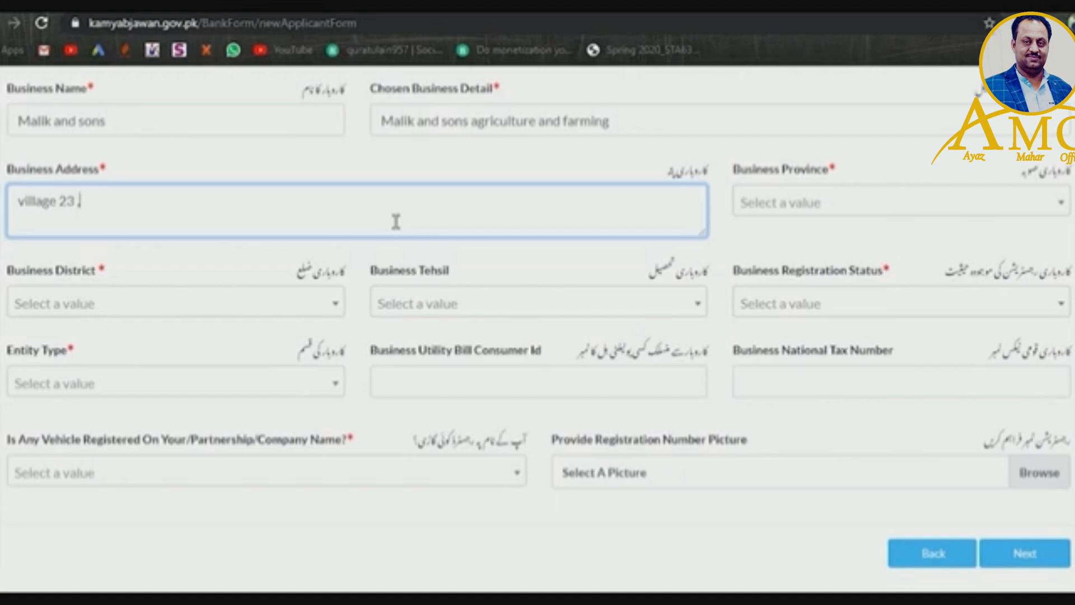
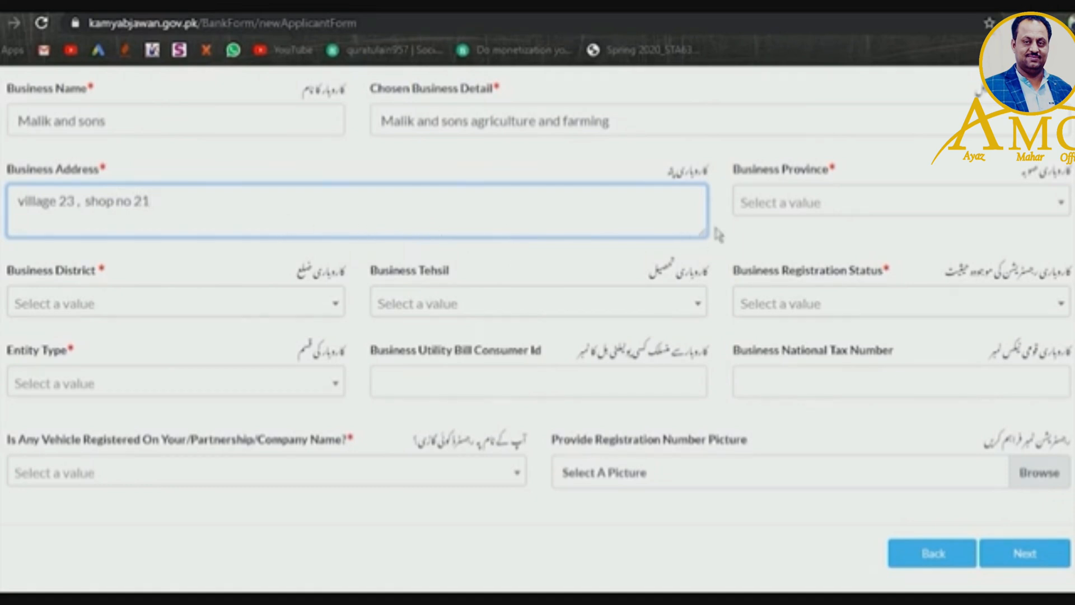
- Set the business province to Punjab, district Rawalpindi and tehsil Rawalpindi
left_click(812, 208)
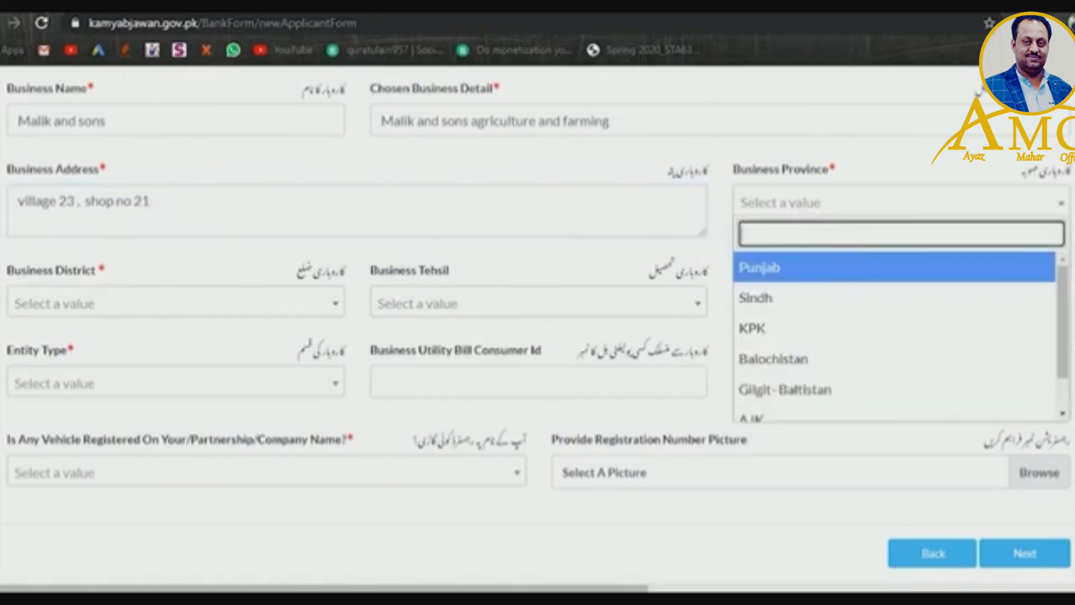
left_click(836, 281)
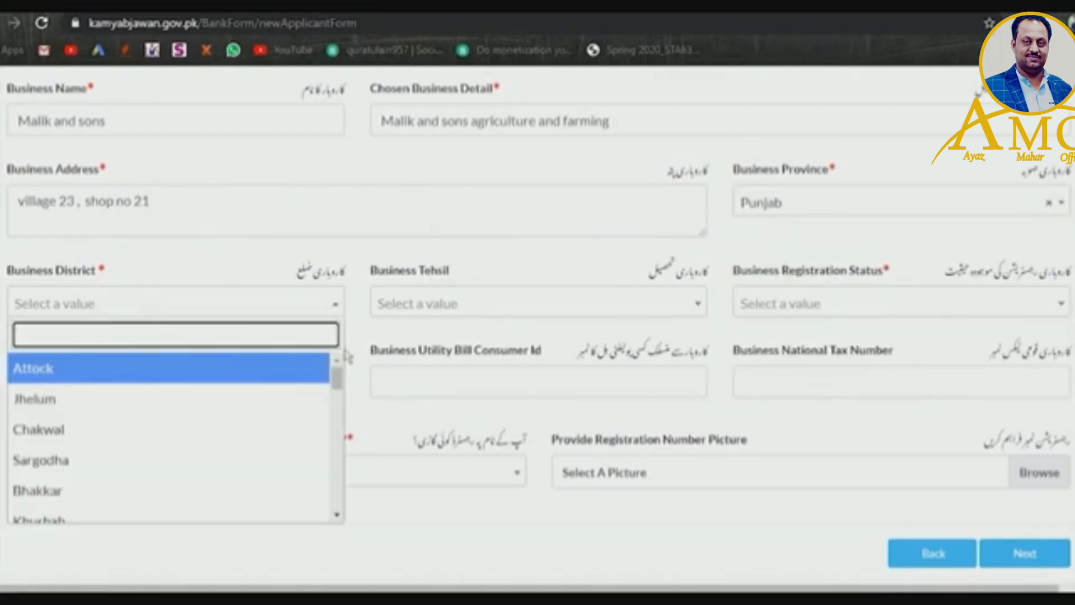
left_click_drag(336, 374, 342, 511)
left_click(313, 507)
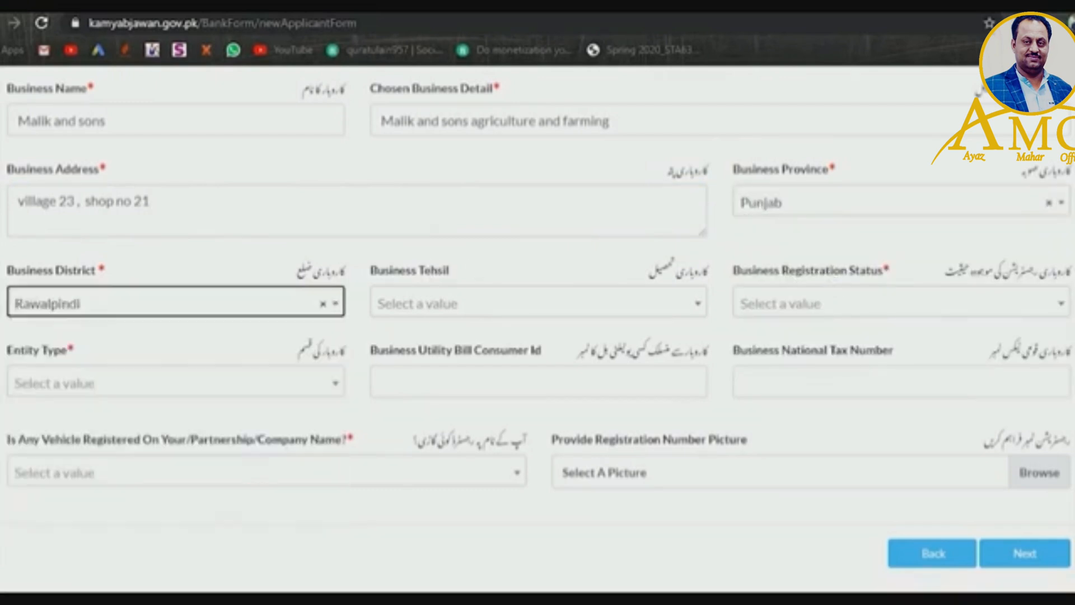
left_click(560, 307)
left_click(634, 378)
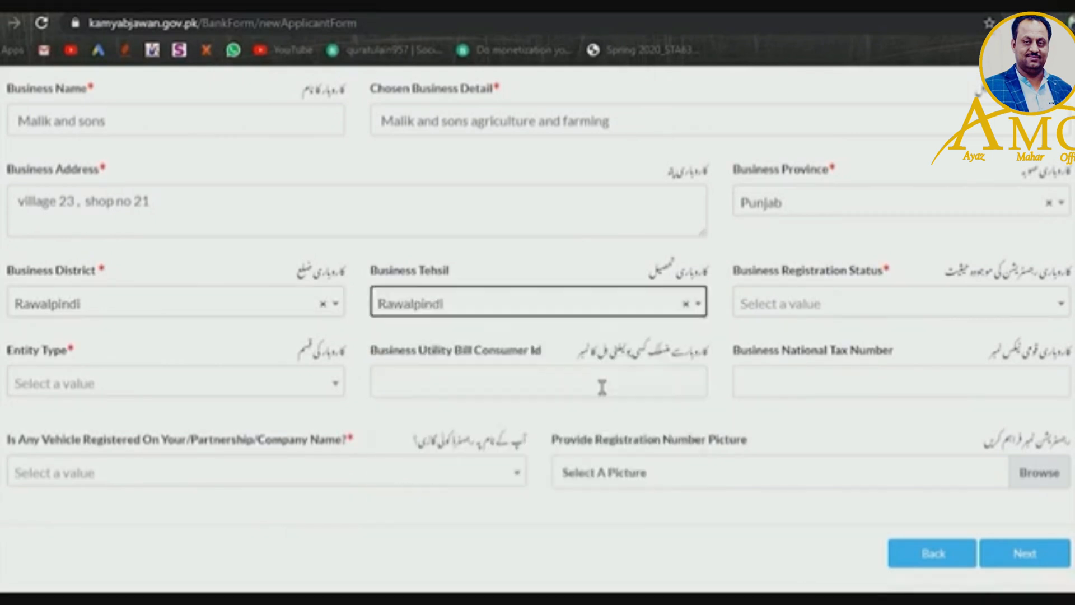
- Mark the business as UnRegistered with entity type Sole Proprietorship / Individual
left_click(925, 311)
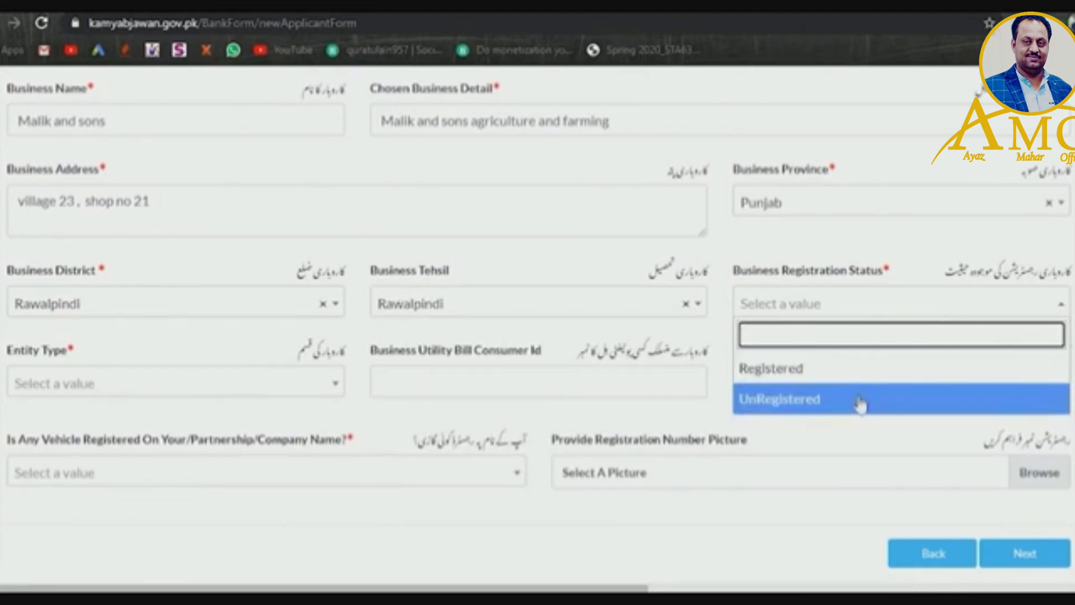
left_click(860, 404)
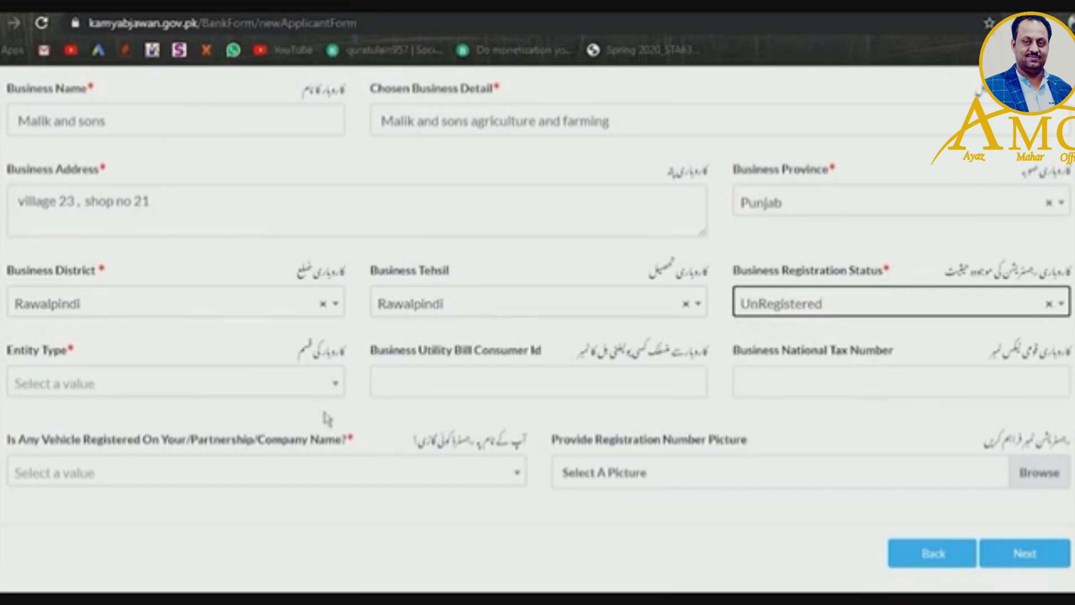
left_click(189, 386)
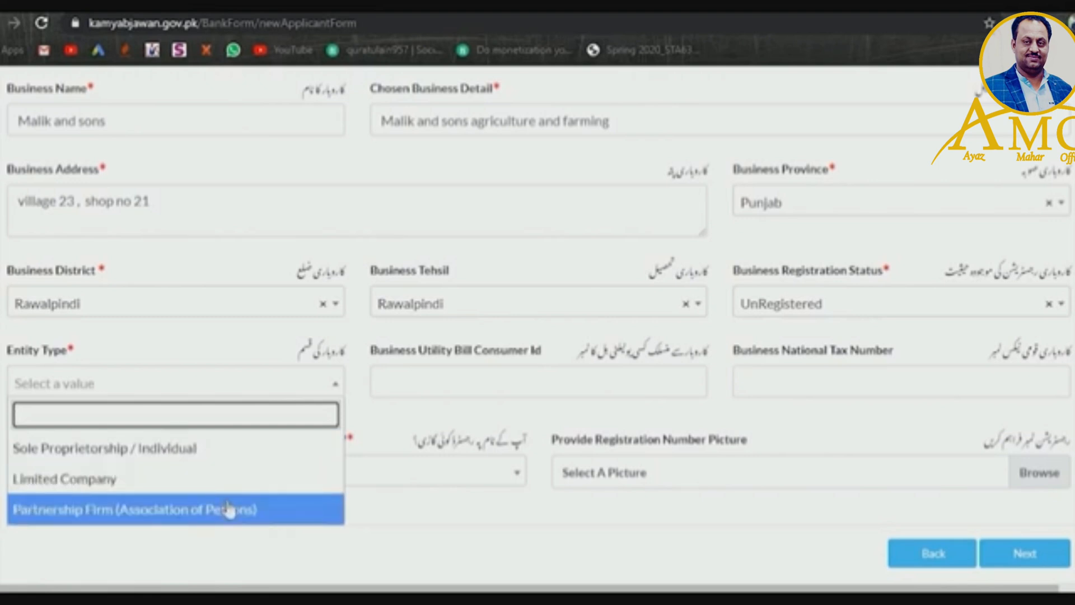
left_click(195, 458)
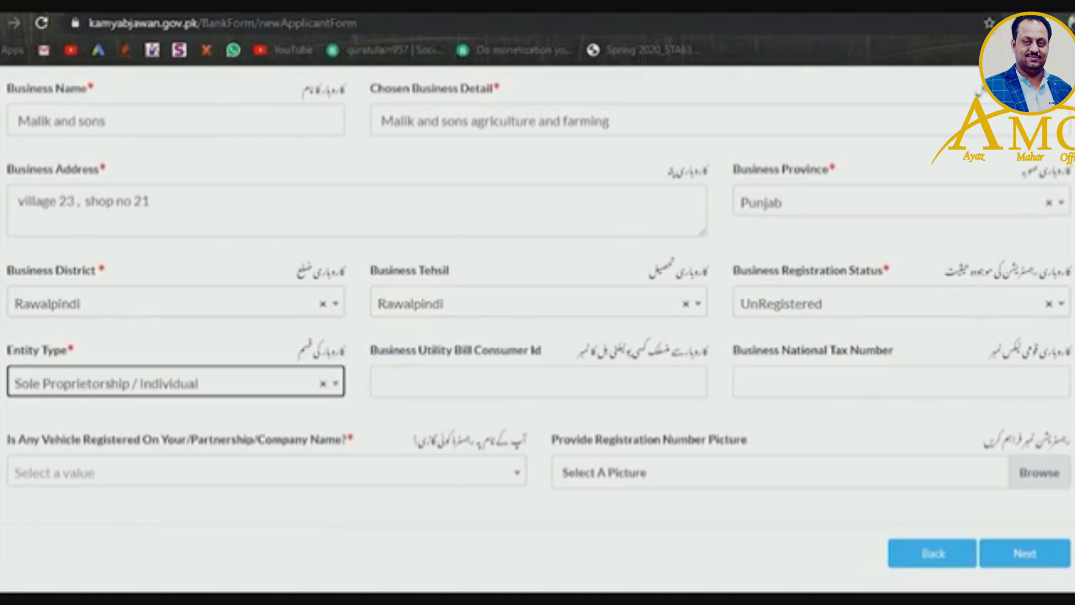
scroll(539, 318, "down", 2)
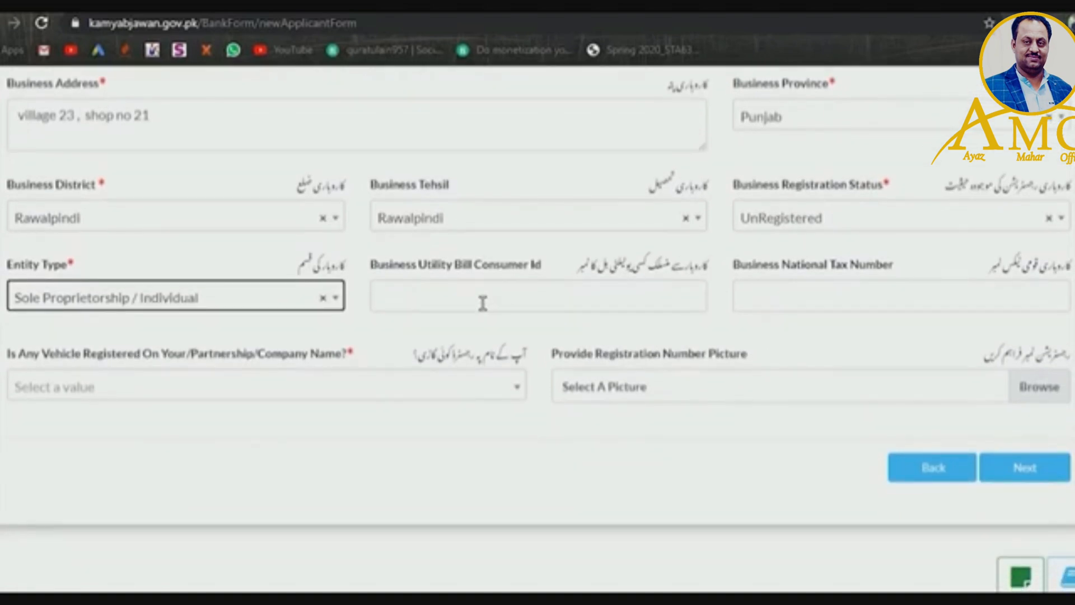
- Enter the utility bill consumer ID, tax number 'nill', and answer No for registered vehicles
left_click(477, 307)
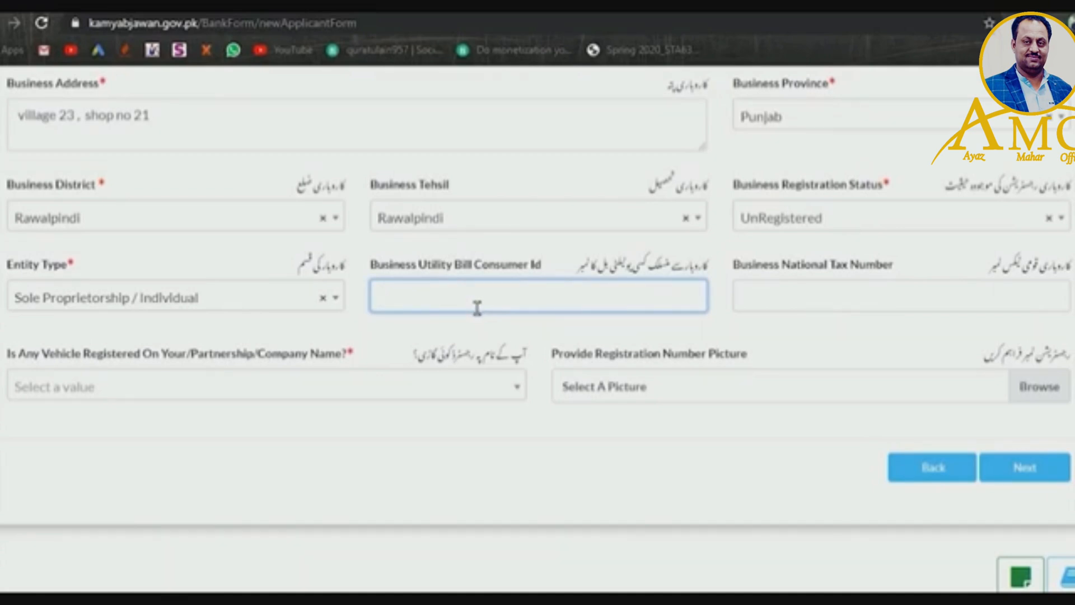
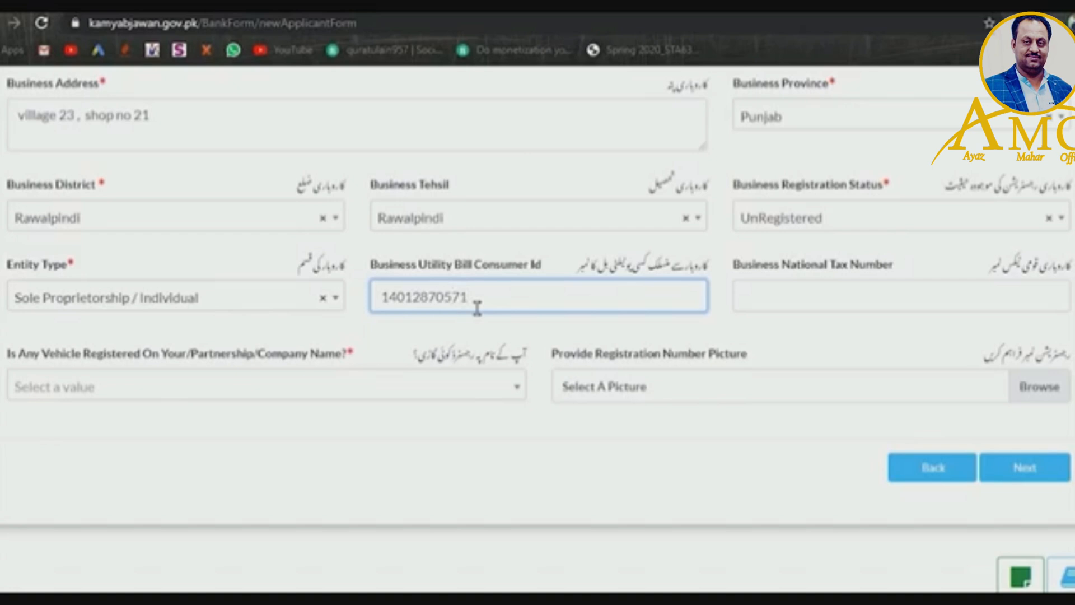
left_click(801, 317)
type("n")
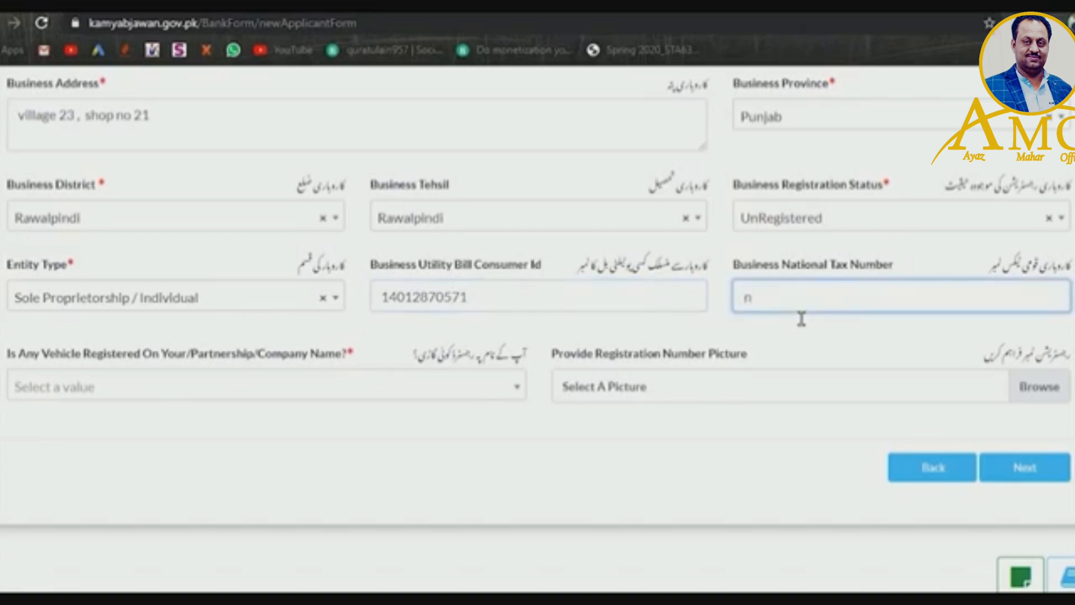
type("ill")
left_click(334, 394)
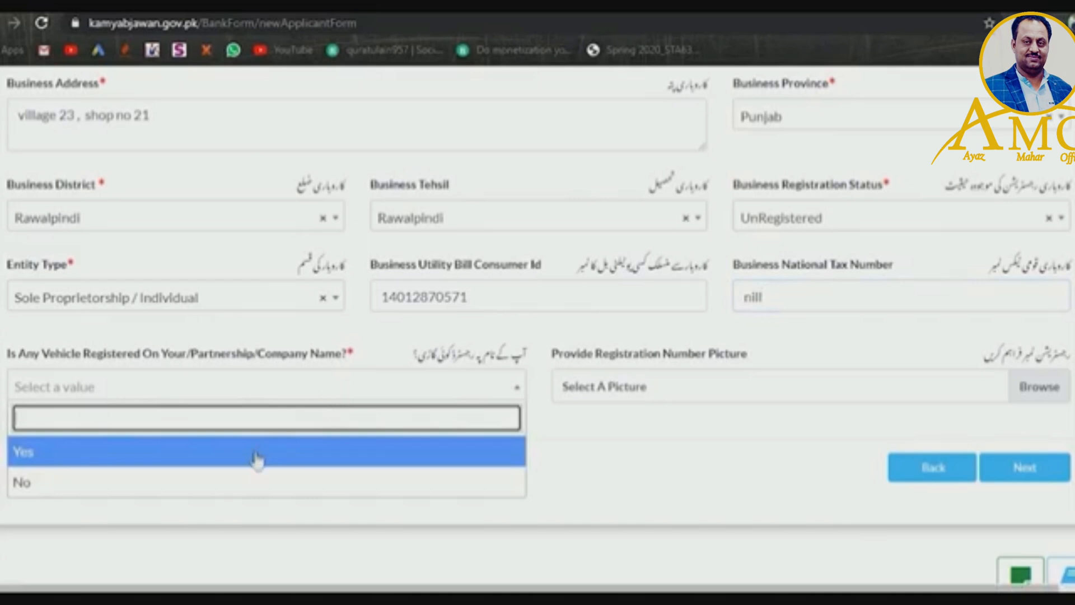
left_click(247, 489)
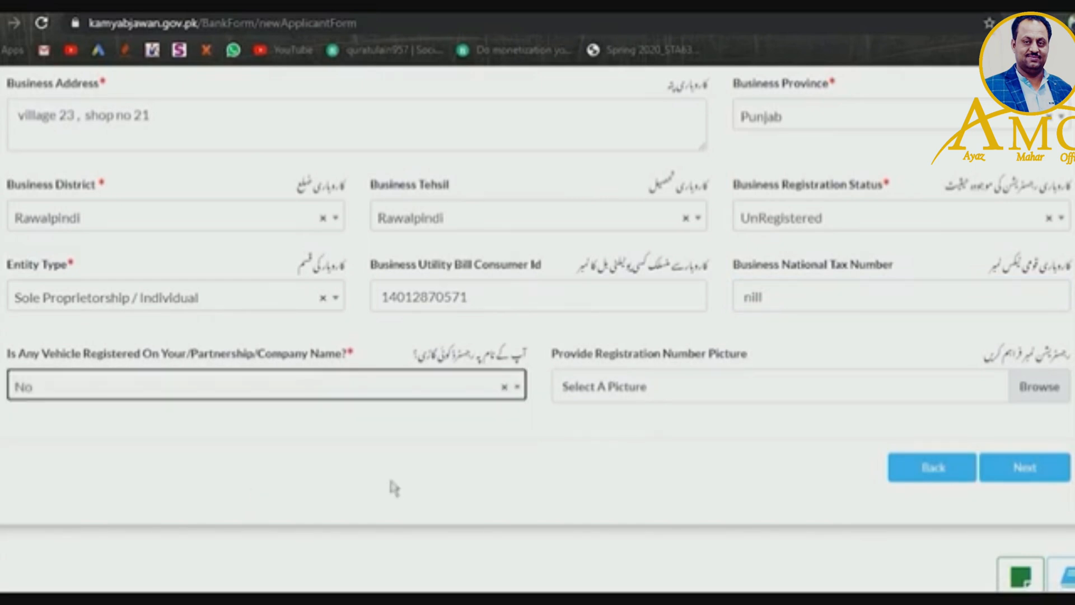
left_click(730, 387)
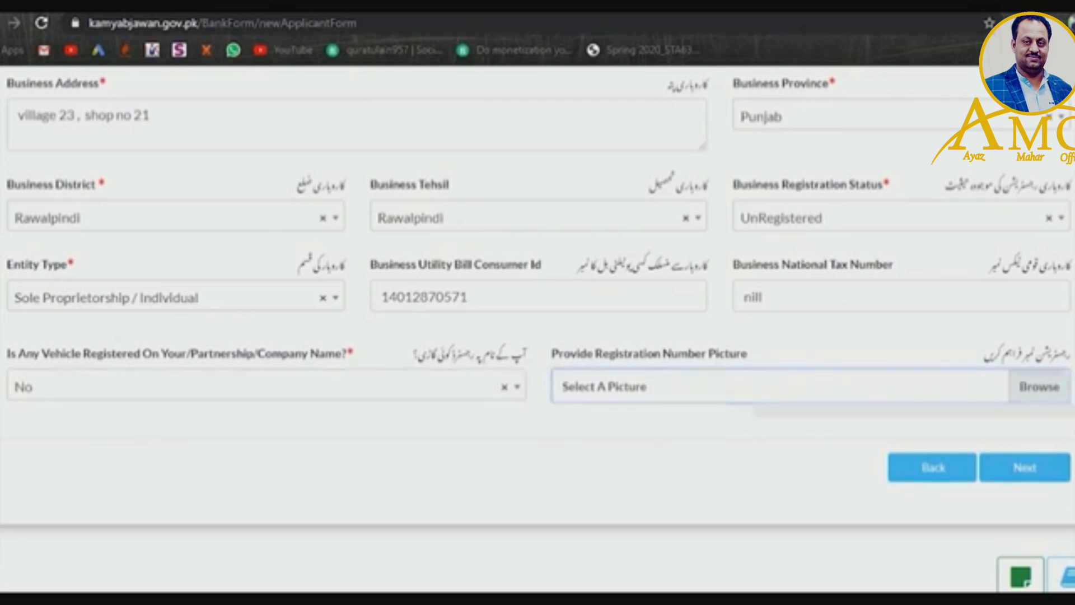
left_click(745, 510)
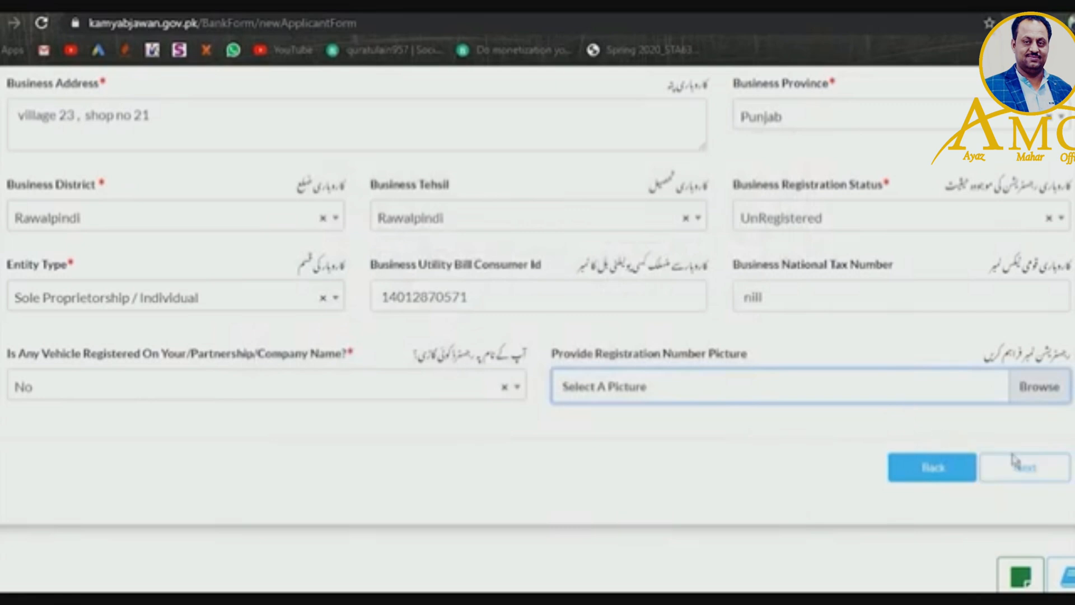
- Advance to F. Loan Details and set the Loan Type to Long Term Loan
left_click(1022, 470)
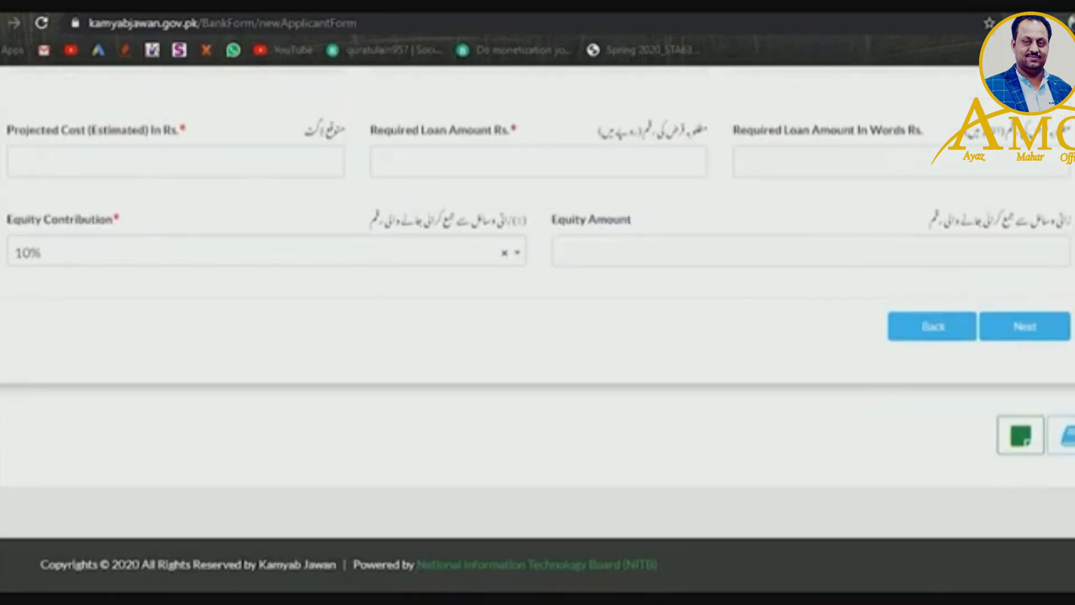
scroll(537, 328, "down", 5)
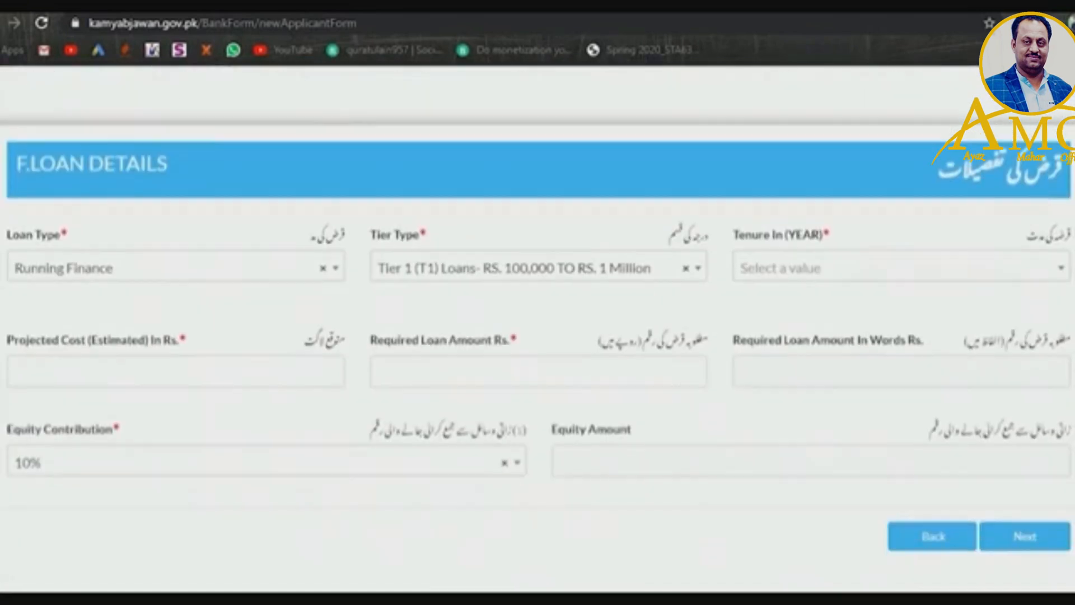
left_click(310, 264)
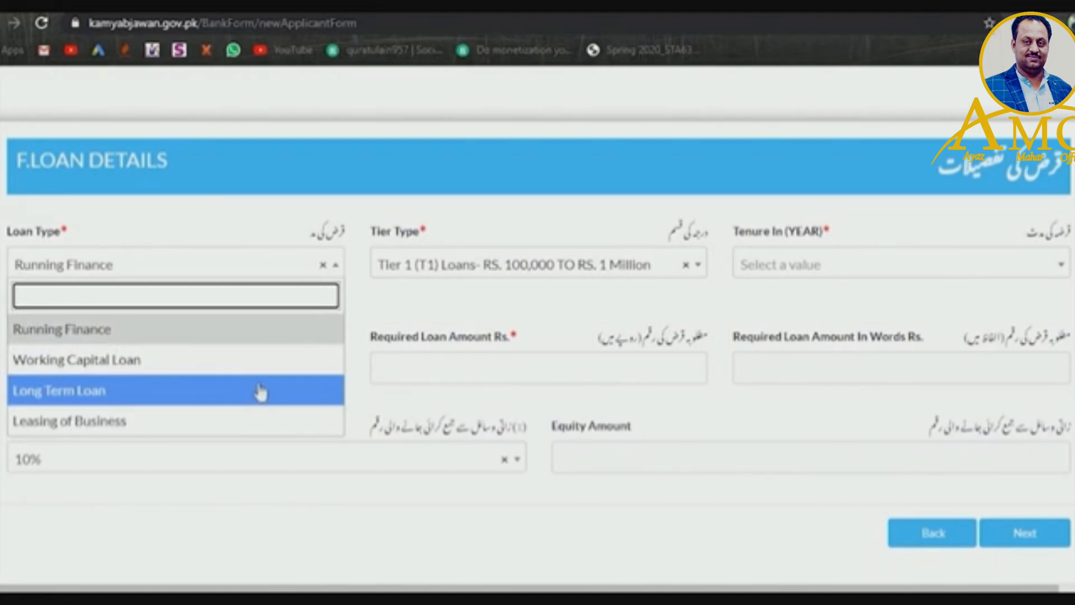
left_click(261, 392)
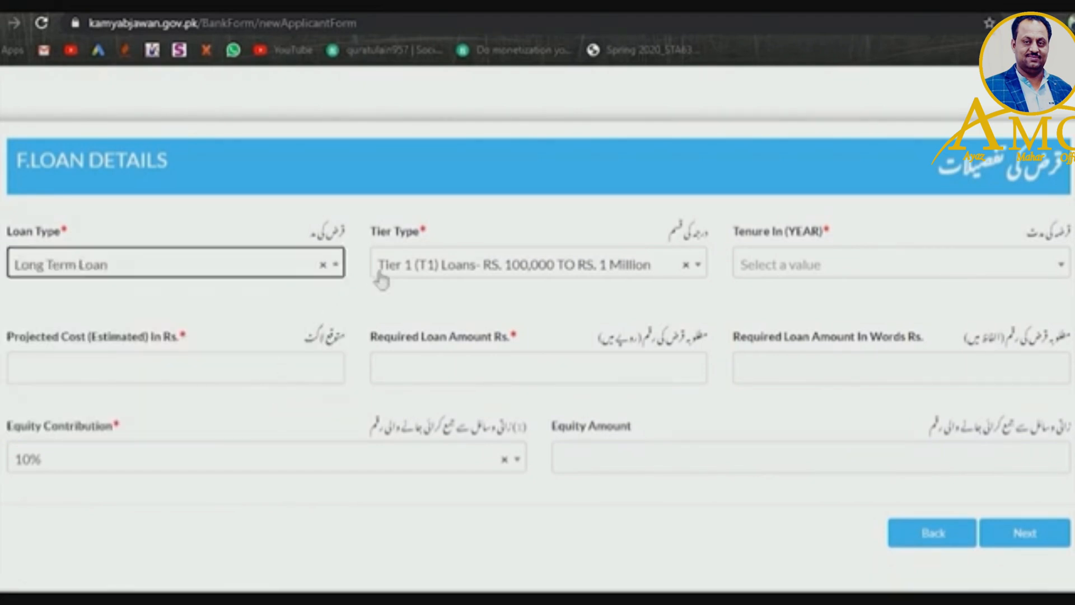
left_click(501, 275)
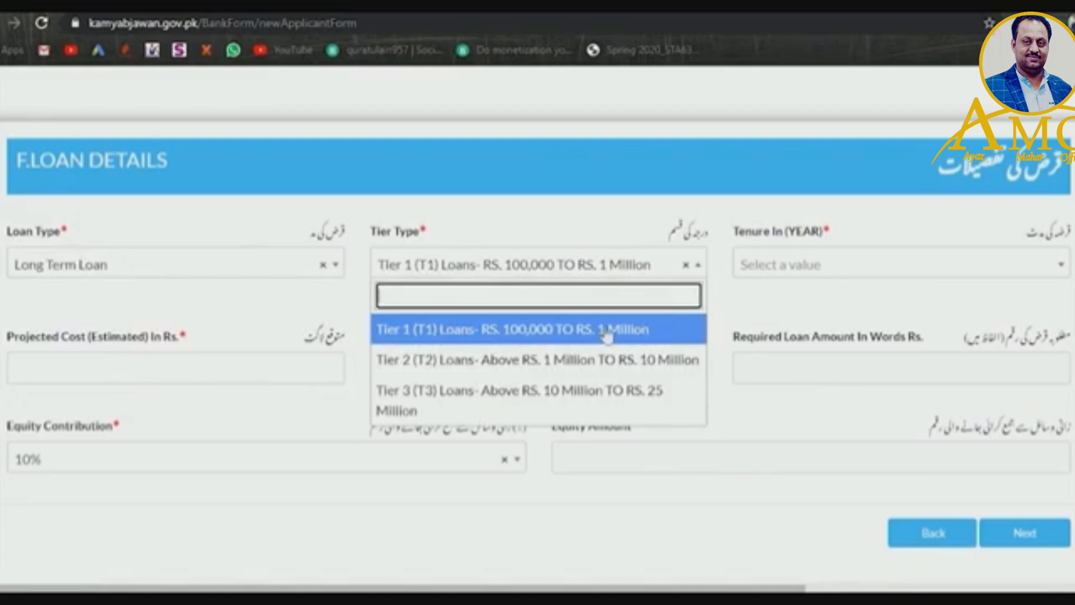
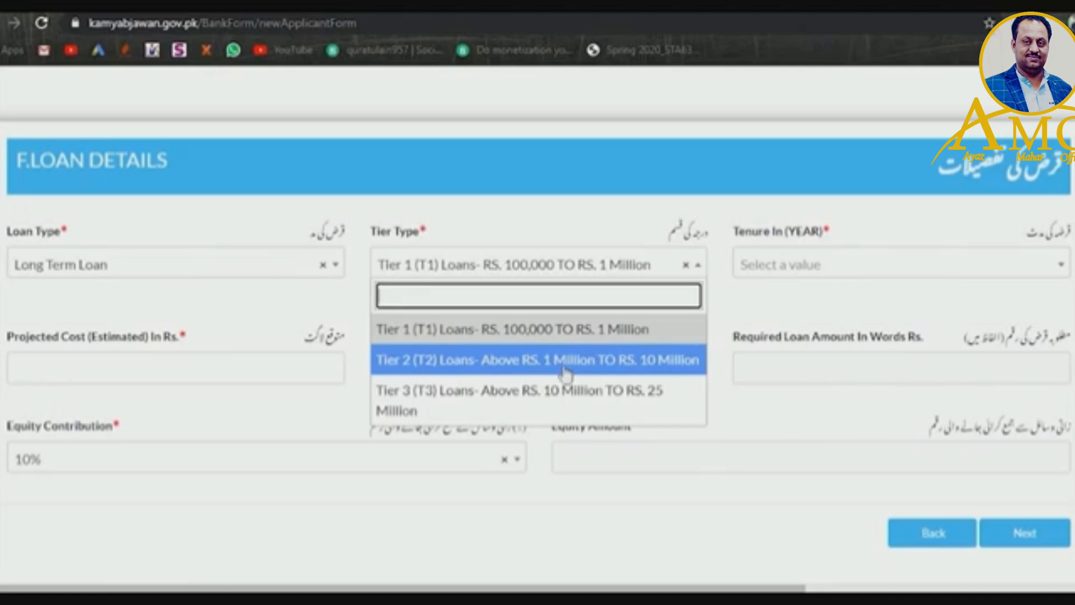
- Set the loan to Tier 2 with an 8 Years tenure
left_click(565, 372)
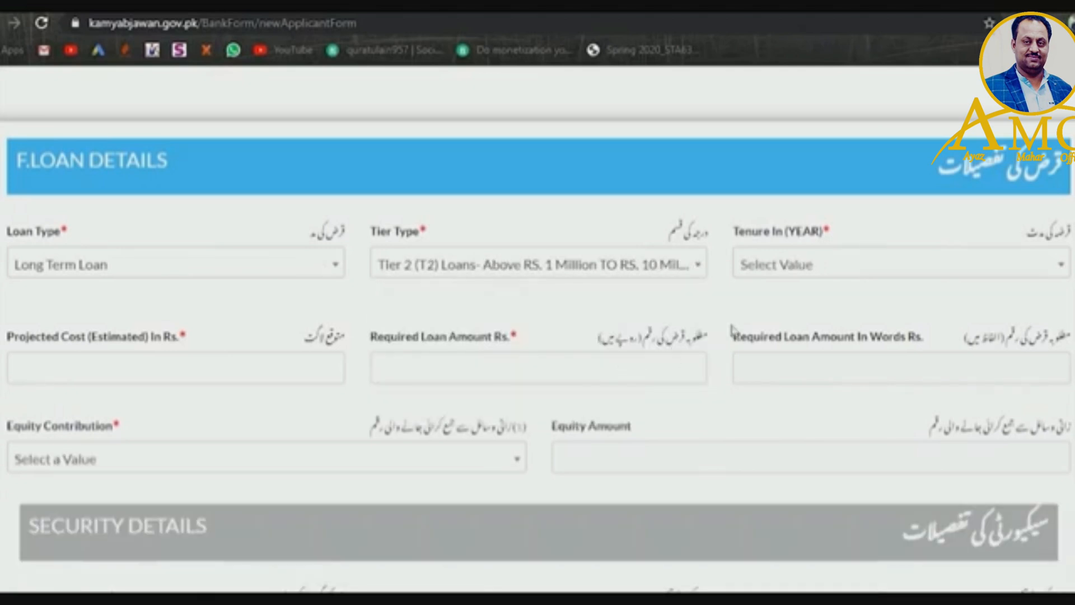
left_click(849, 271)
left_click_drag(1062, 404, 1065, 460)
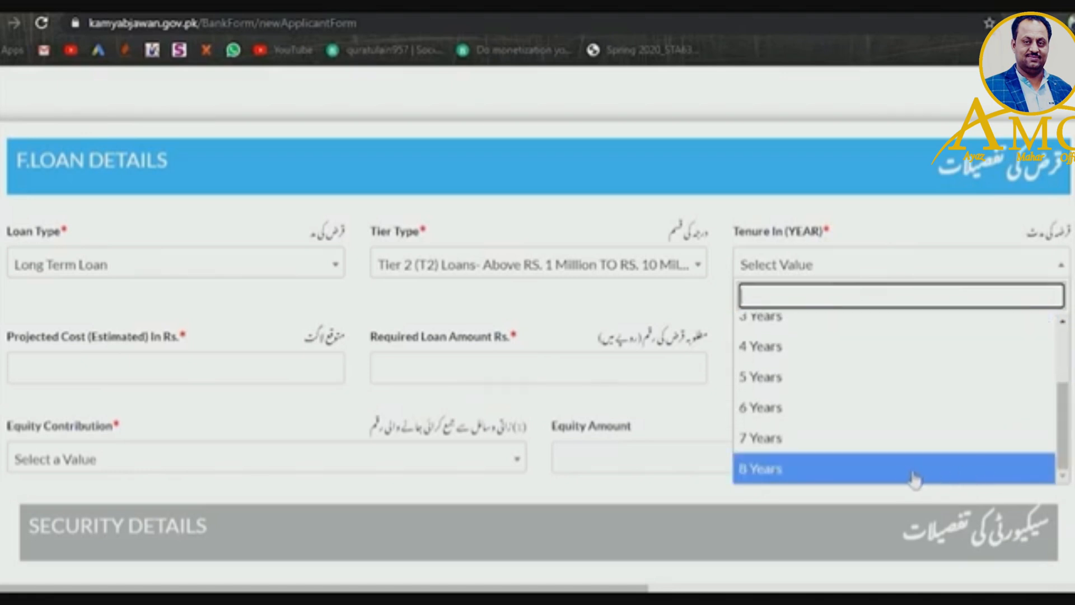
left_click(884, 469)
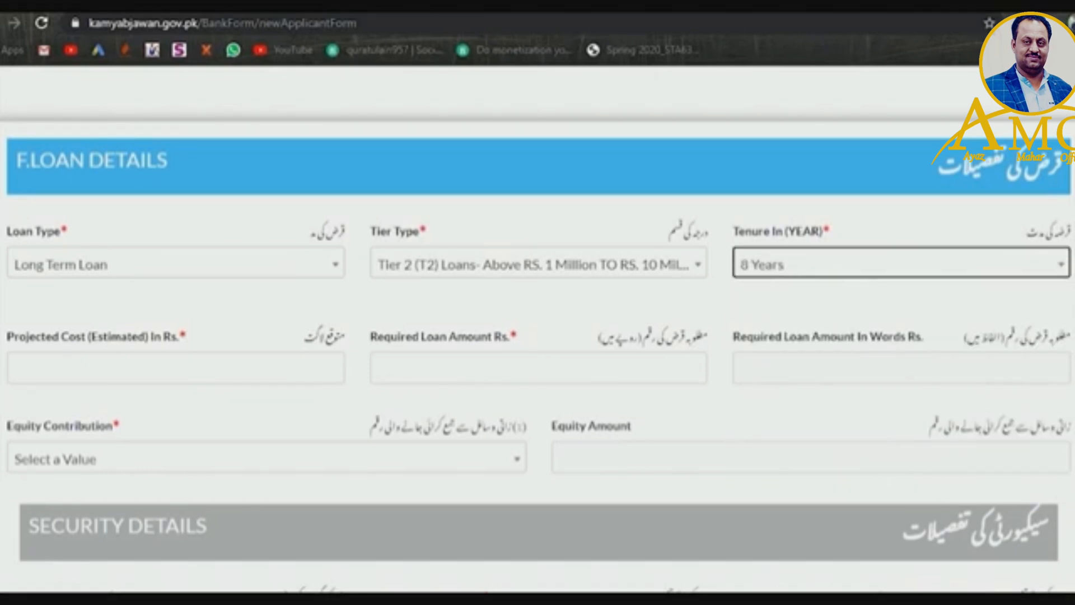
scroll(888, 473, "down", 1)
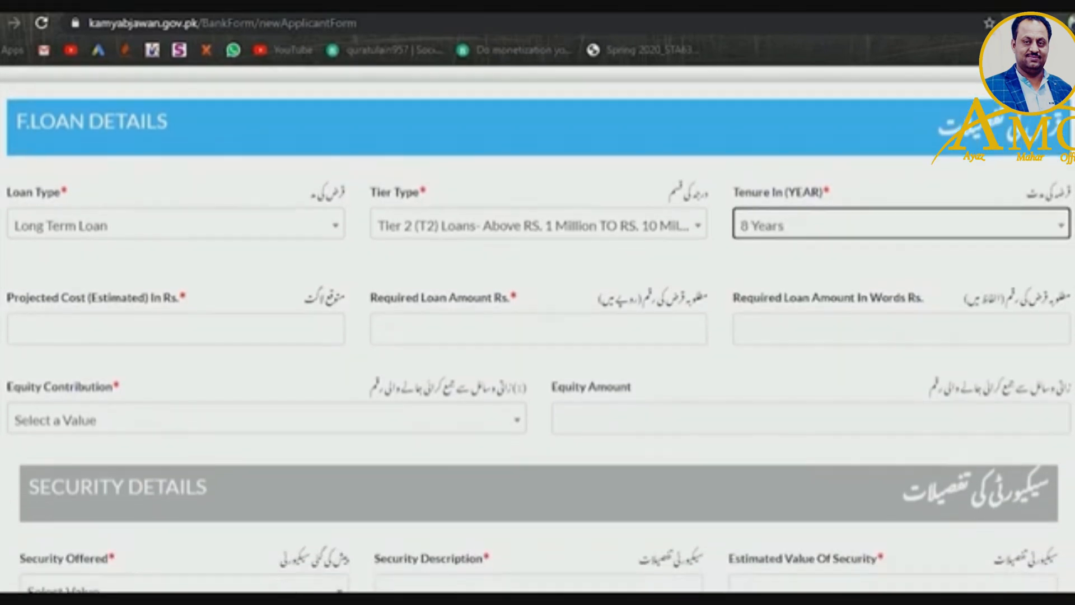
- Enter a projected cost of 80000000 and a required loan amount of 70,00000
left_click(264, 335)
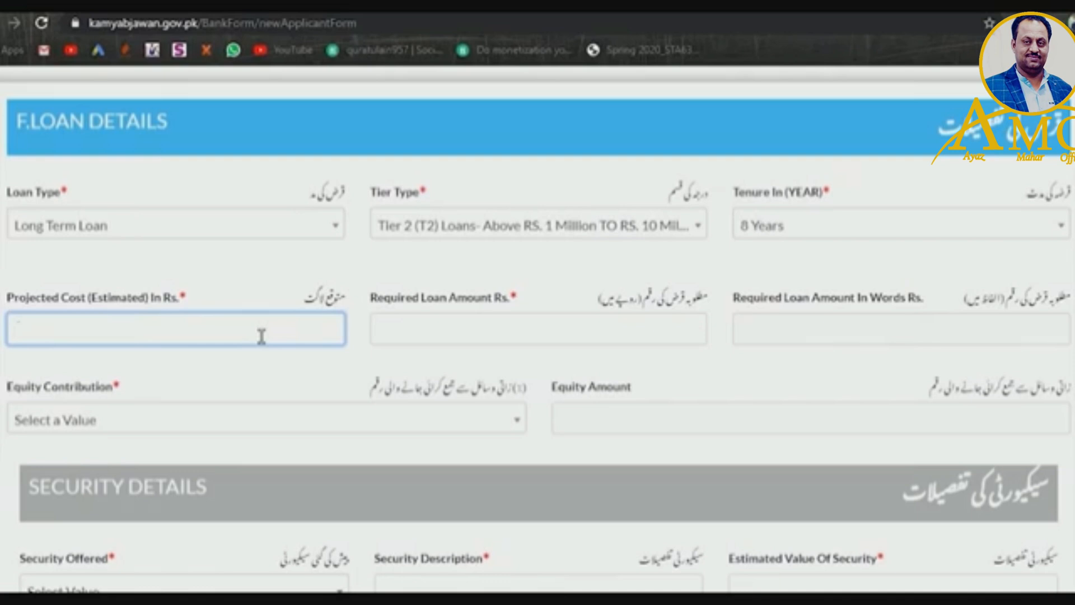
type("80000000")
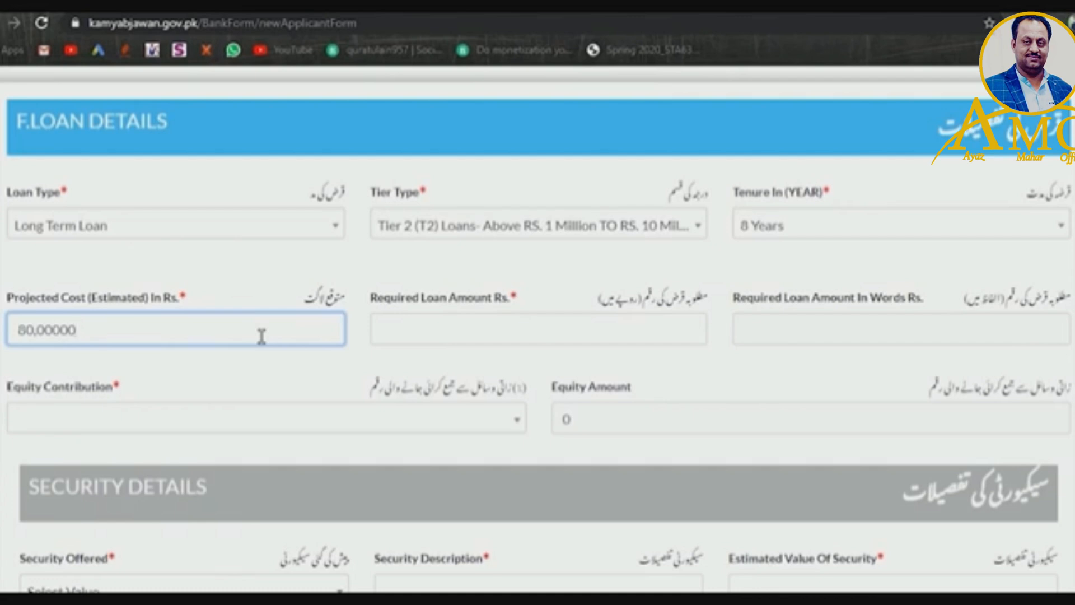
left_click(613, 347)
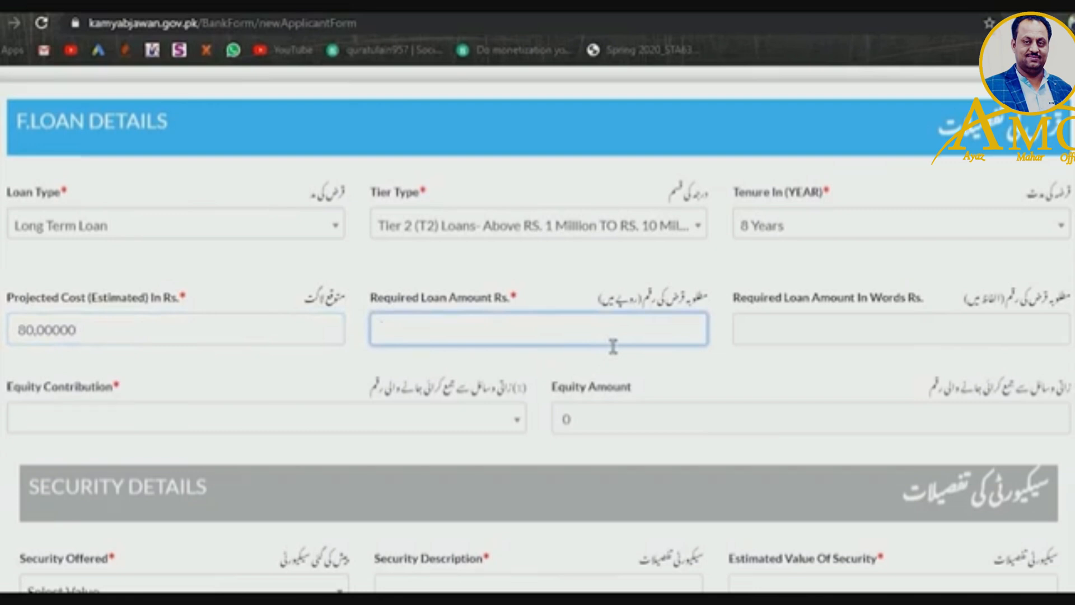
type("70,0000")
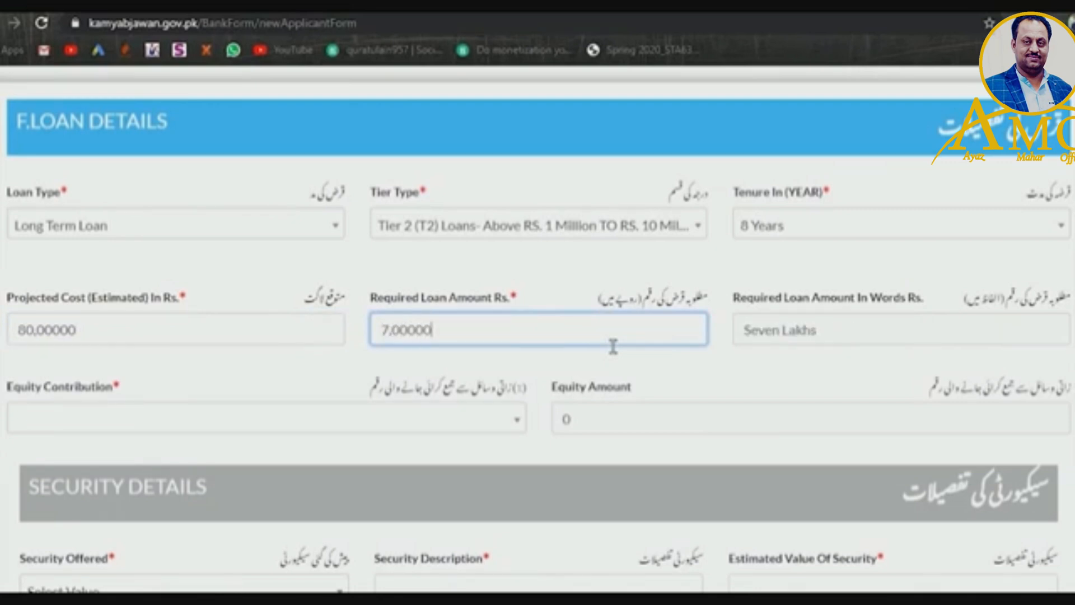
type("0")
left_click(802, 338)
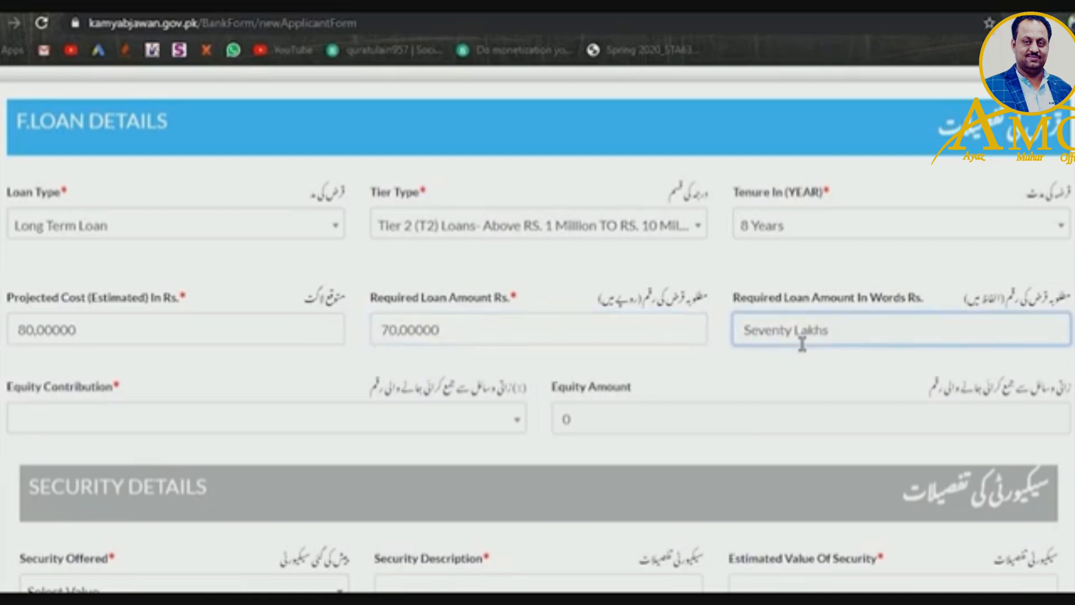
- Set the equity contribution to 20%
scroll(880, 352, "down", 1)
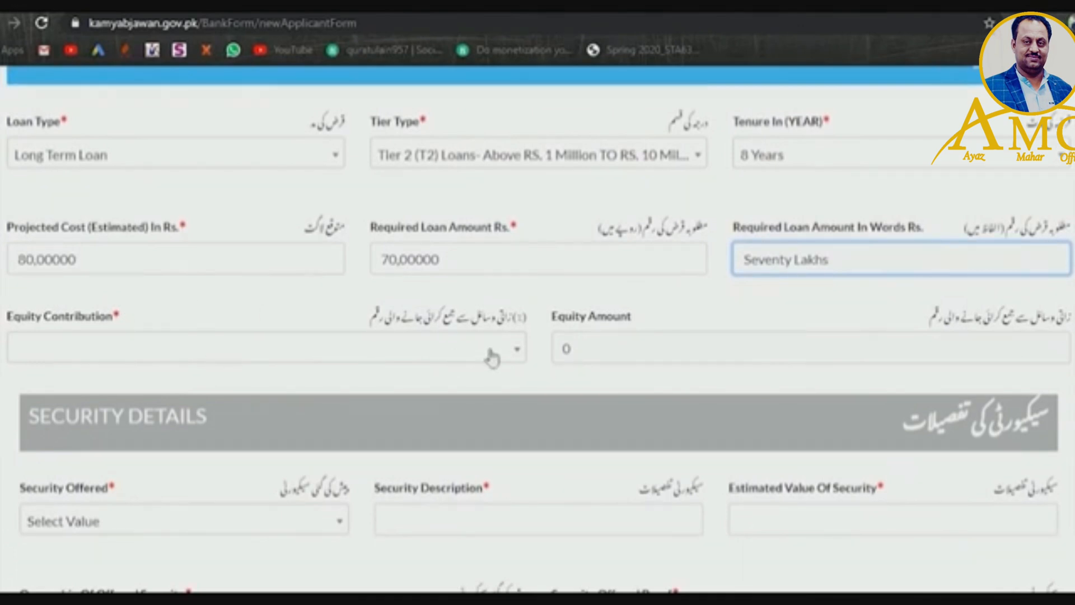
left_click(514, 360)
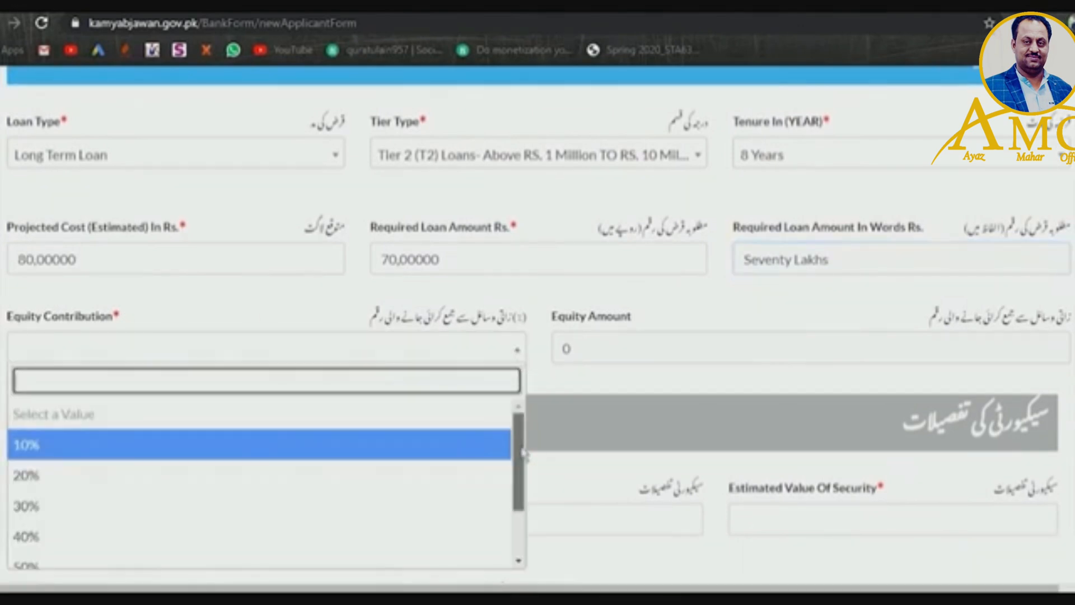
scroll(521, 459, "down", 1)
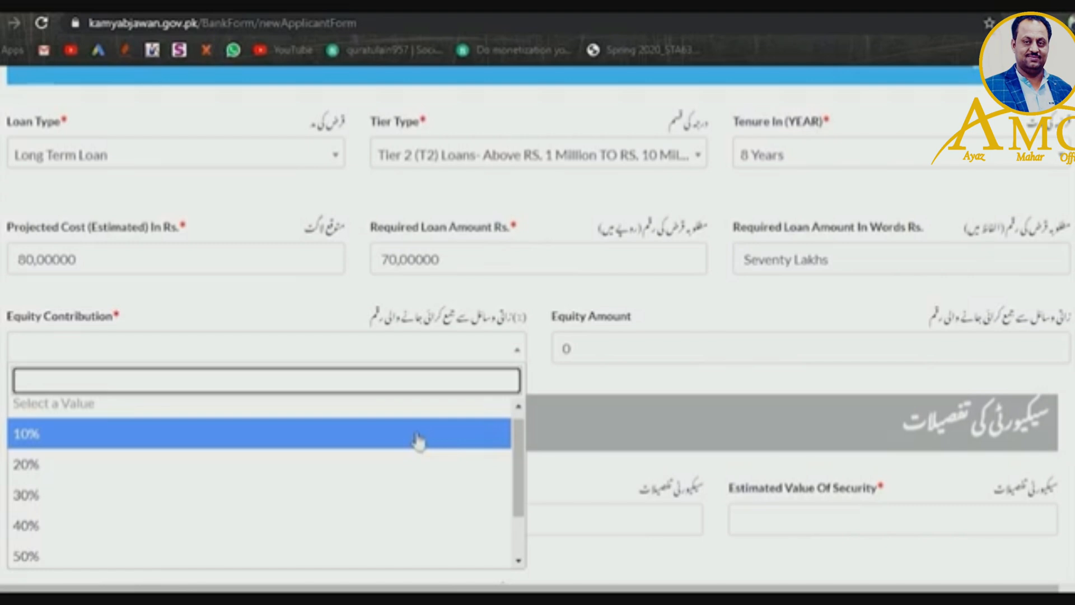
left_click(349, 465)
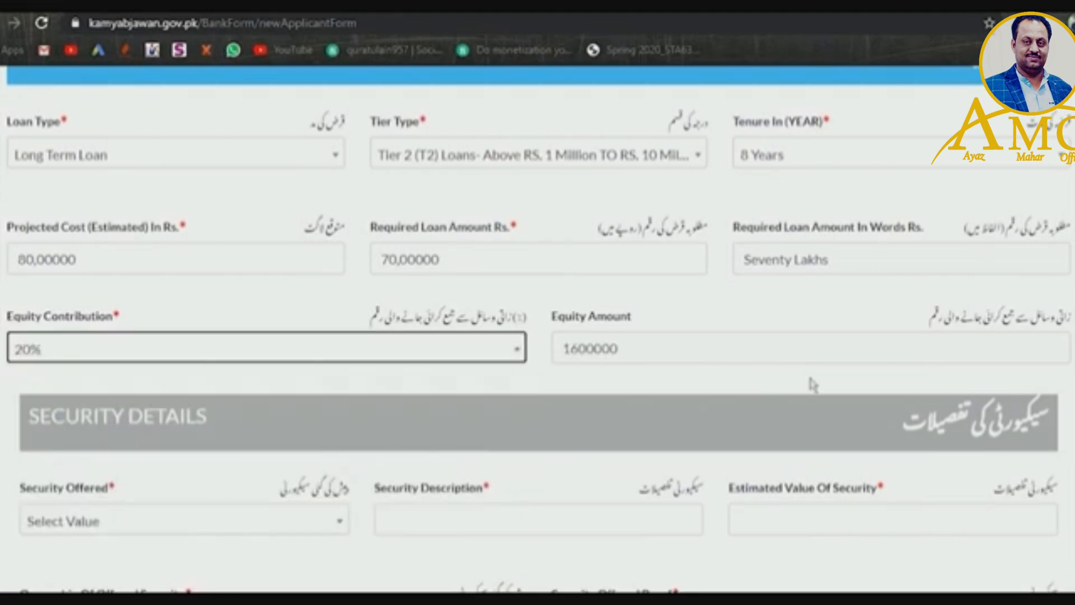
scroll(915, 324, "down", 1)
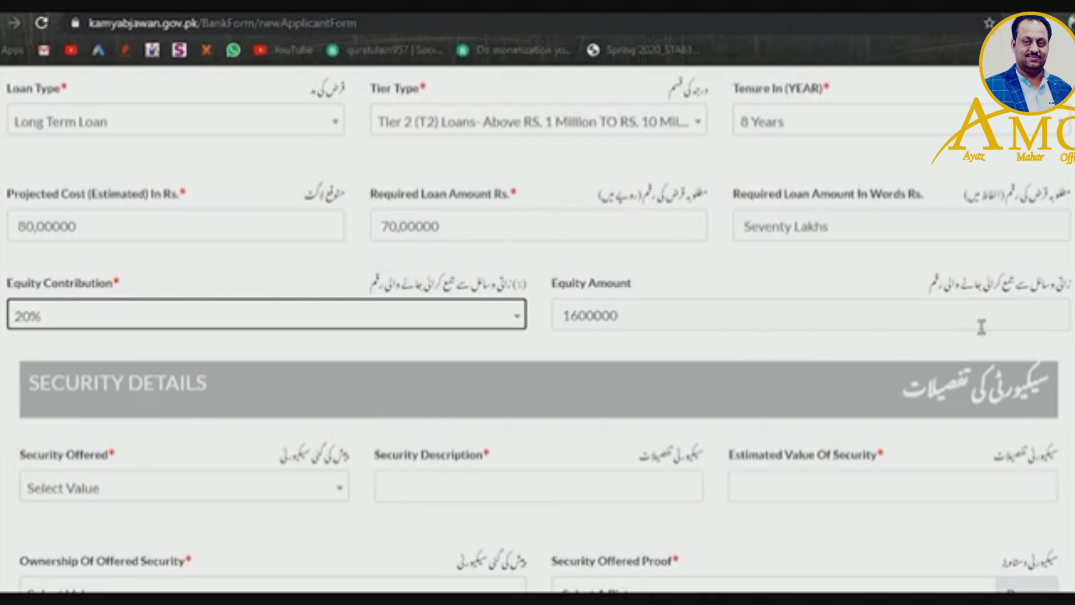
scroll(1008, 327, "down", 2)
- Offer Land as the security
scroll(537, 317, "down", 3)
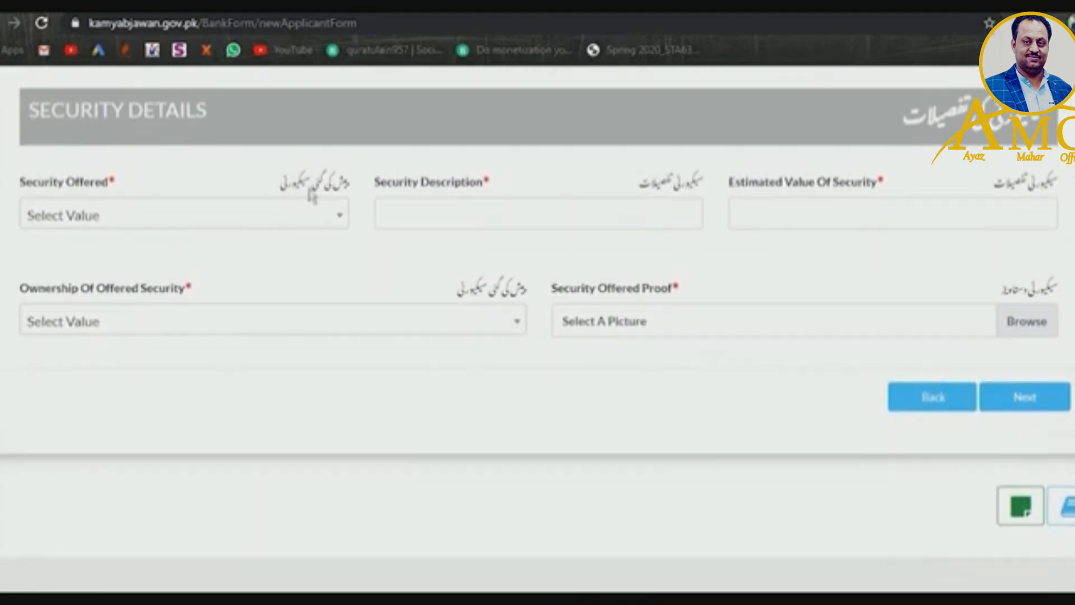
left_click(317, 215)
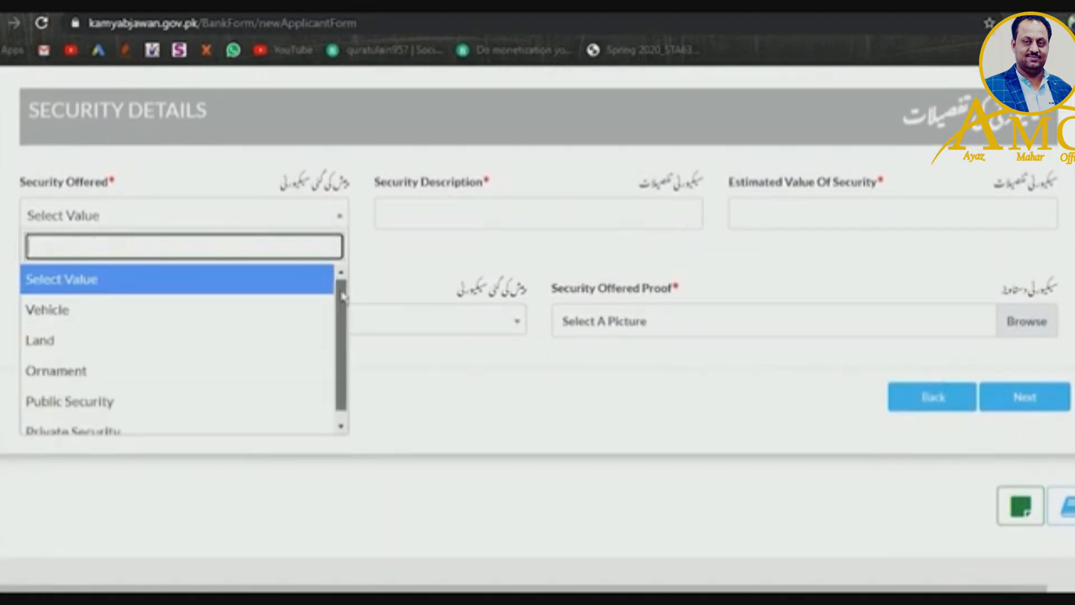
scroll(273, 305, "down", 1)
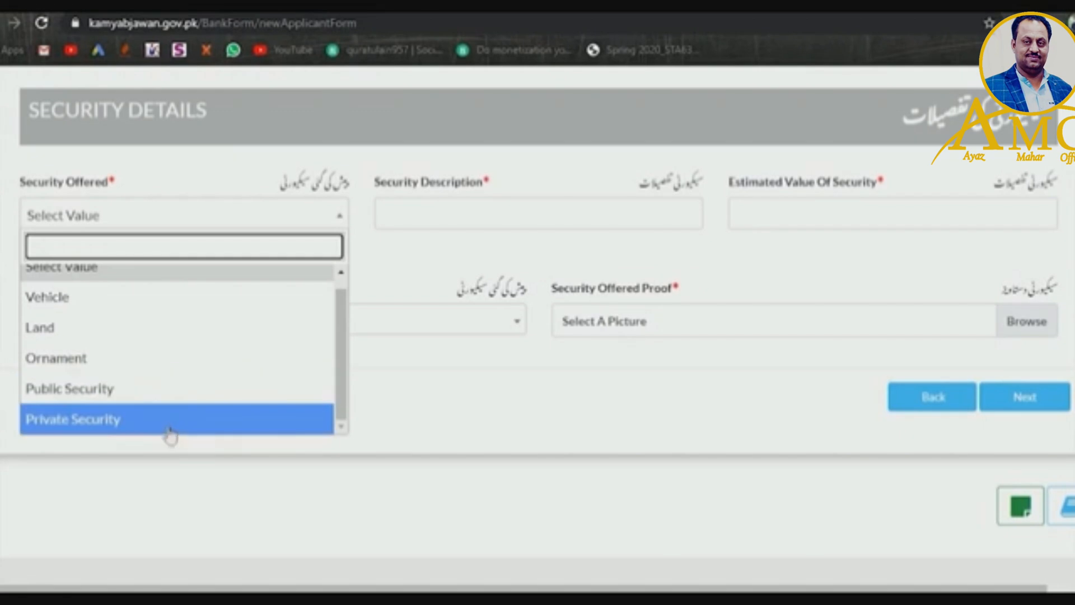
left_click(168, 327)
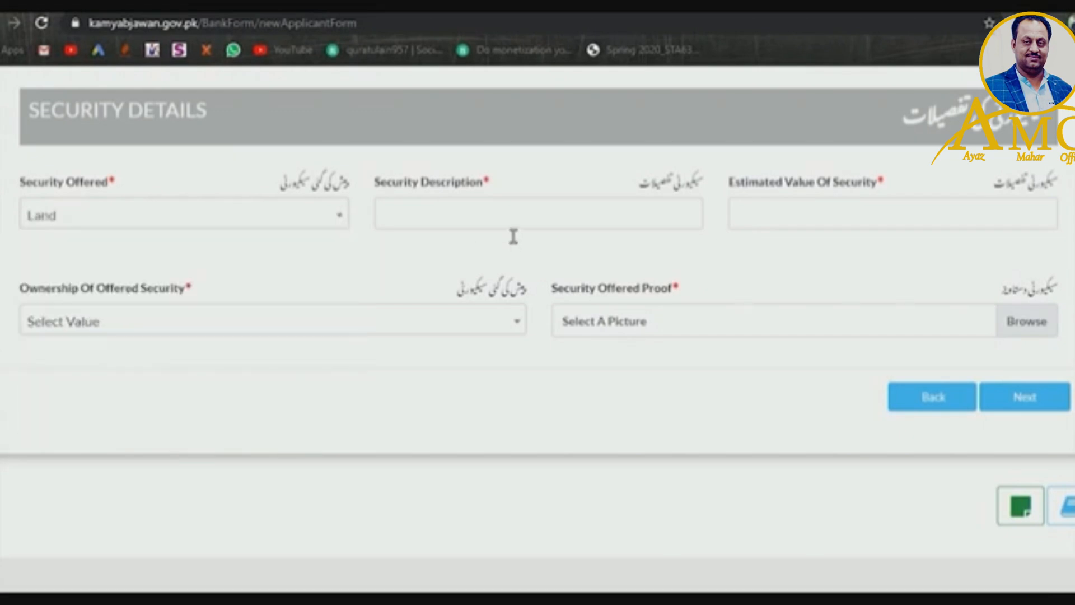
- Describe the security as 'home' with an estimated value of 6000000
left_click(495, 228)
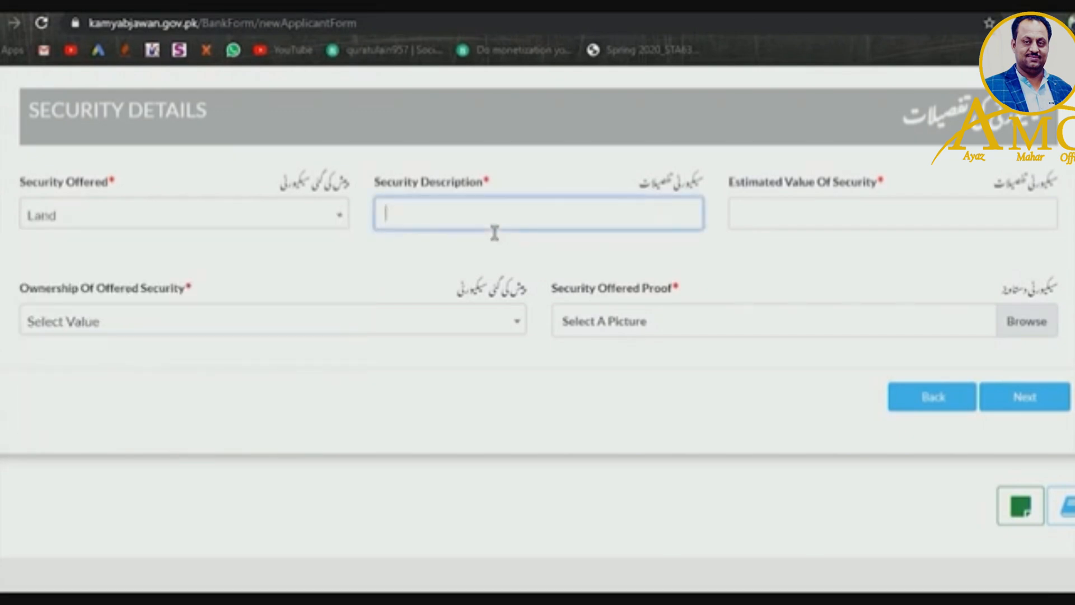
type("home")
left_click(777, 230)
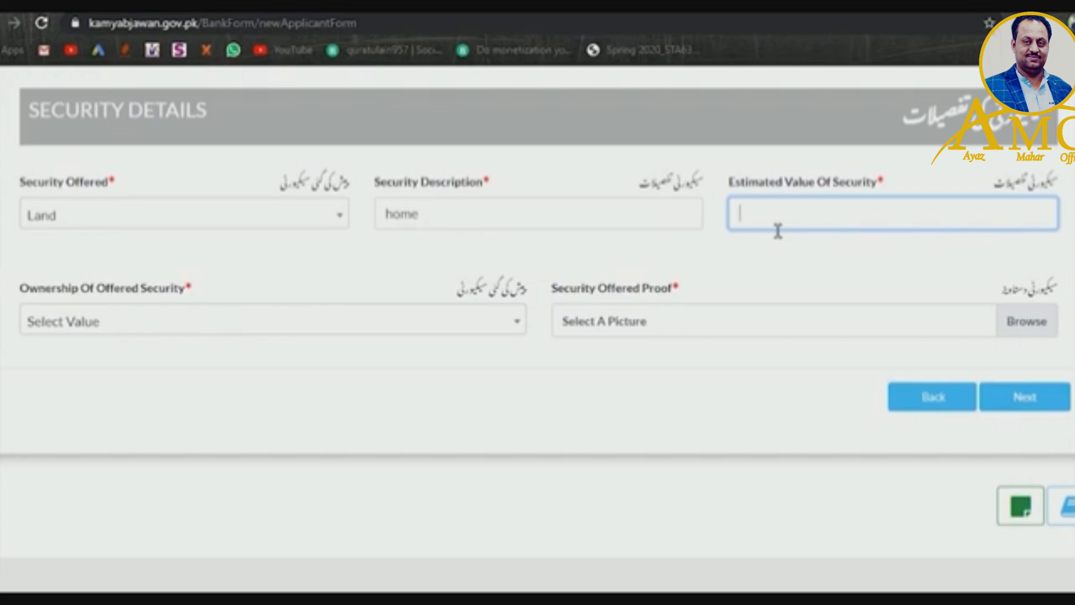
type("2")
key("BackSpace")
type("60000000")
key("BackSpace")
- Set security ownership to Family and attach 'salery mtbc-page-001 copy.jpg' as proof
scroll(538, 328, "down", 1)
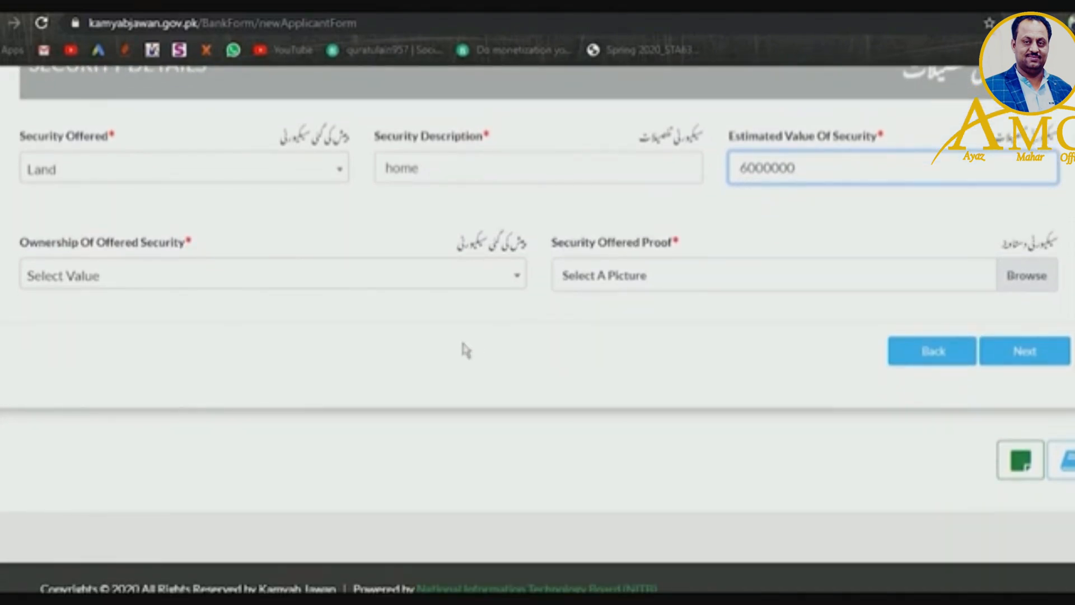
left_click(331, 278)
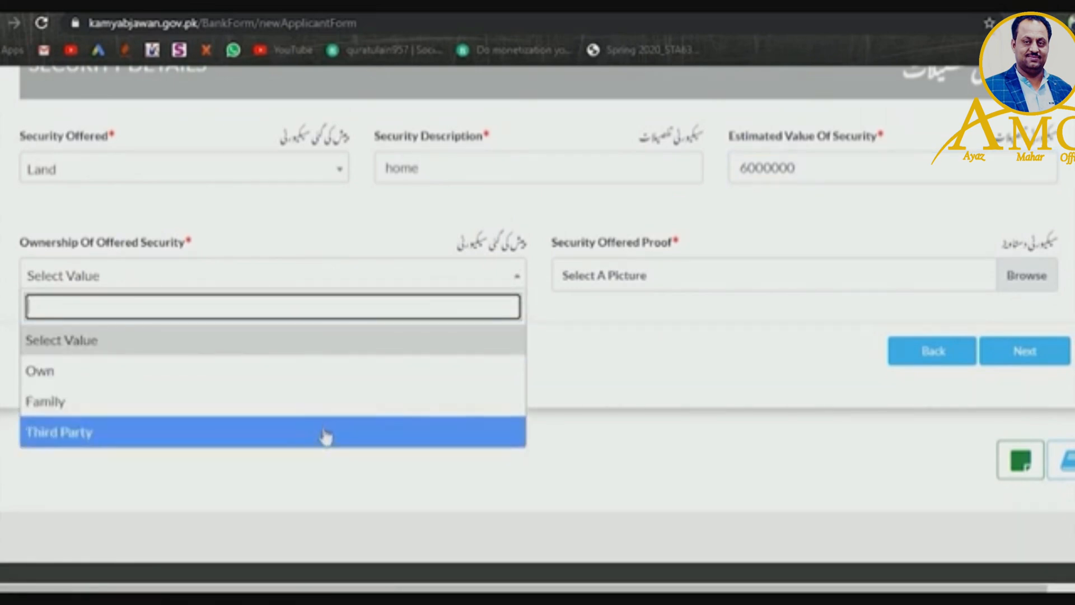
left_click(312, 403)
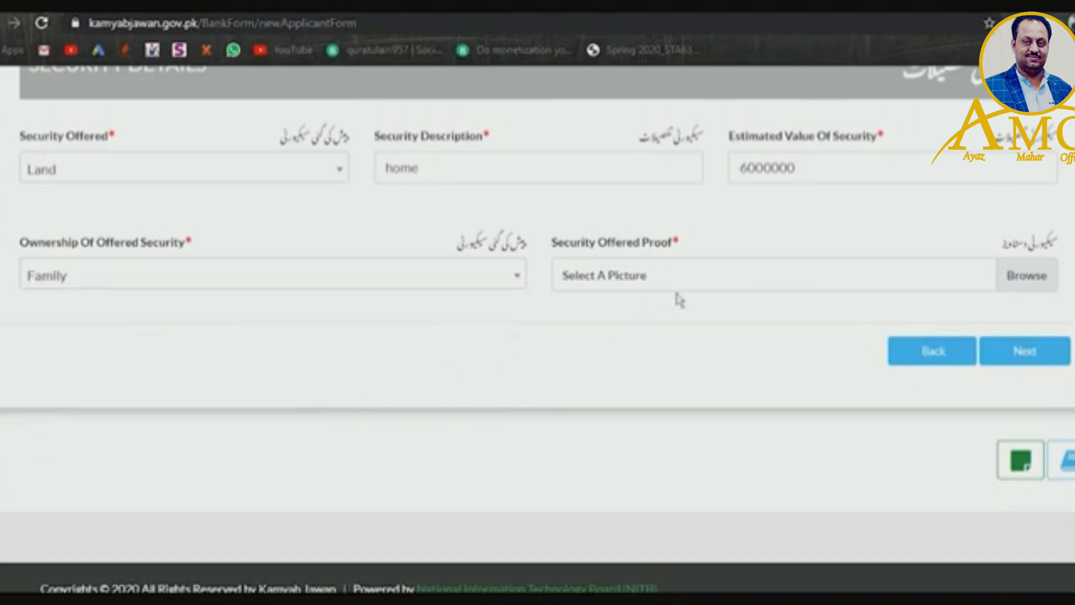
left_click(704, 285)
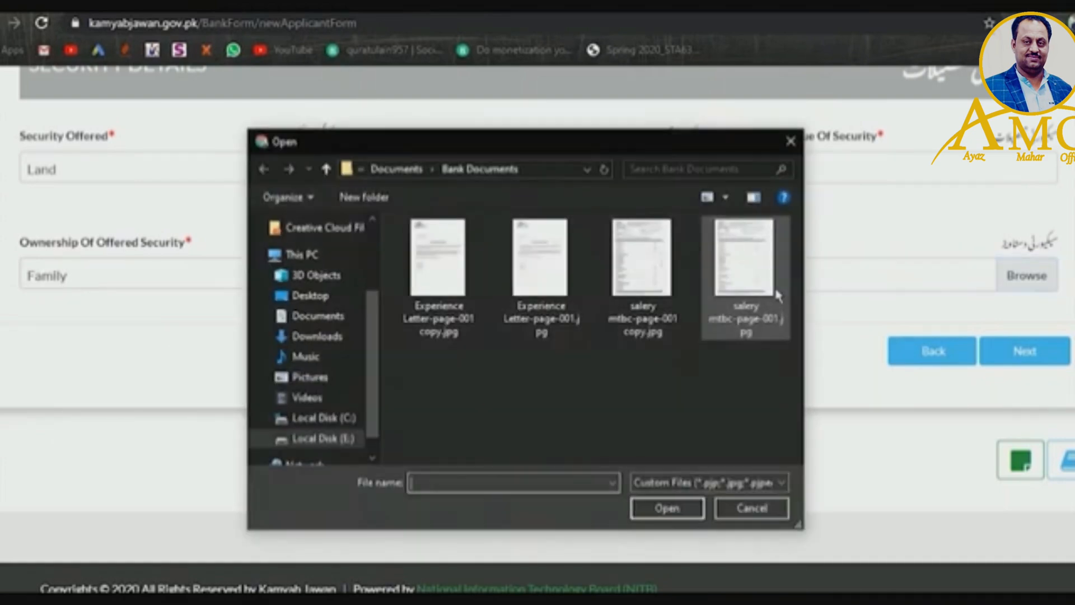
left_click(655, 297)
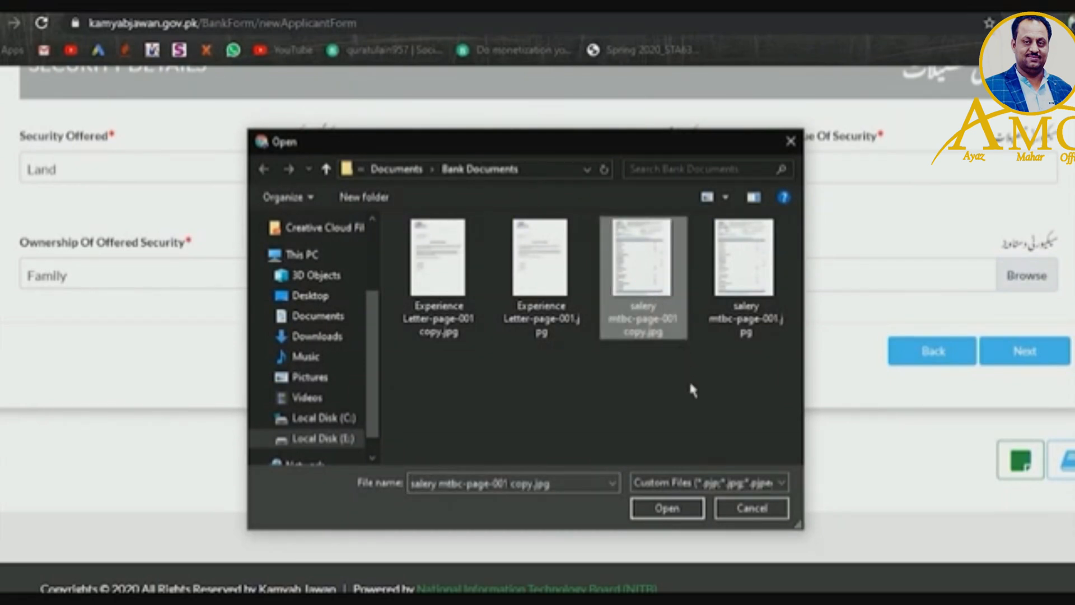
left_click(668, 508)
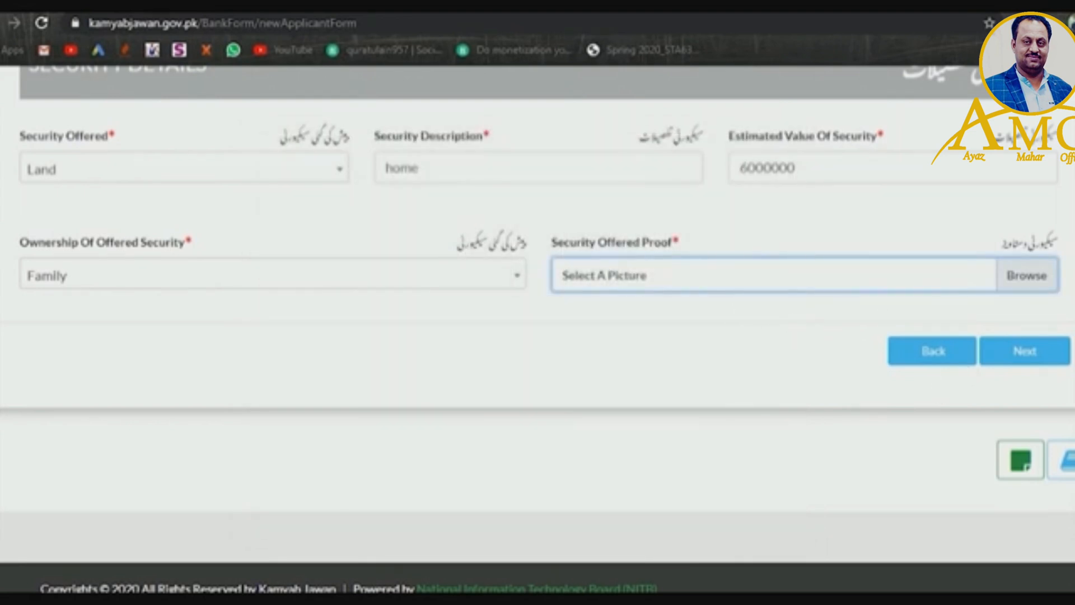
- Advance to G. Business Plan and start entering 70000 as the operating assets cost
left_click(1056, 352)
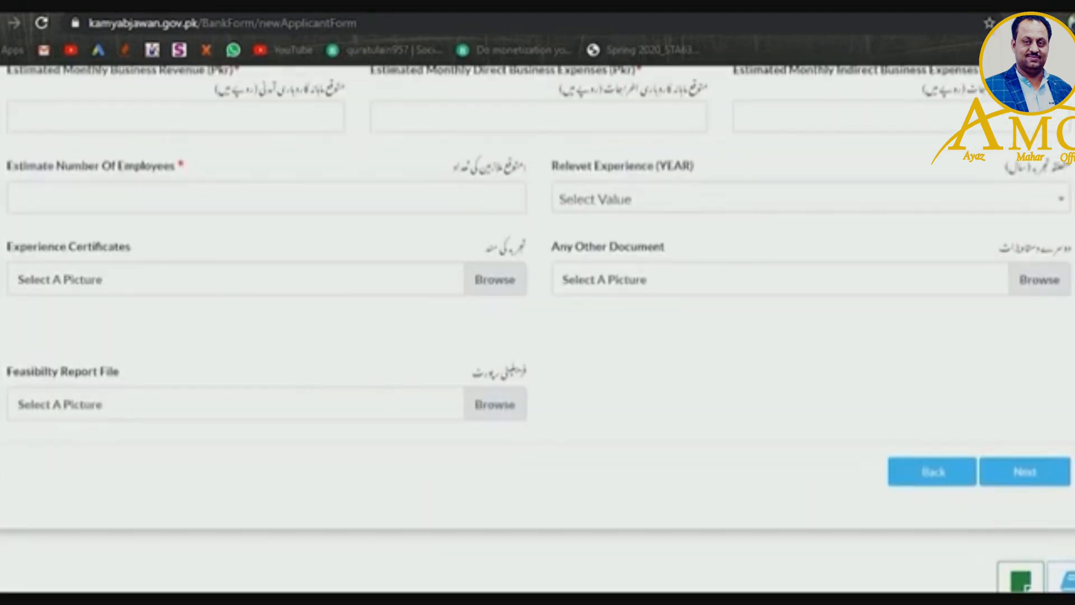
scroll(735, 386, "up", 7)
scroll(735, 386, "down", 2)
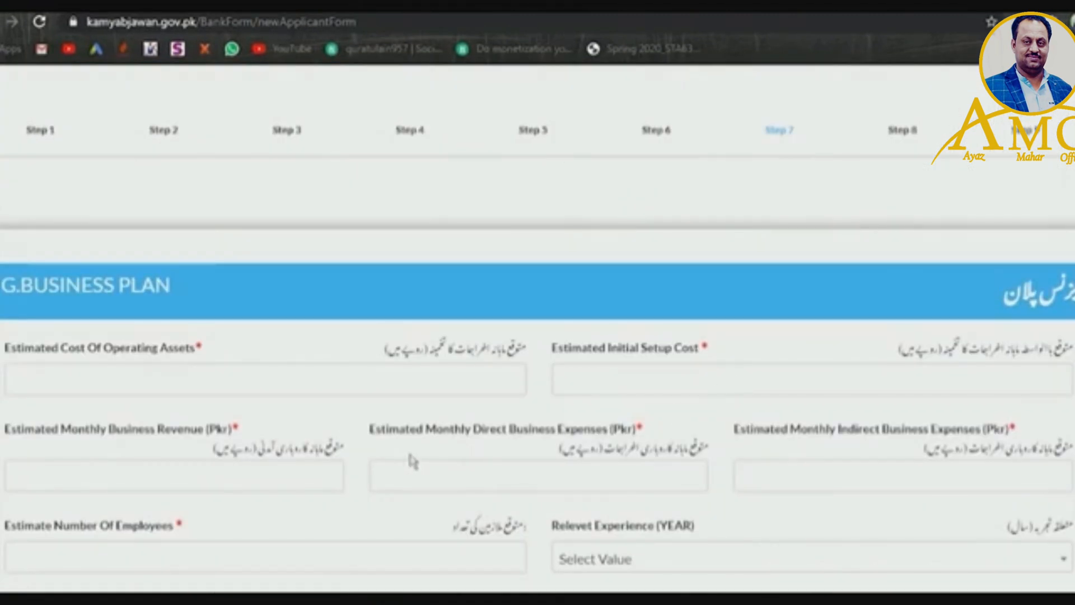
left_click(371, 386)
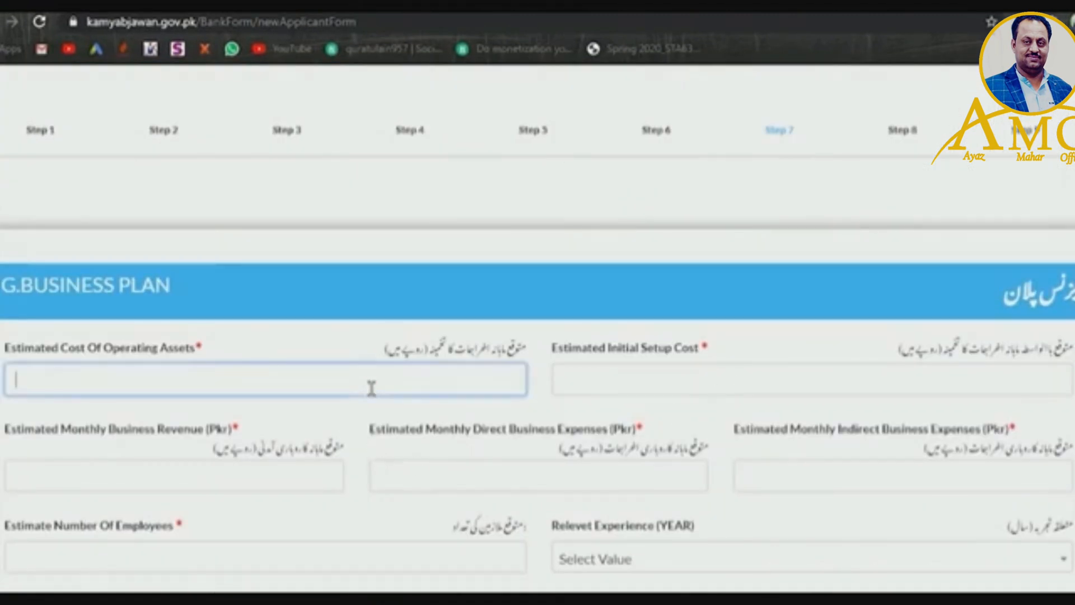
type("70000")
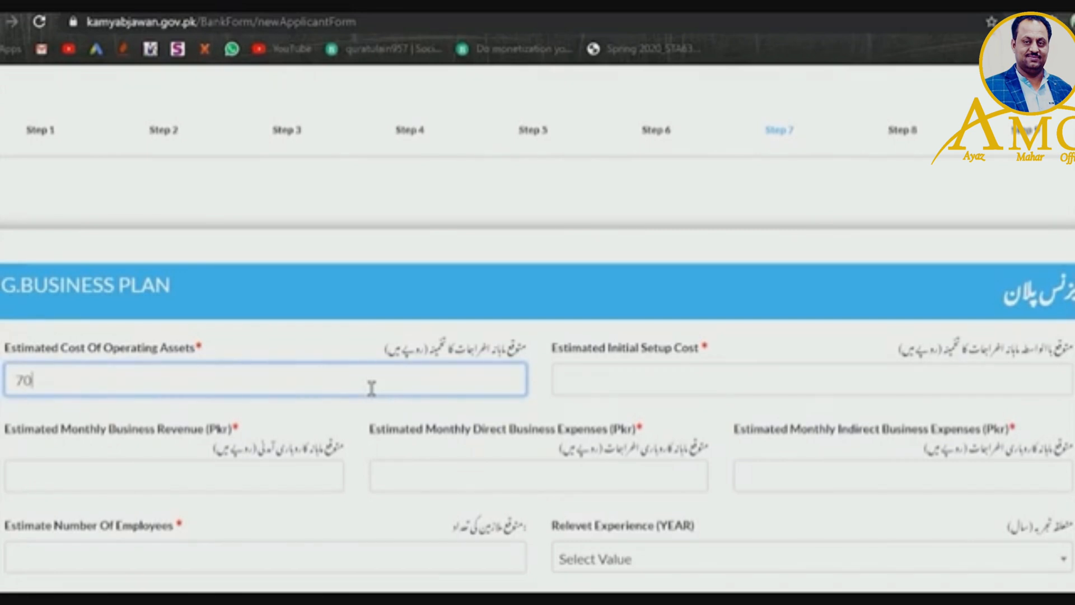
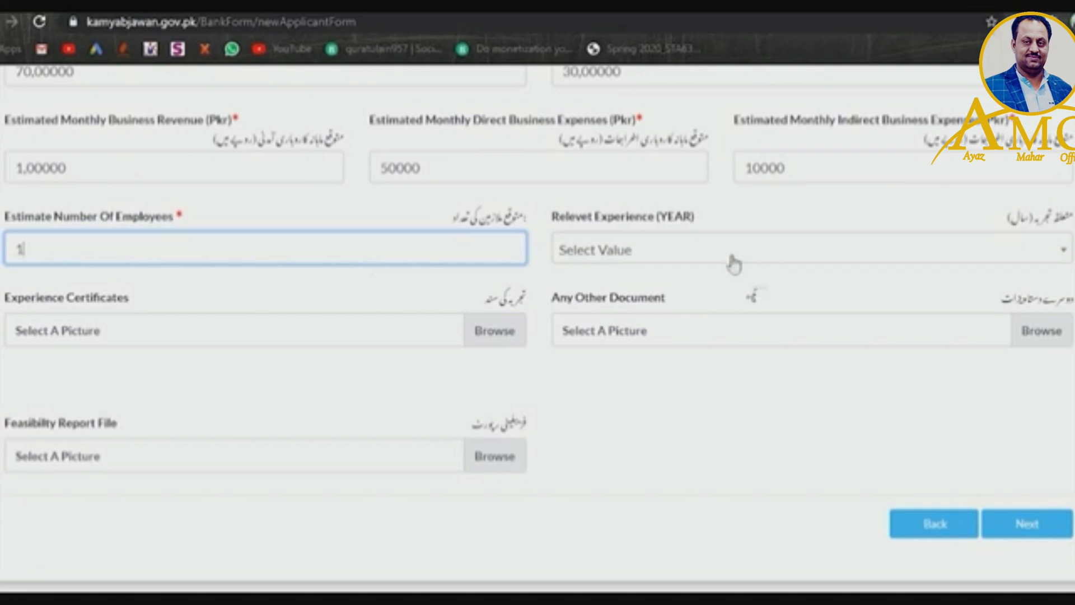
- Set Relevant Experience to 2 Years
left_click(733, 258)
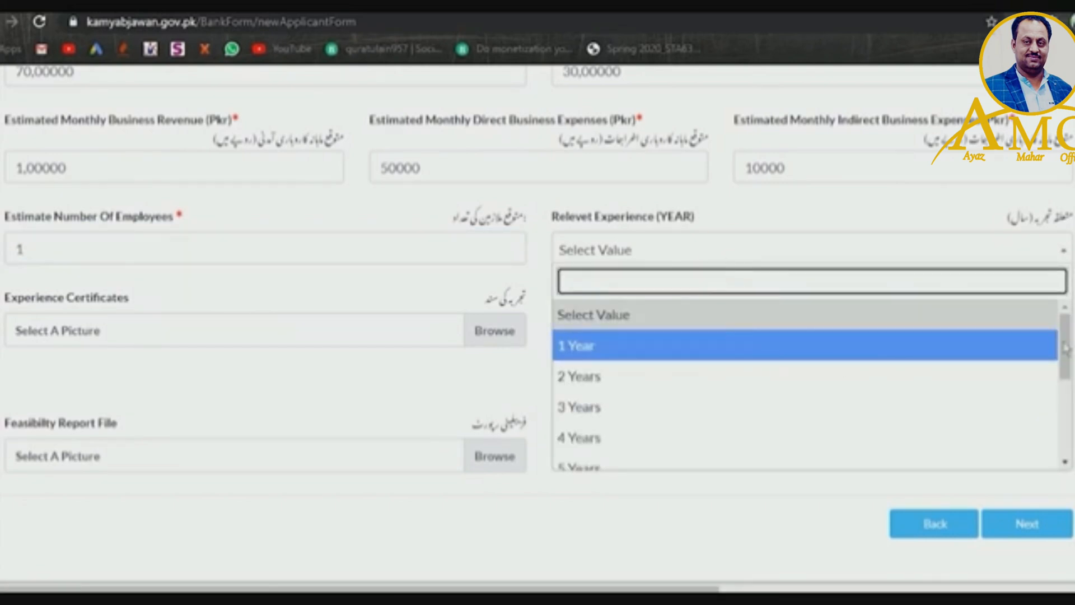
scroll(912, 369, "down", 3)
scroll(912, 368, "up", 3)
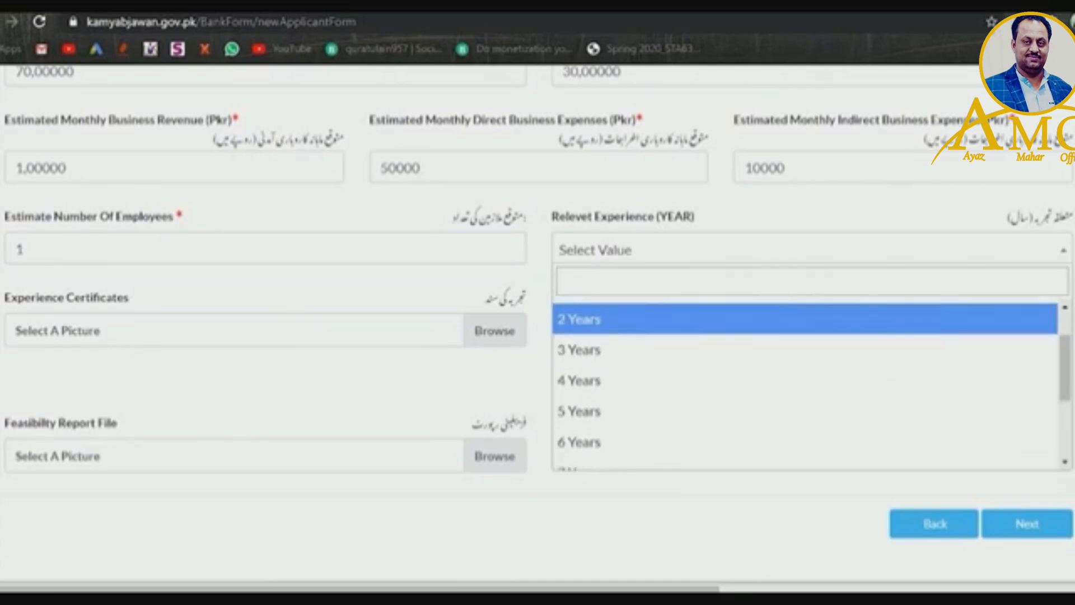
left_click(936, 317)
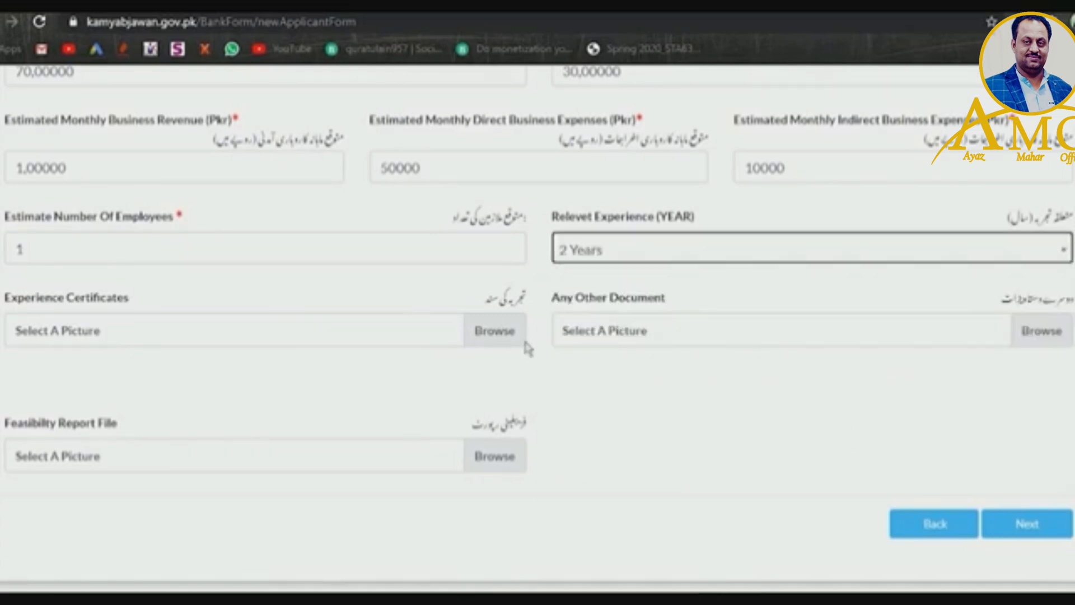
- Attach salery mtbc-page-001.jpg as the experience certificate
left_click(496, 333)
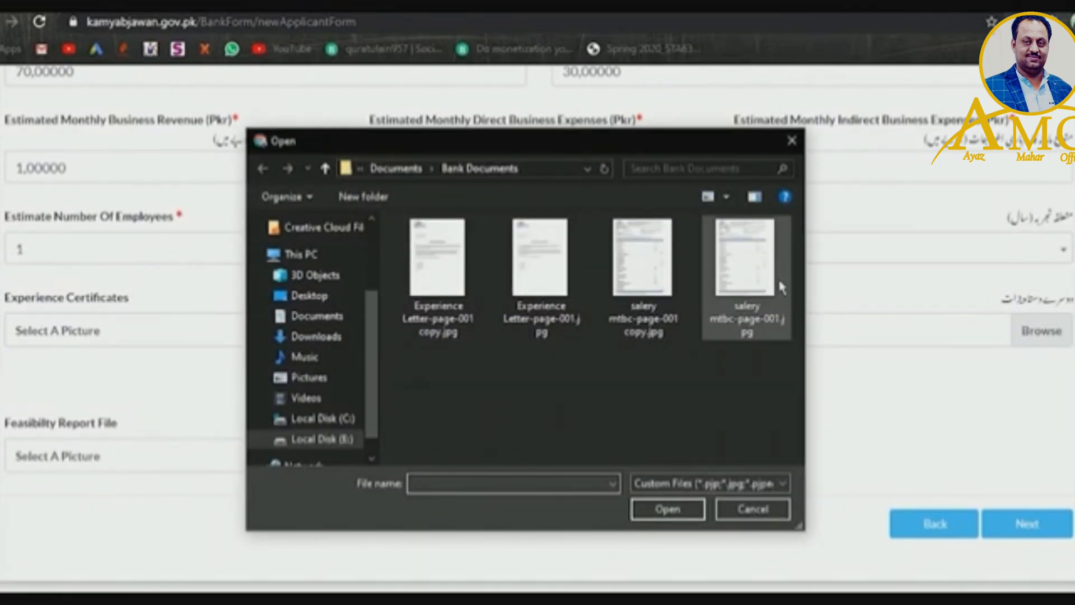
left_click(756, 288)
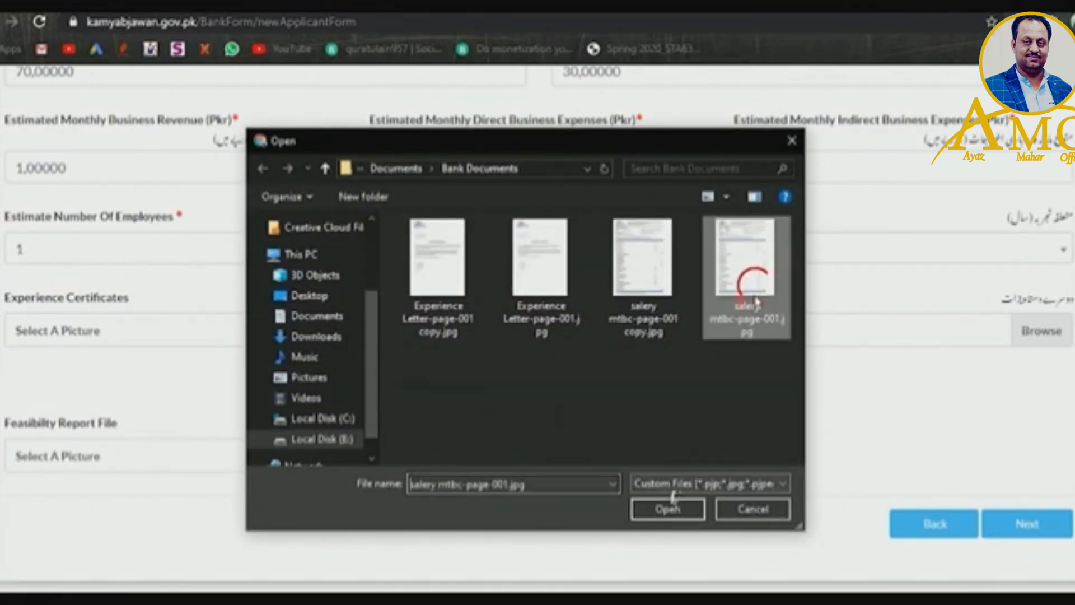
left_click(666, 510)
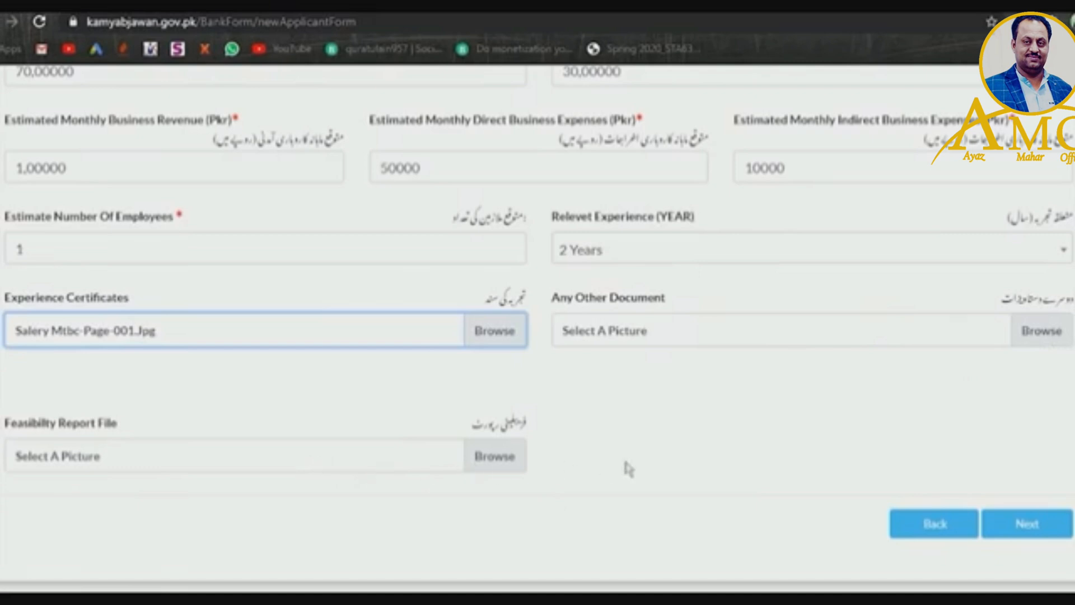
- Move to Financing Details and answer No to the parent or spouse loan defaulter question
left_click(1020, 533)
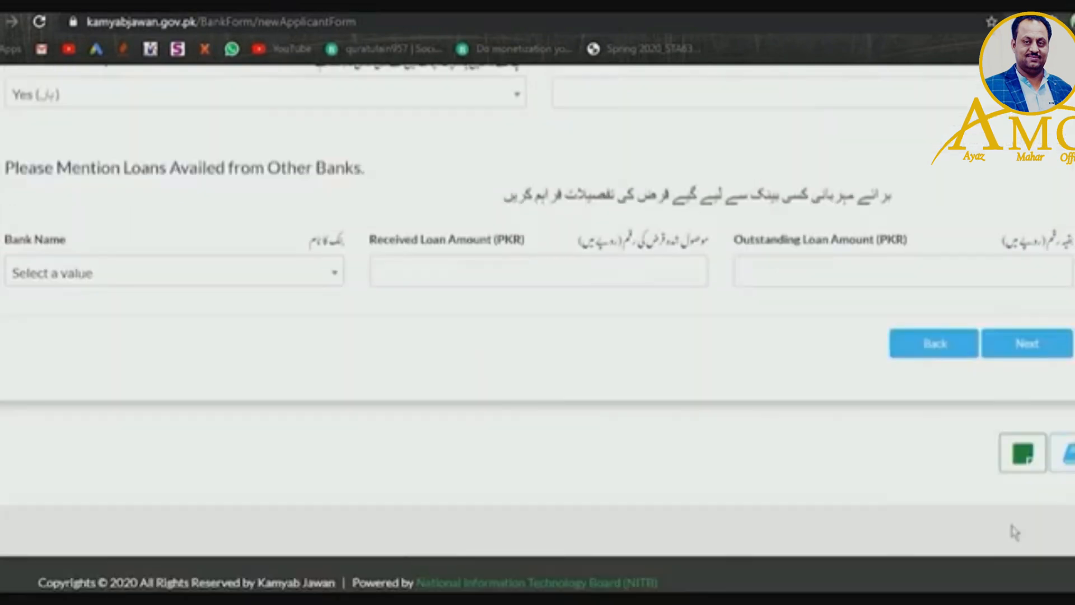
scroll(537, 329, "up", 4)
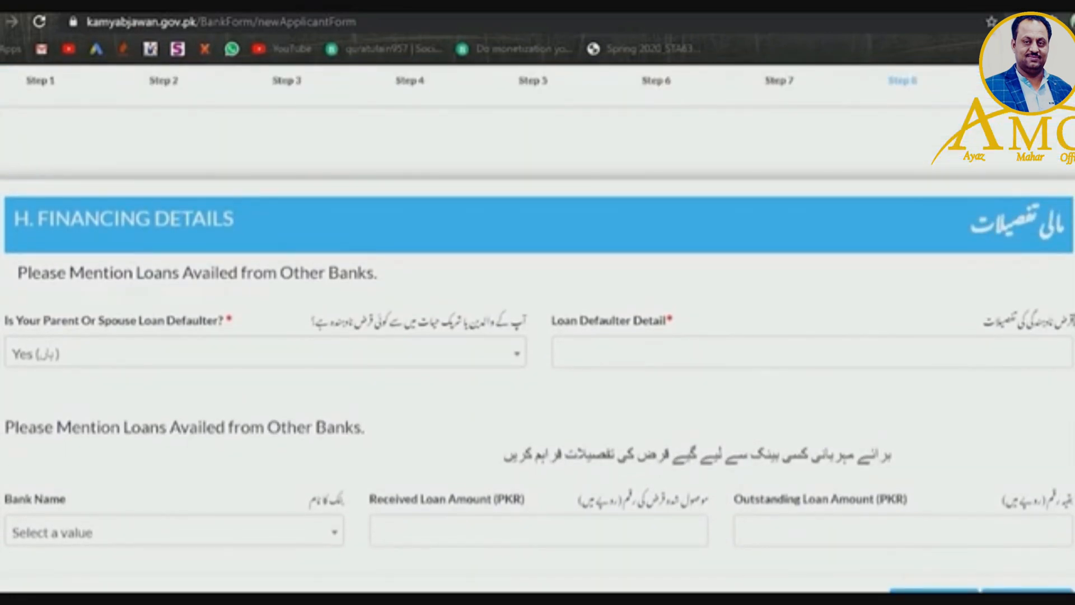
scroll(1052, 244, "down", 1)
scroll(1053, 244, "up", 3)
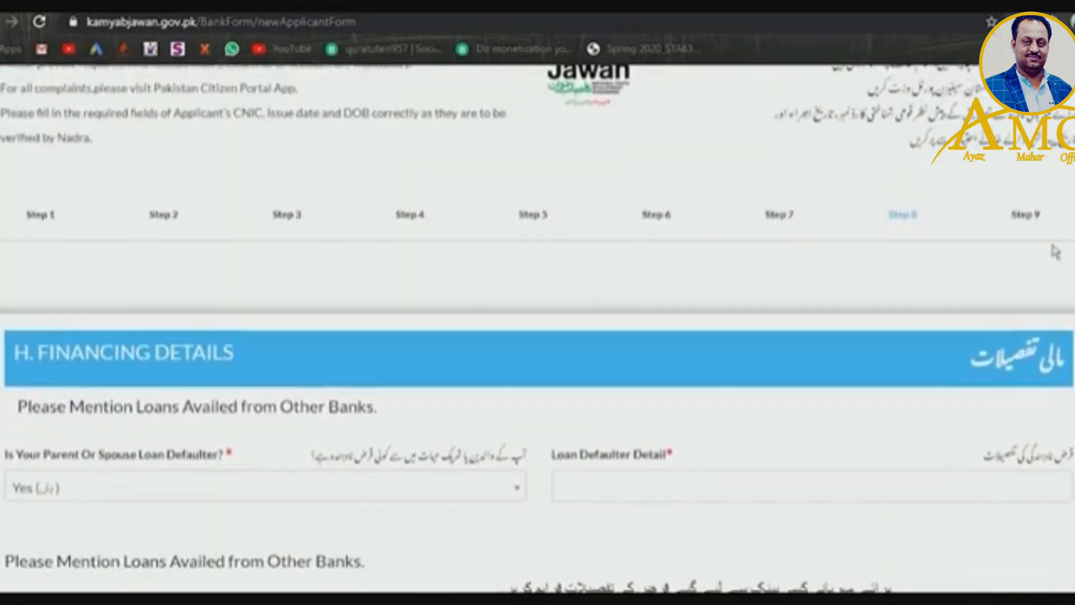
scroll(1053, 243, "down", 3)
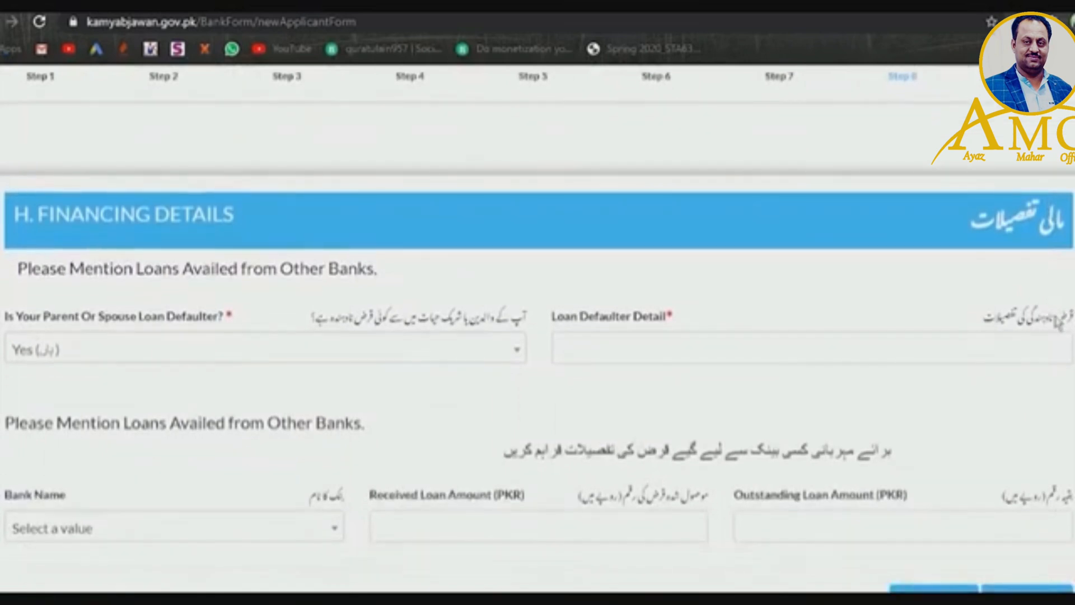
left_click(372, 346)
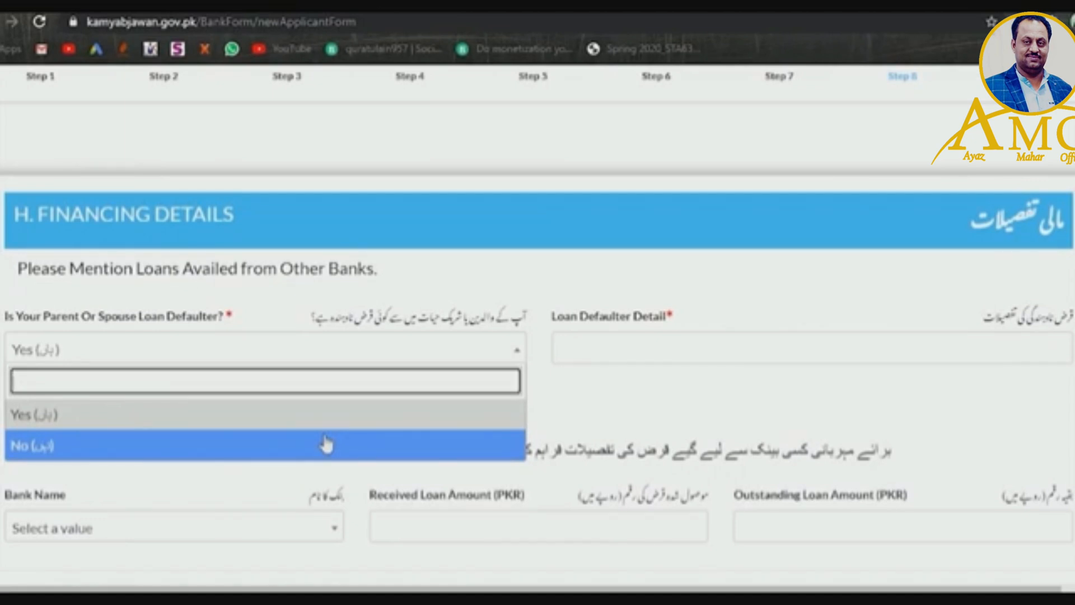
left_click(309, 446)
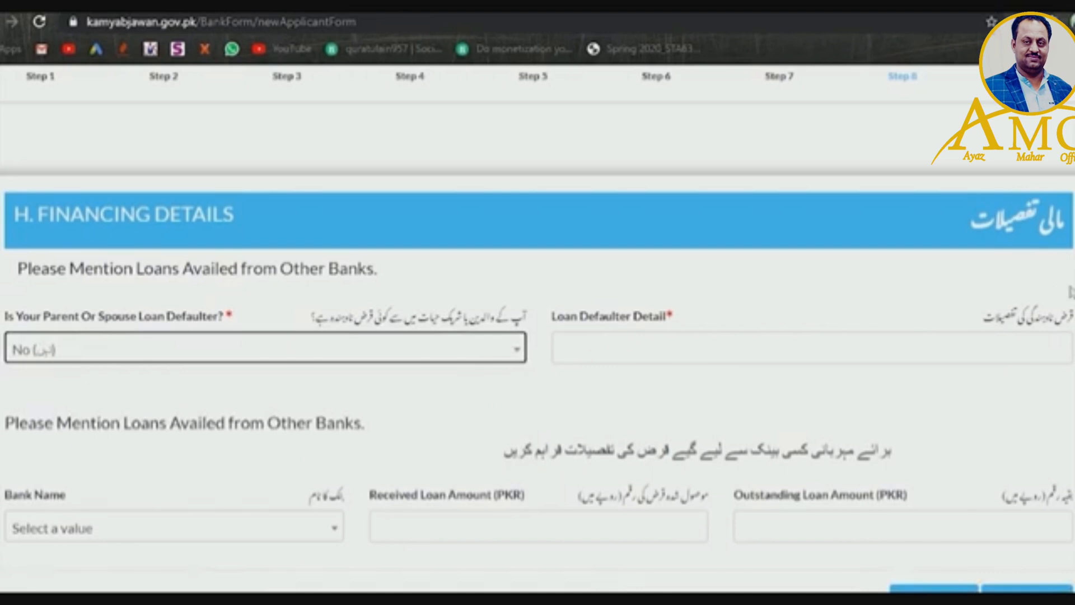
- Enter 'Nill' as the loan defaulter detail and continue to References
scroll(715, 295, "down", 1)
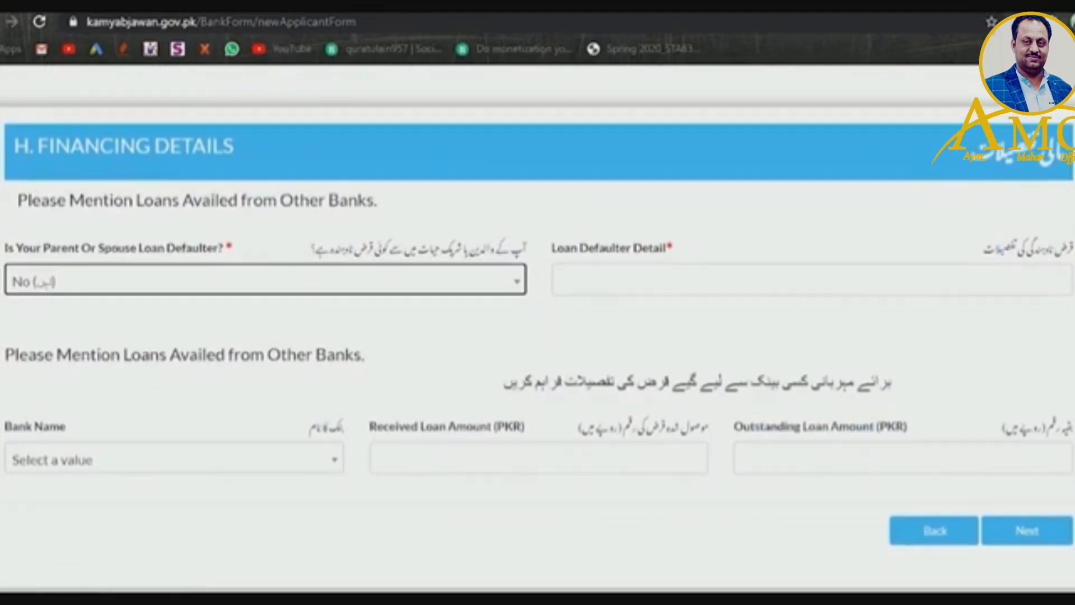
left_click(654, 290)
type("Nil")
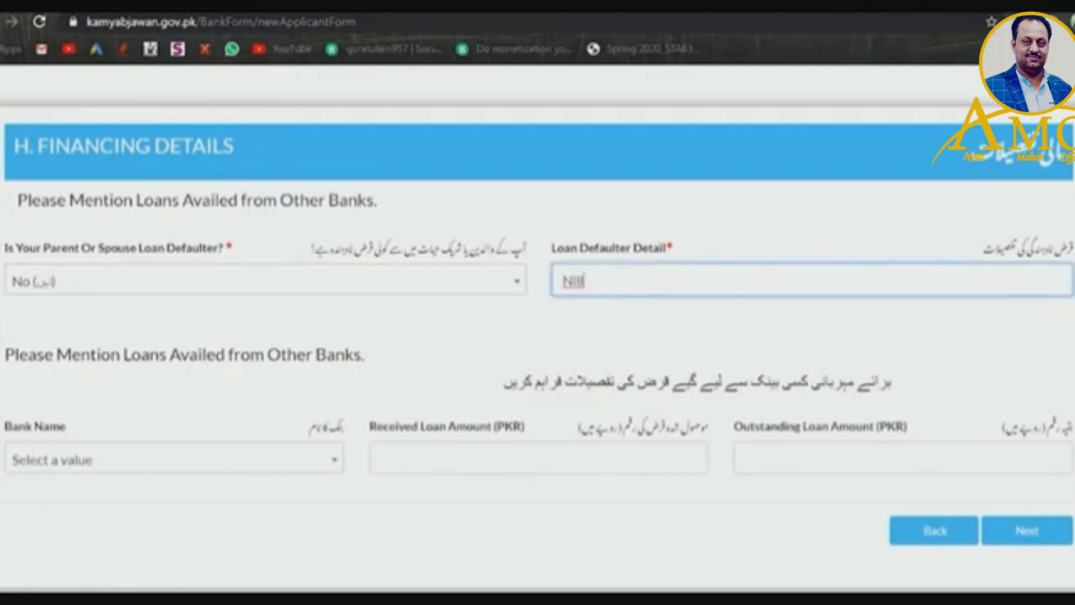
scroll(642, 298, "down", 1)
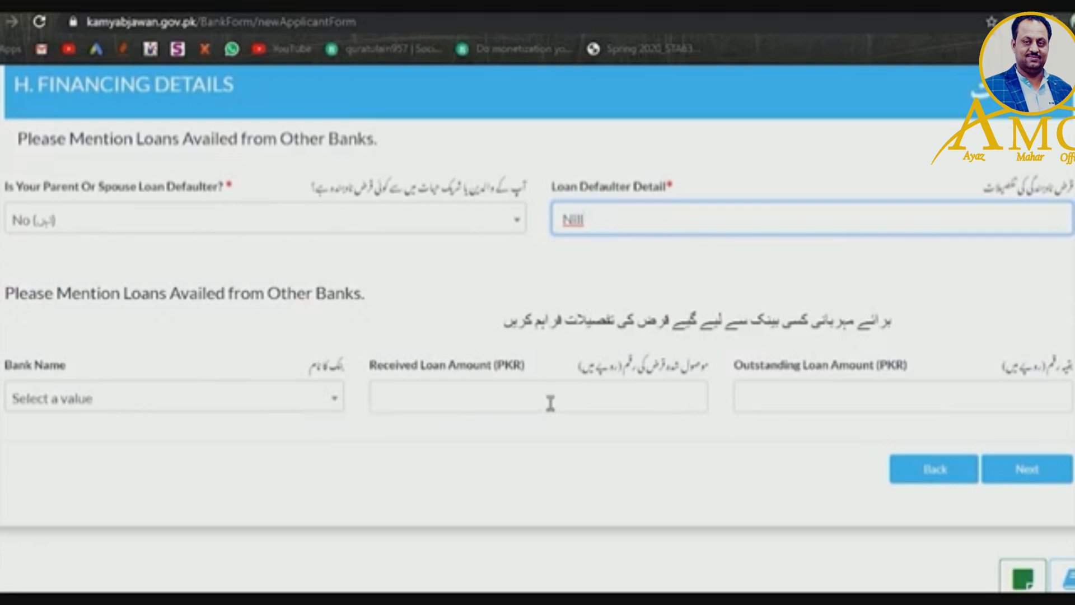
left_click(1020, 466)
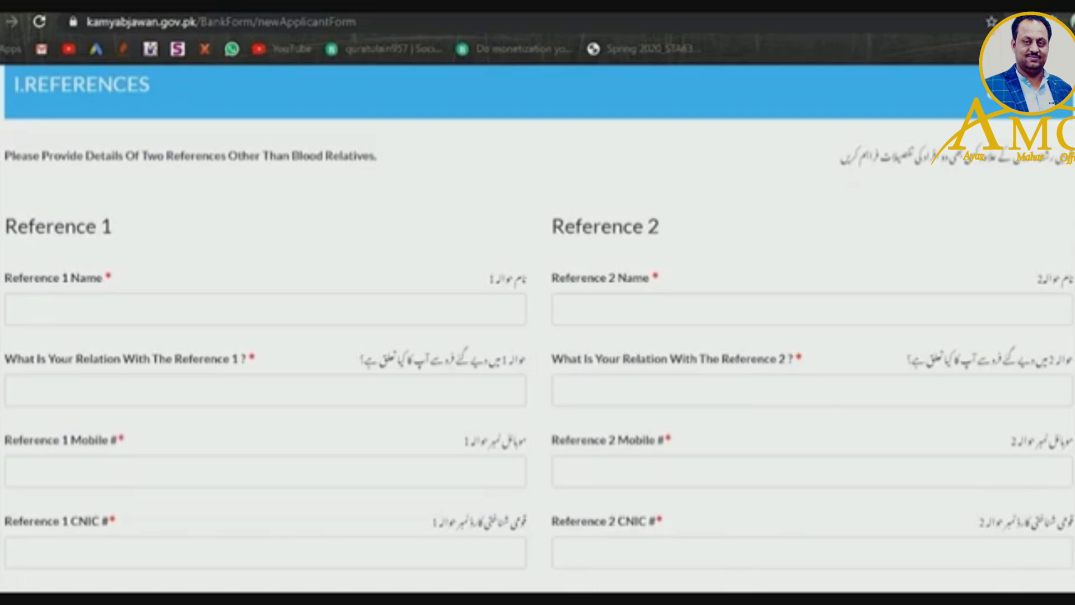
- Enter the first reference's full name in Reference 1 Name
scroll(537, 328, "up", 4)
scroll(538, 328, "down", 5)
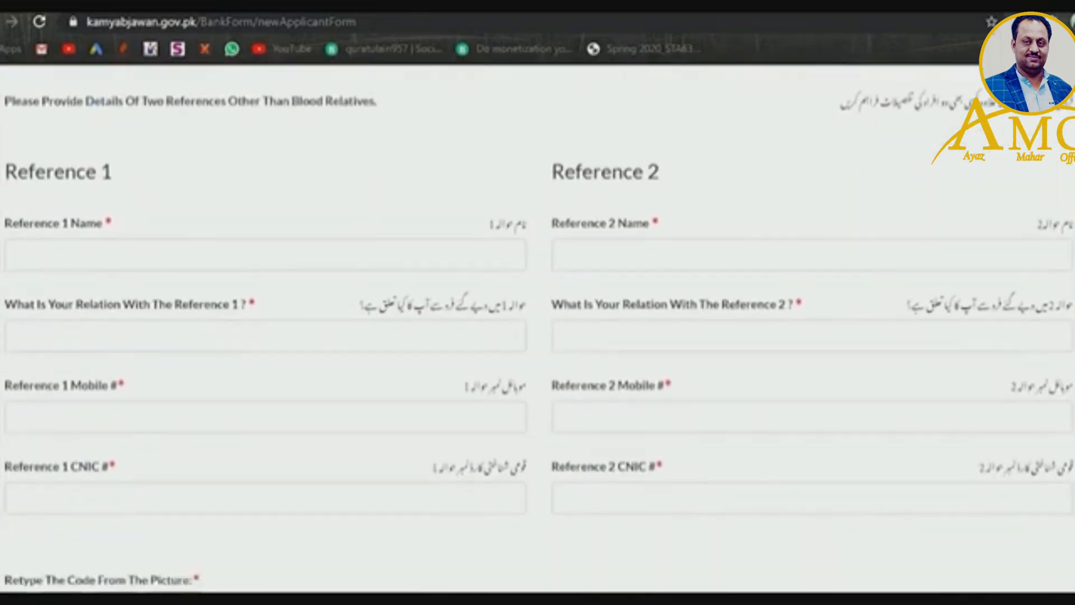
scroll(538, 328, "down", 4)
scroll(538, 328, "up", 2)
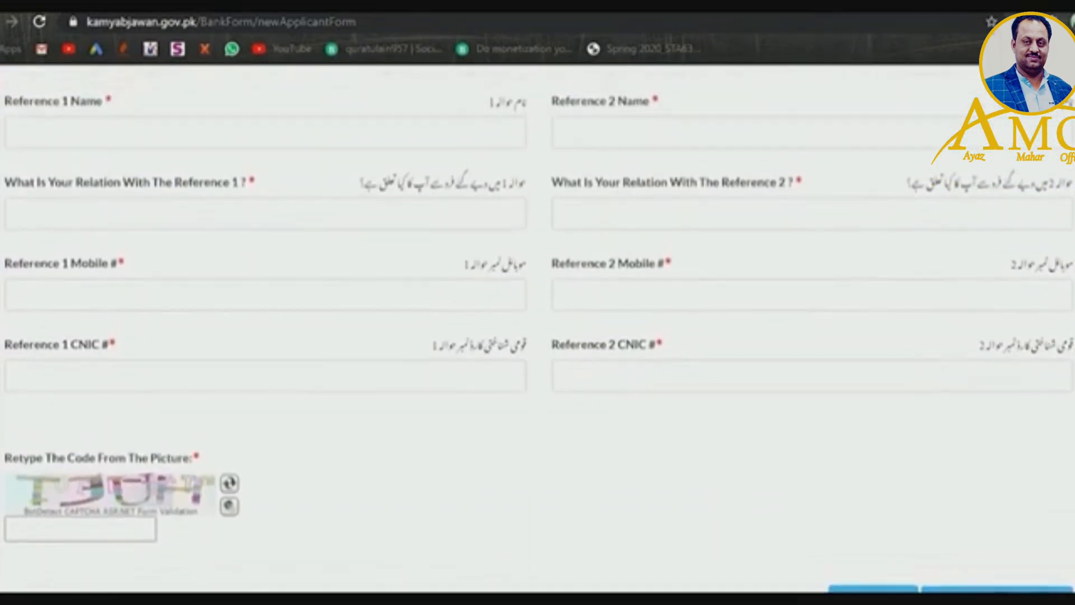
scroll(538, 328, "up", 2)
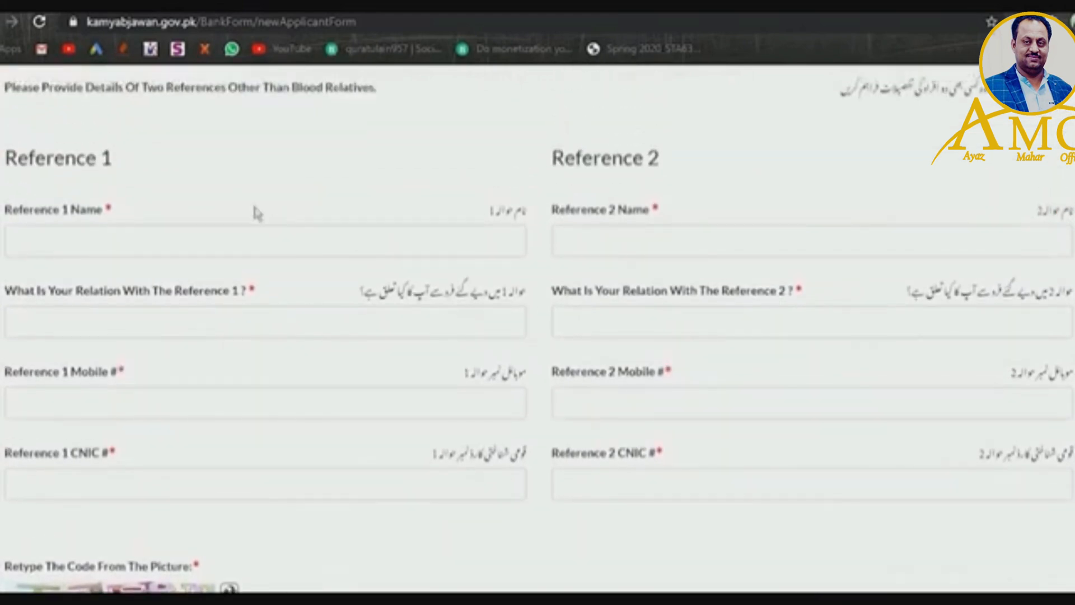
left_click(262, 252)
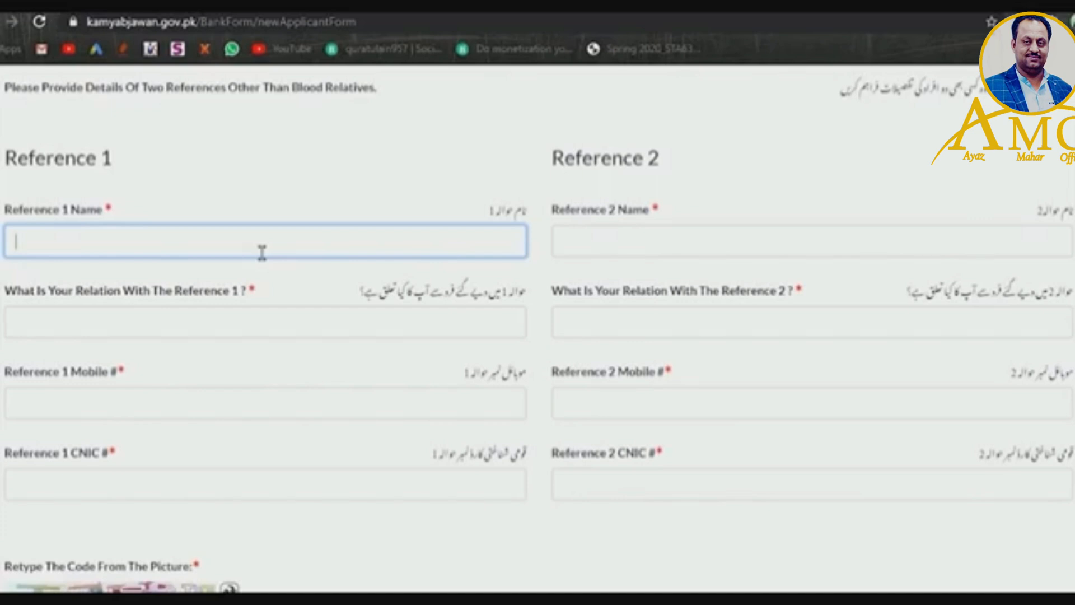
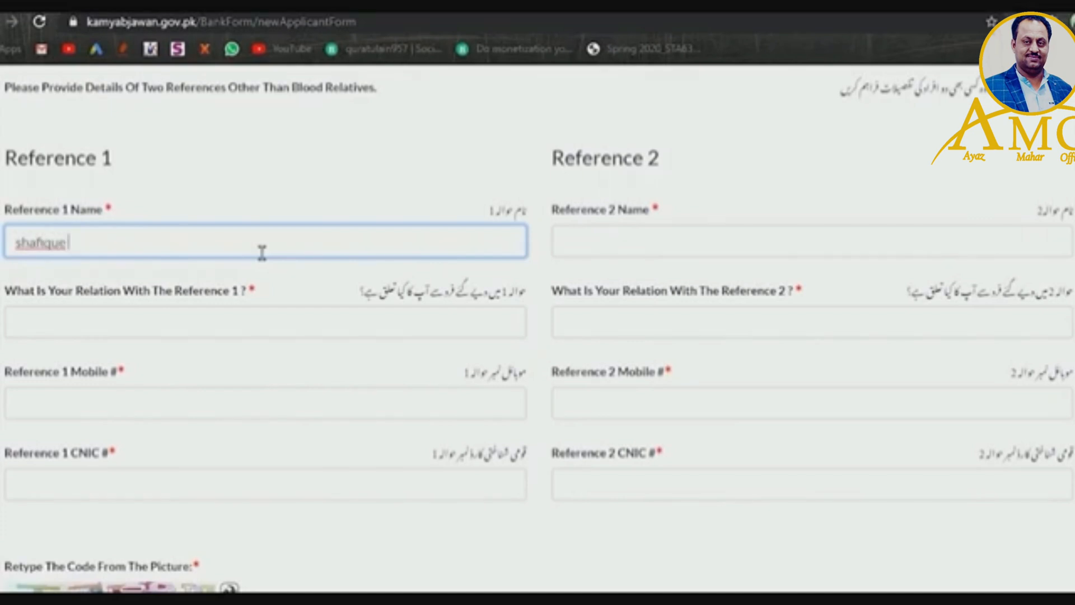
- Set Reference 1's relation to brother and begin its mobile number, checking the saved notes
left_click(128, 334)
type("frienr")
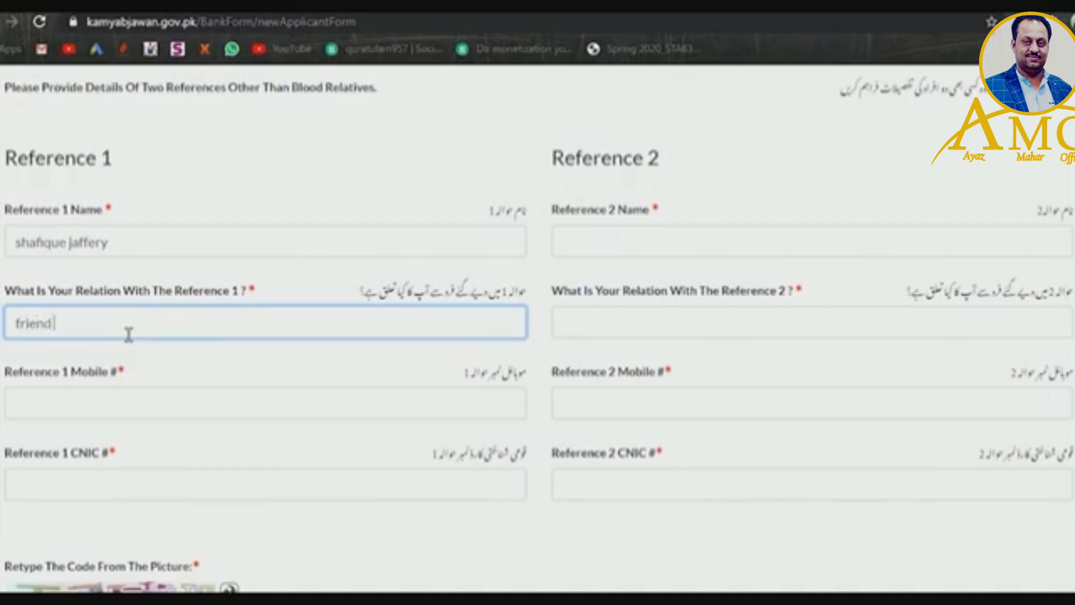
key("BackSpace")
key("BackSpace")
key("BackSpace")
key("BackSpace")
key("BackSpace")
key("BackSpace")
type("brother")
left_click(107, 413)
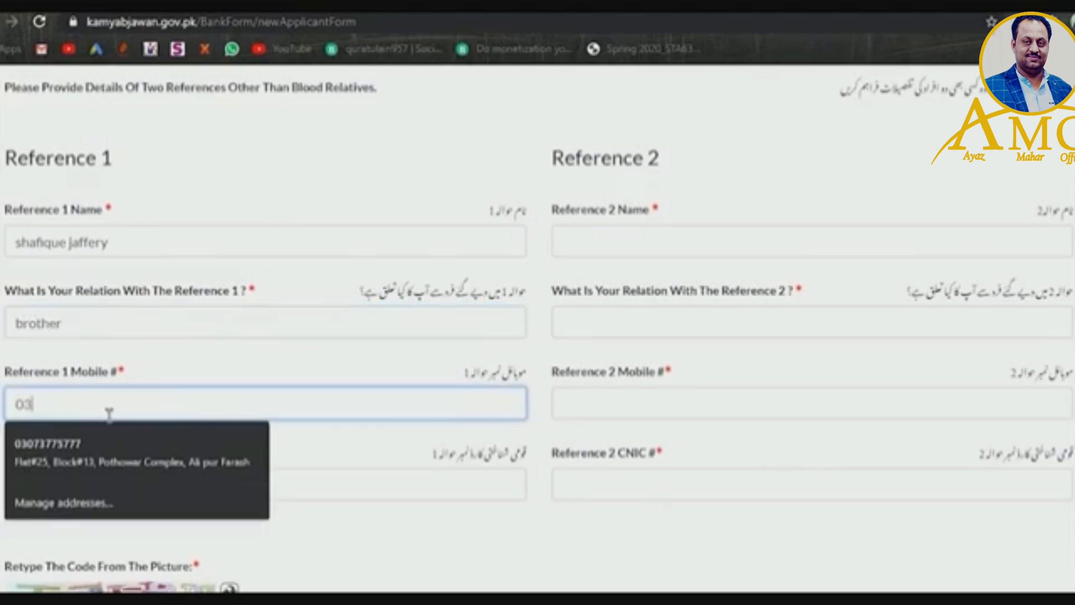
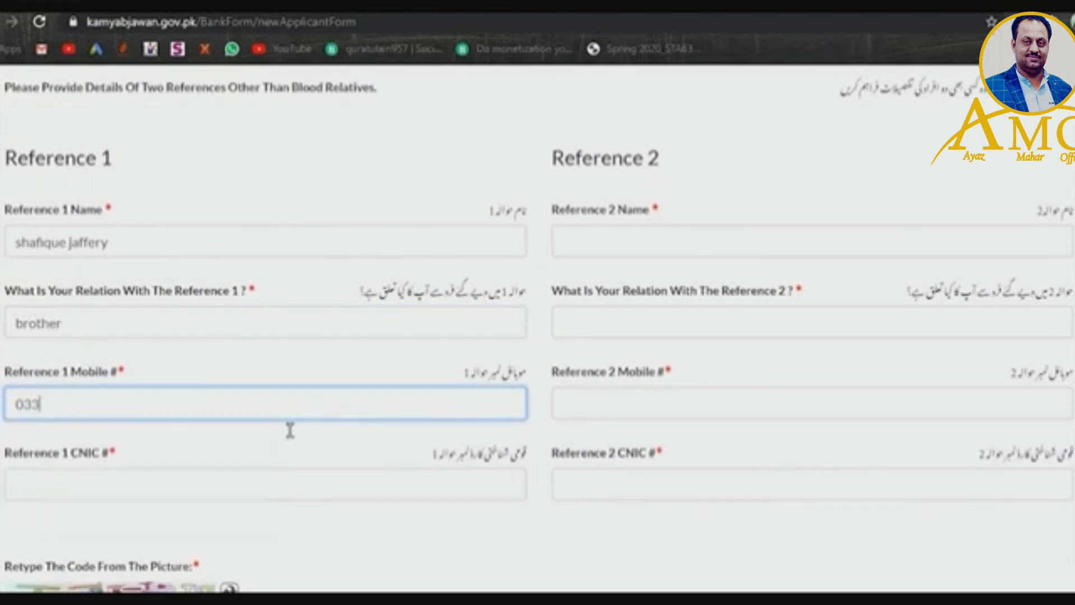
key("alt+Tab")
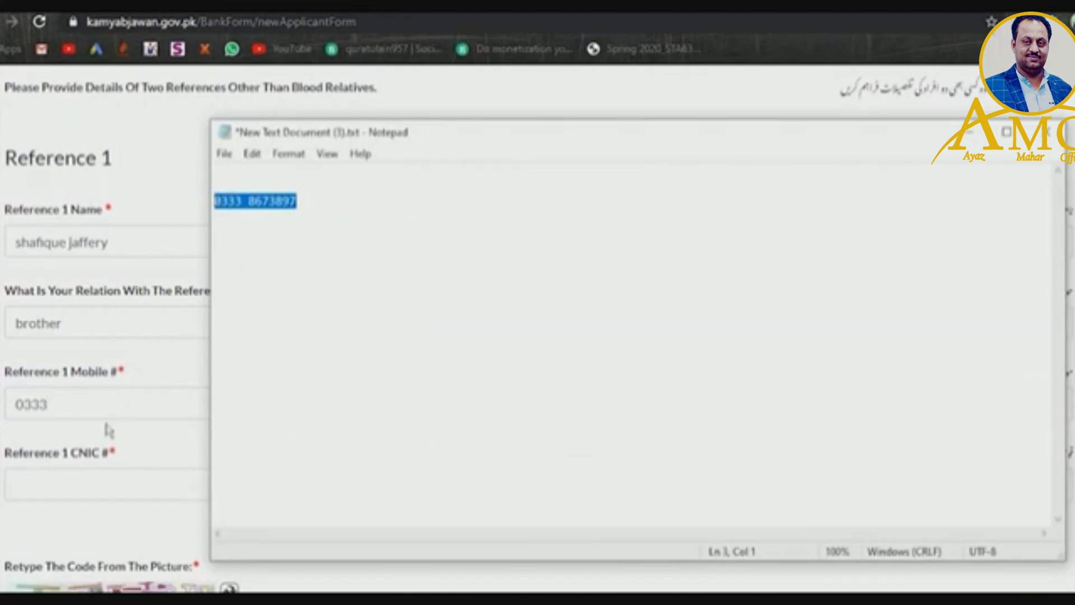
- Finish typing Reference 1's mobile number using the number saved in Notepad
key("alt+Tab")
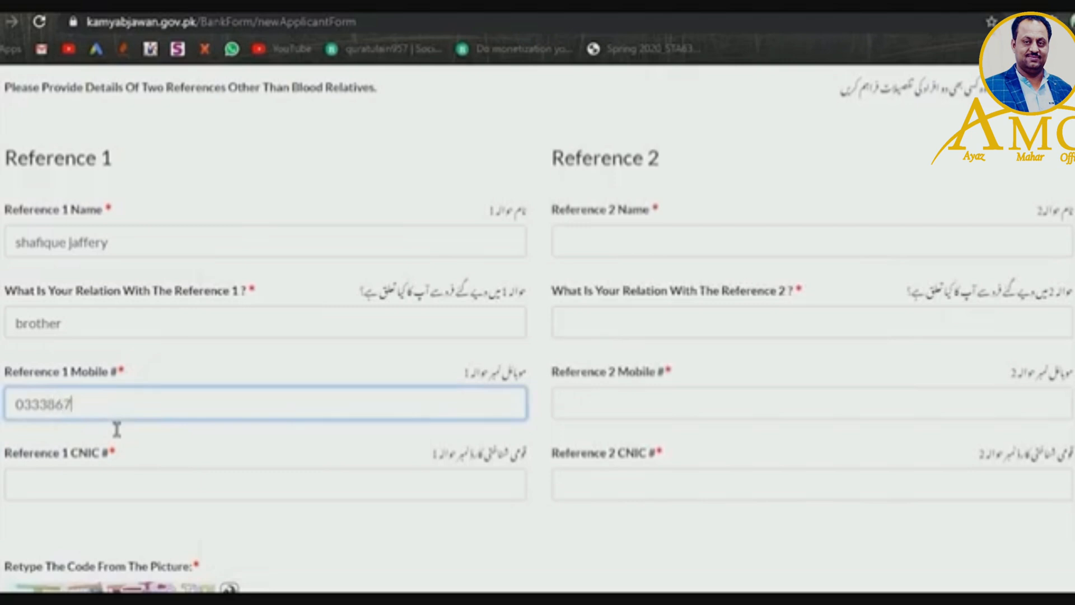
key("alt+Tab")
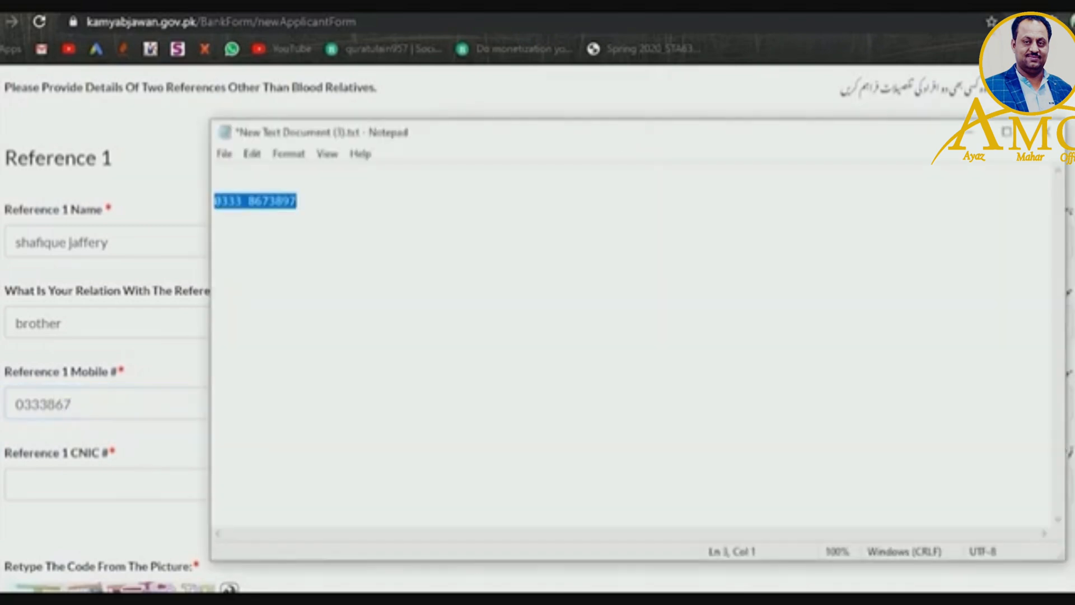
key("alt+Tab")
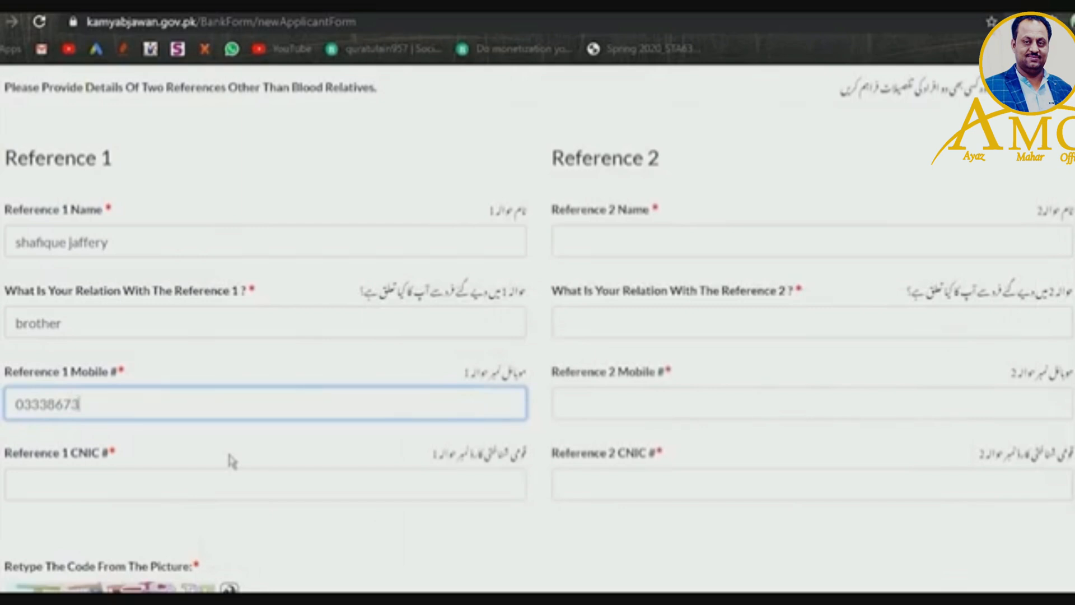
- Enter Reference 1's CNIC number
scroll(1003, 386, "down", 2)
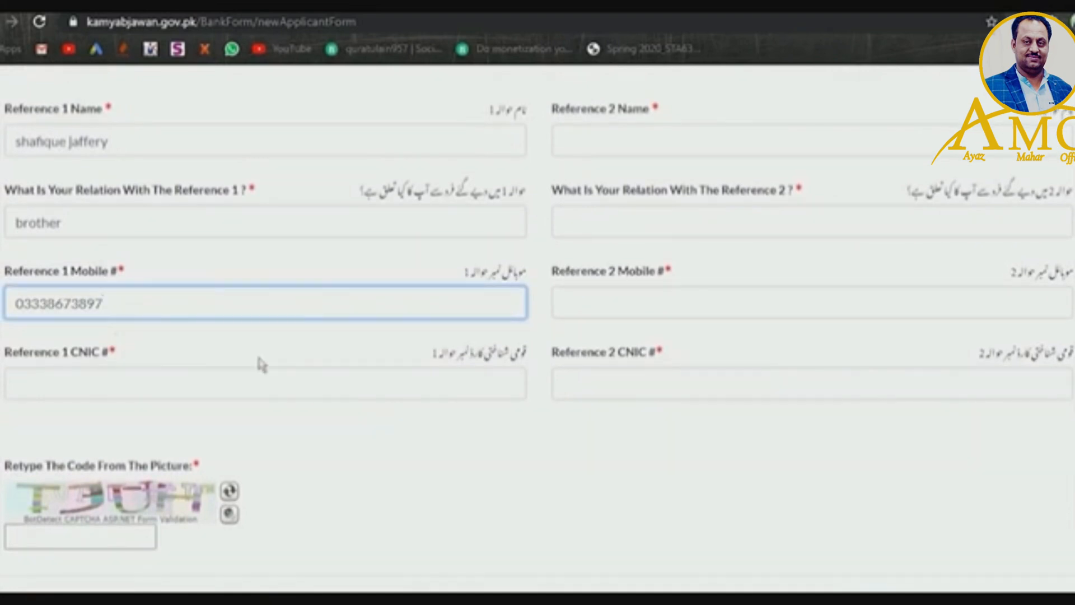
left_click(115, 411)
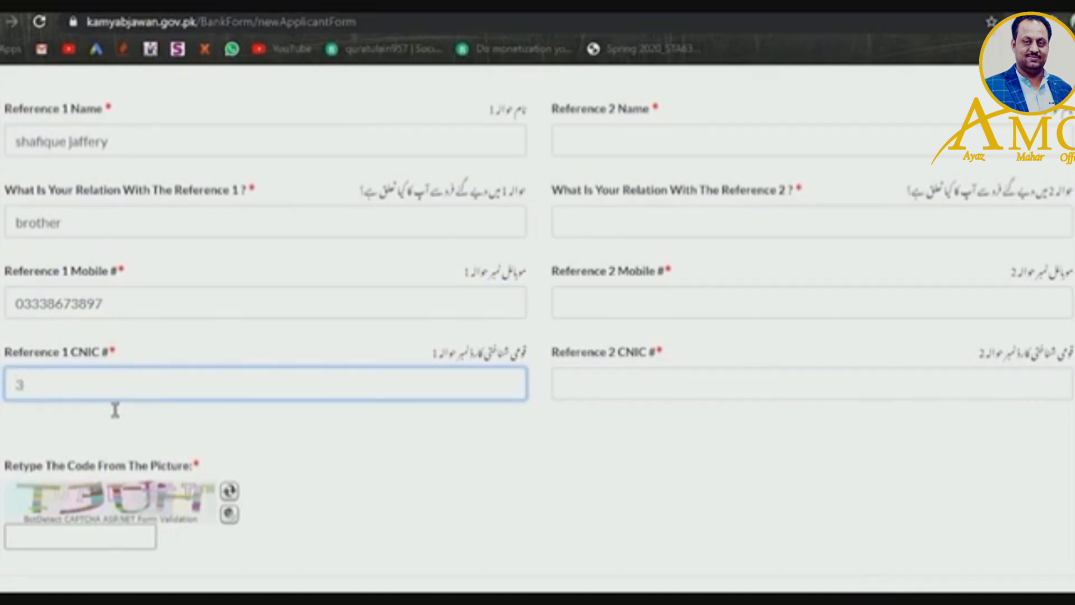
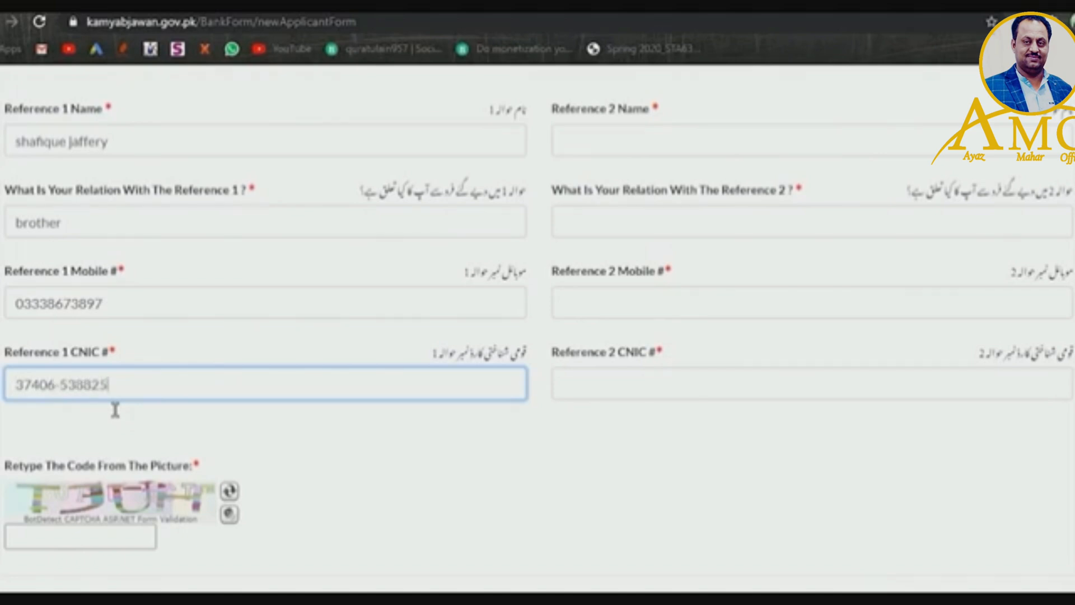
- Type the displayed captcha code into the verification box
scroll(538, 328, "down", 2)
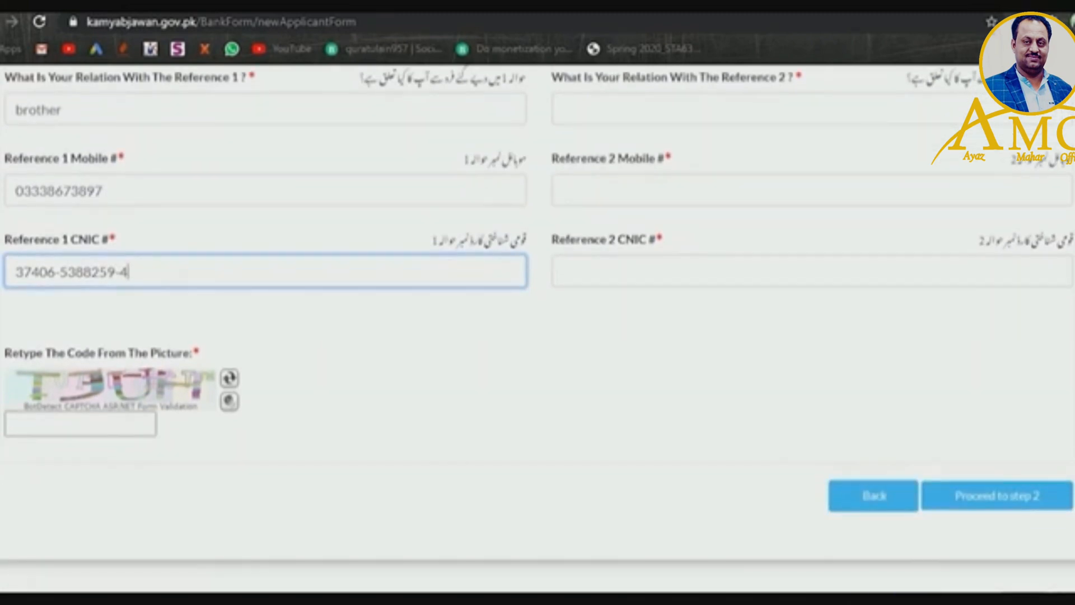
left_click(50, 430)
type("T")
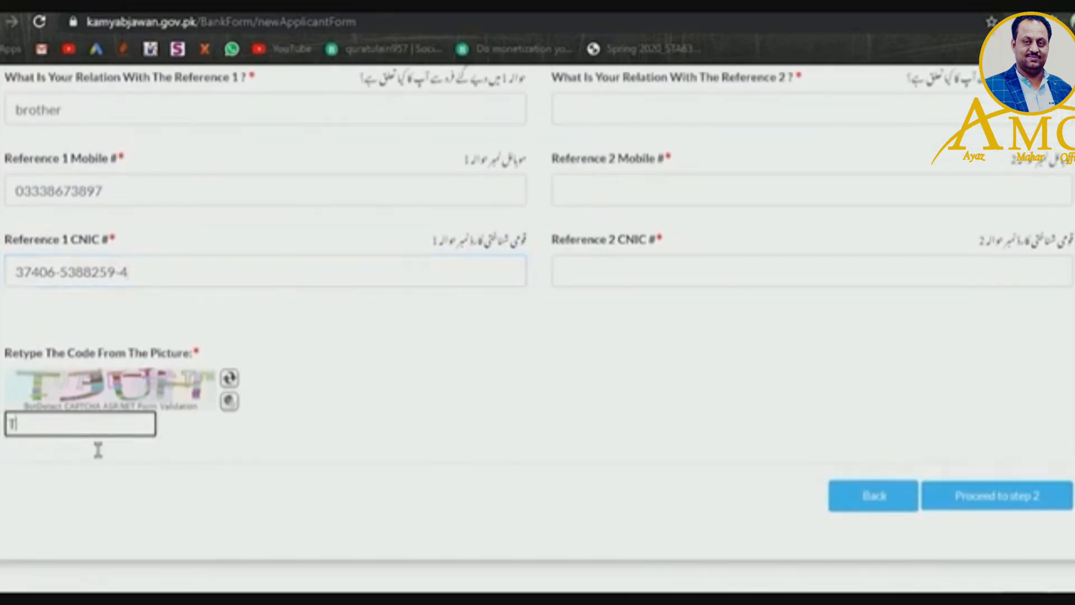
type("JUH")
left_click_drag(1073, 366, 1062, 312)
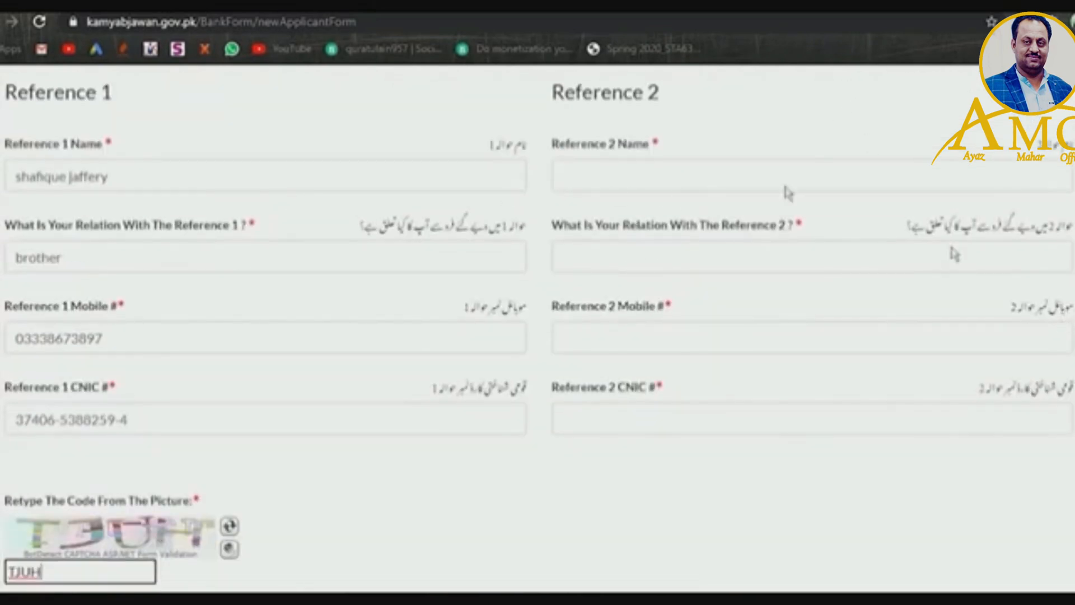
scroll(797, 296, "down", 5)
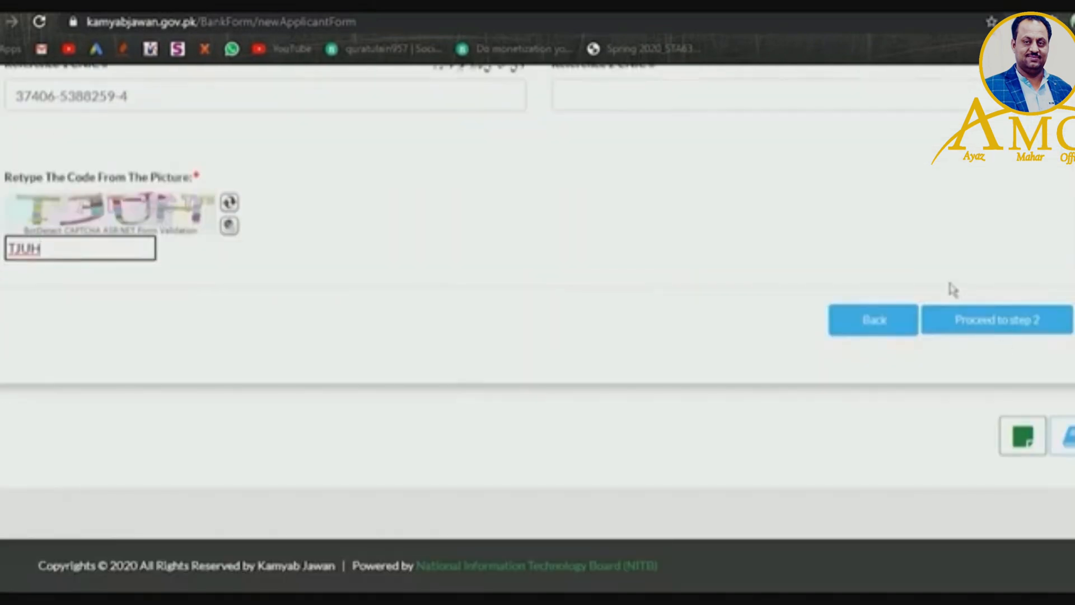
- Attempt to proceed to step 2; the form returns with a fresh captcha
left_click(962, 327)
left_click(1029, 327)
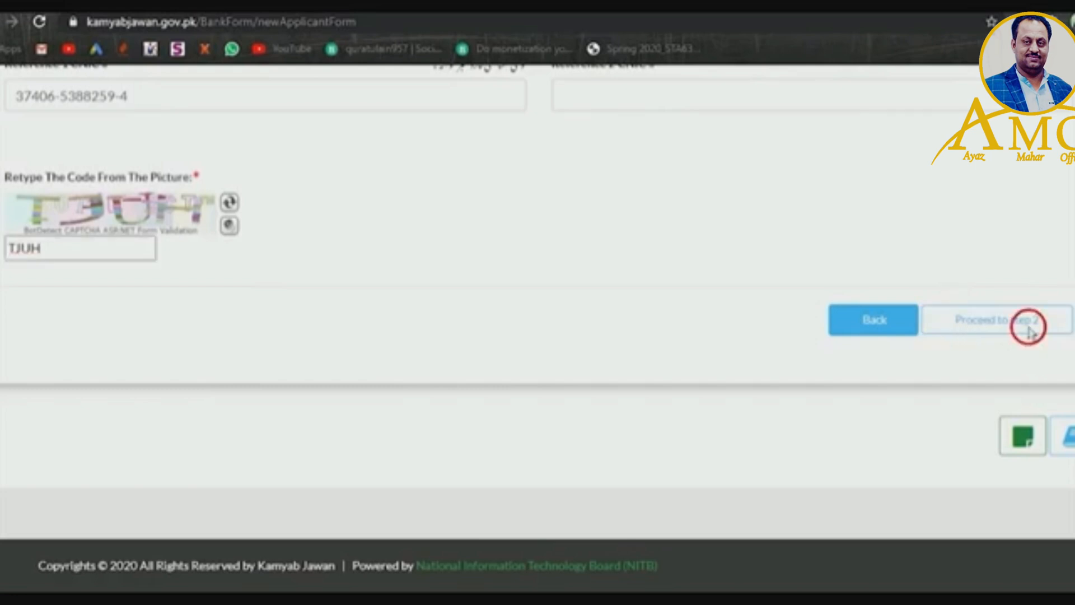
left_click(1059, 318)
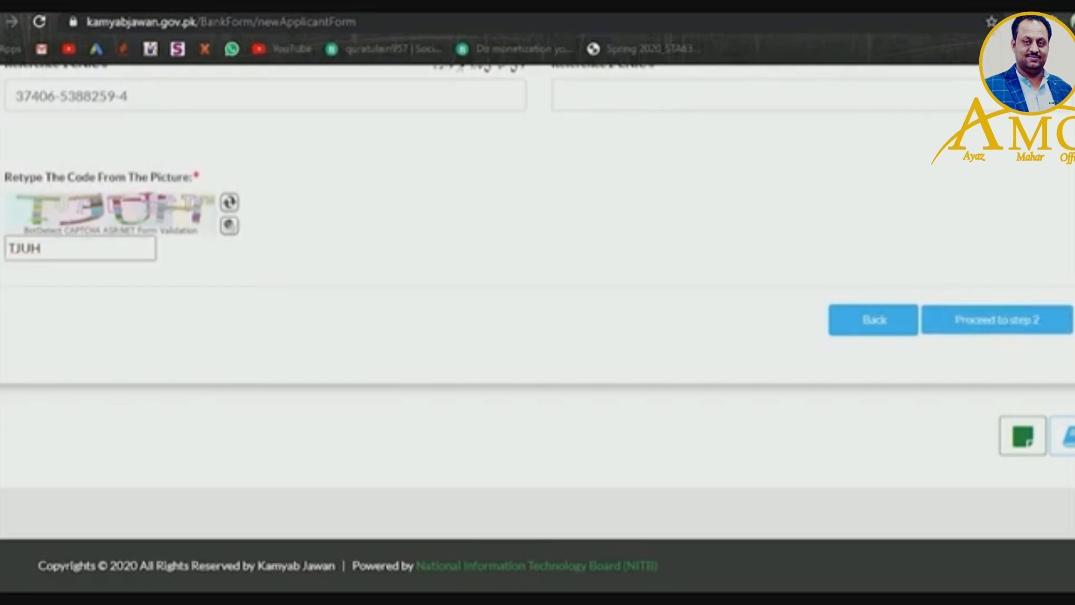
scroll(538, 330, "up", 5)
scroll(537, 330, "down", 5)
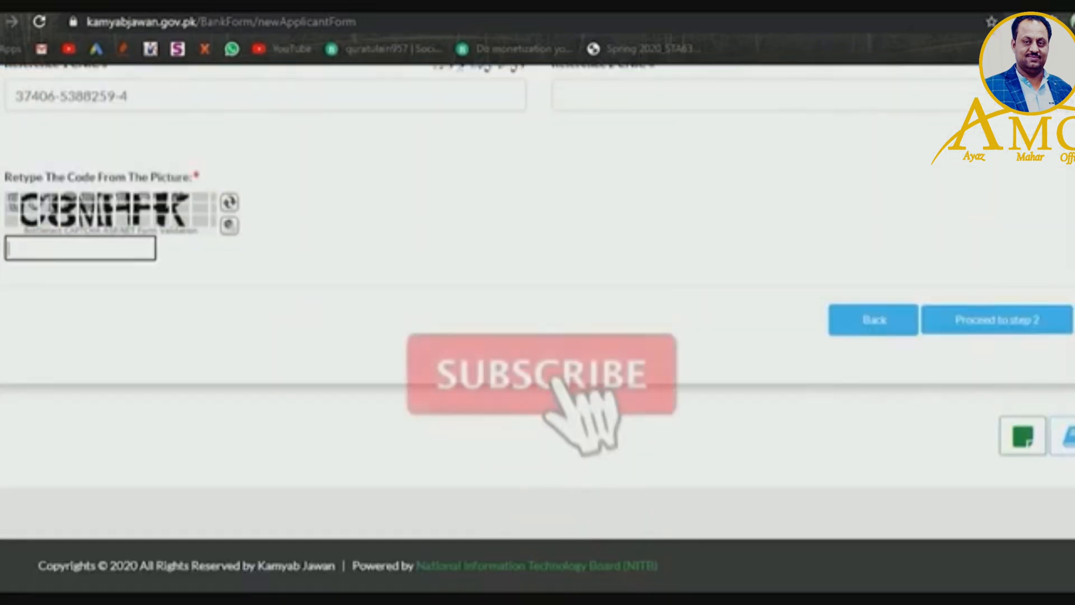
scroll(1035, 388, "up", 2)
scroll(1065, 215, "up", 6)
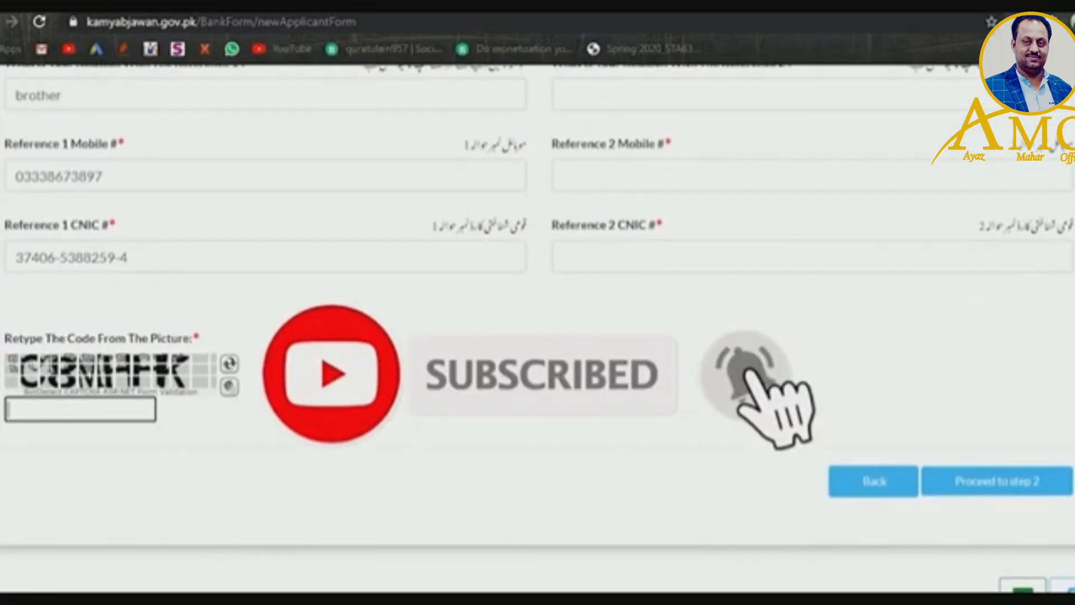
scroll(1065, 215, "up", 3)
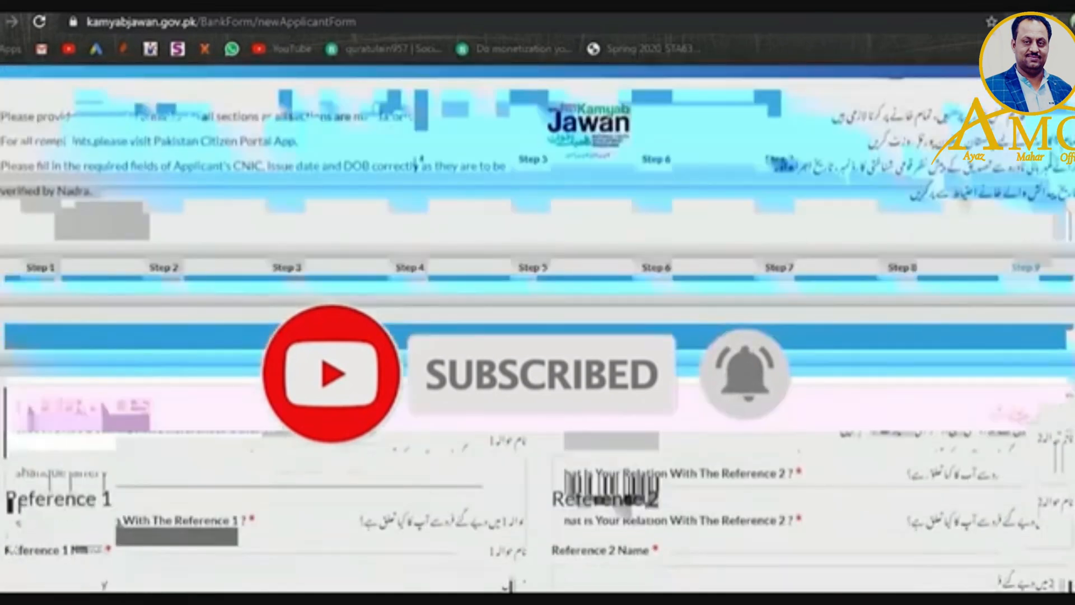